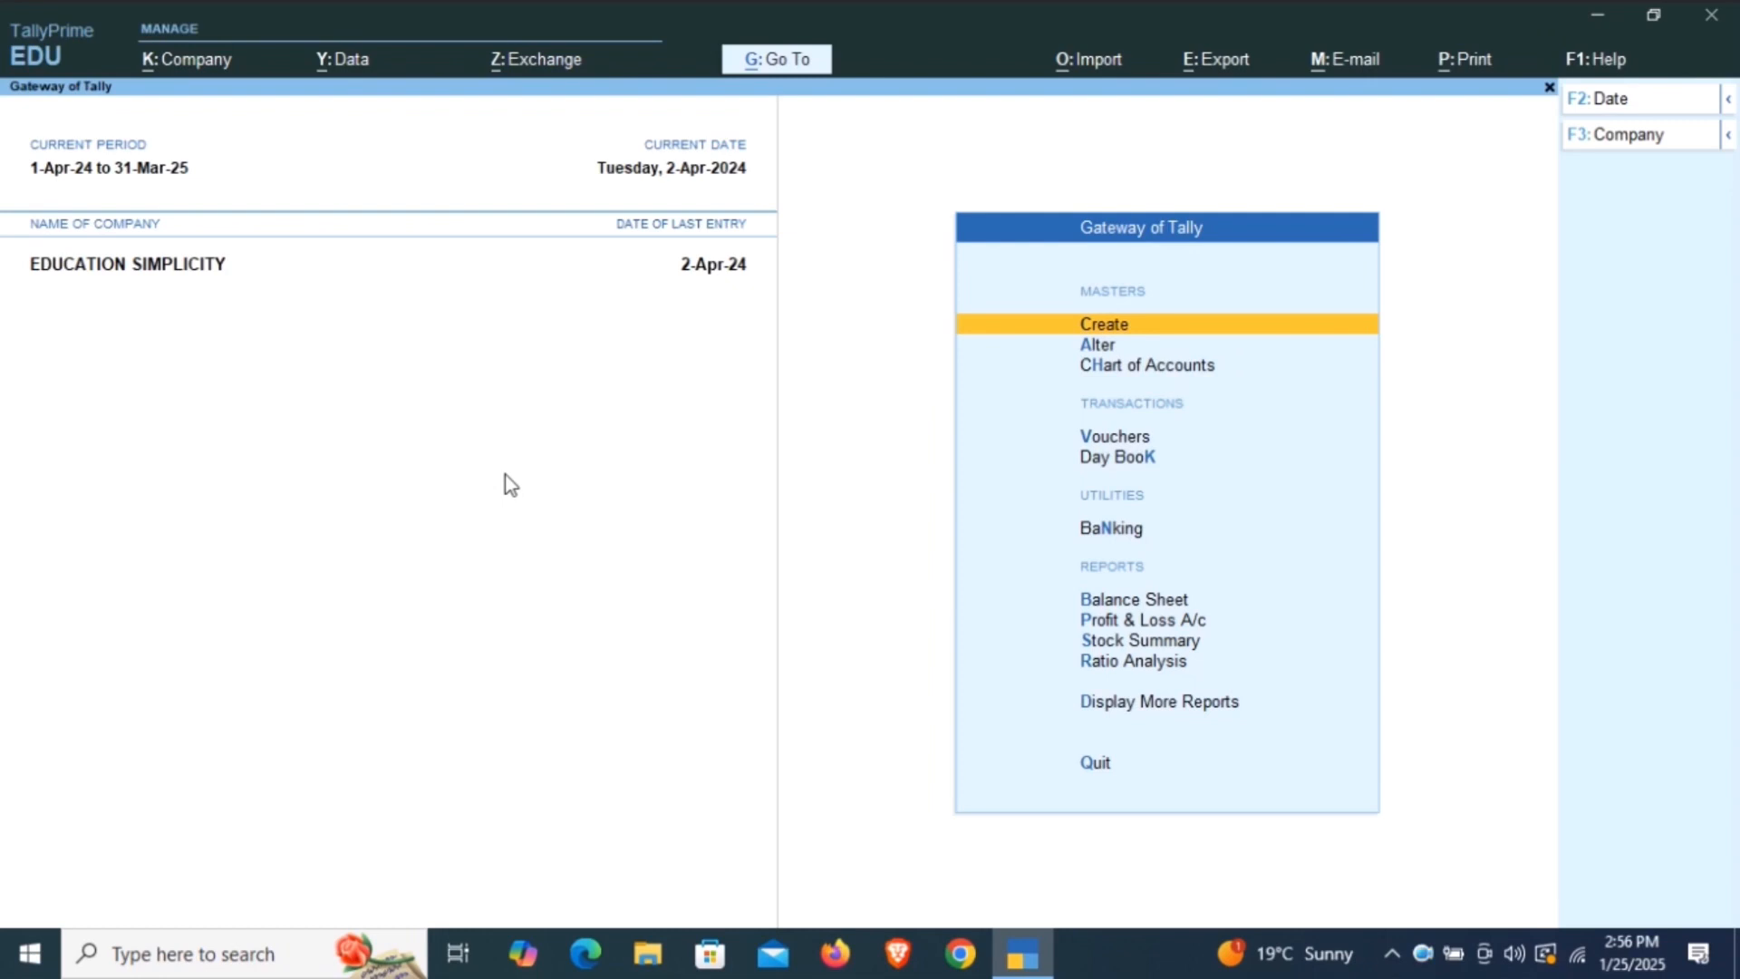
# Open voucher entry and start a new sales voucher.
pyautogui.press('Down')
pyautogui.press('Down')
pyautogui.press('Down')
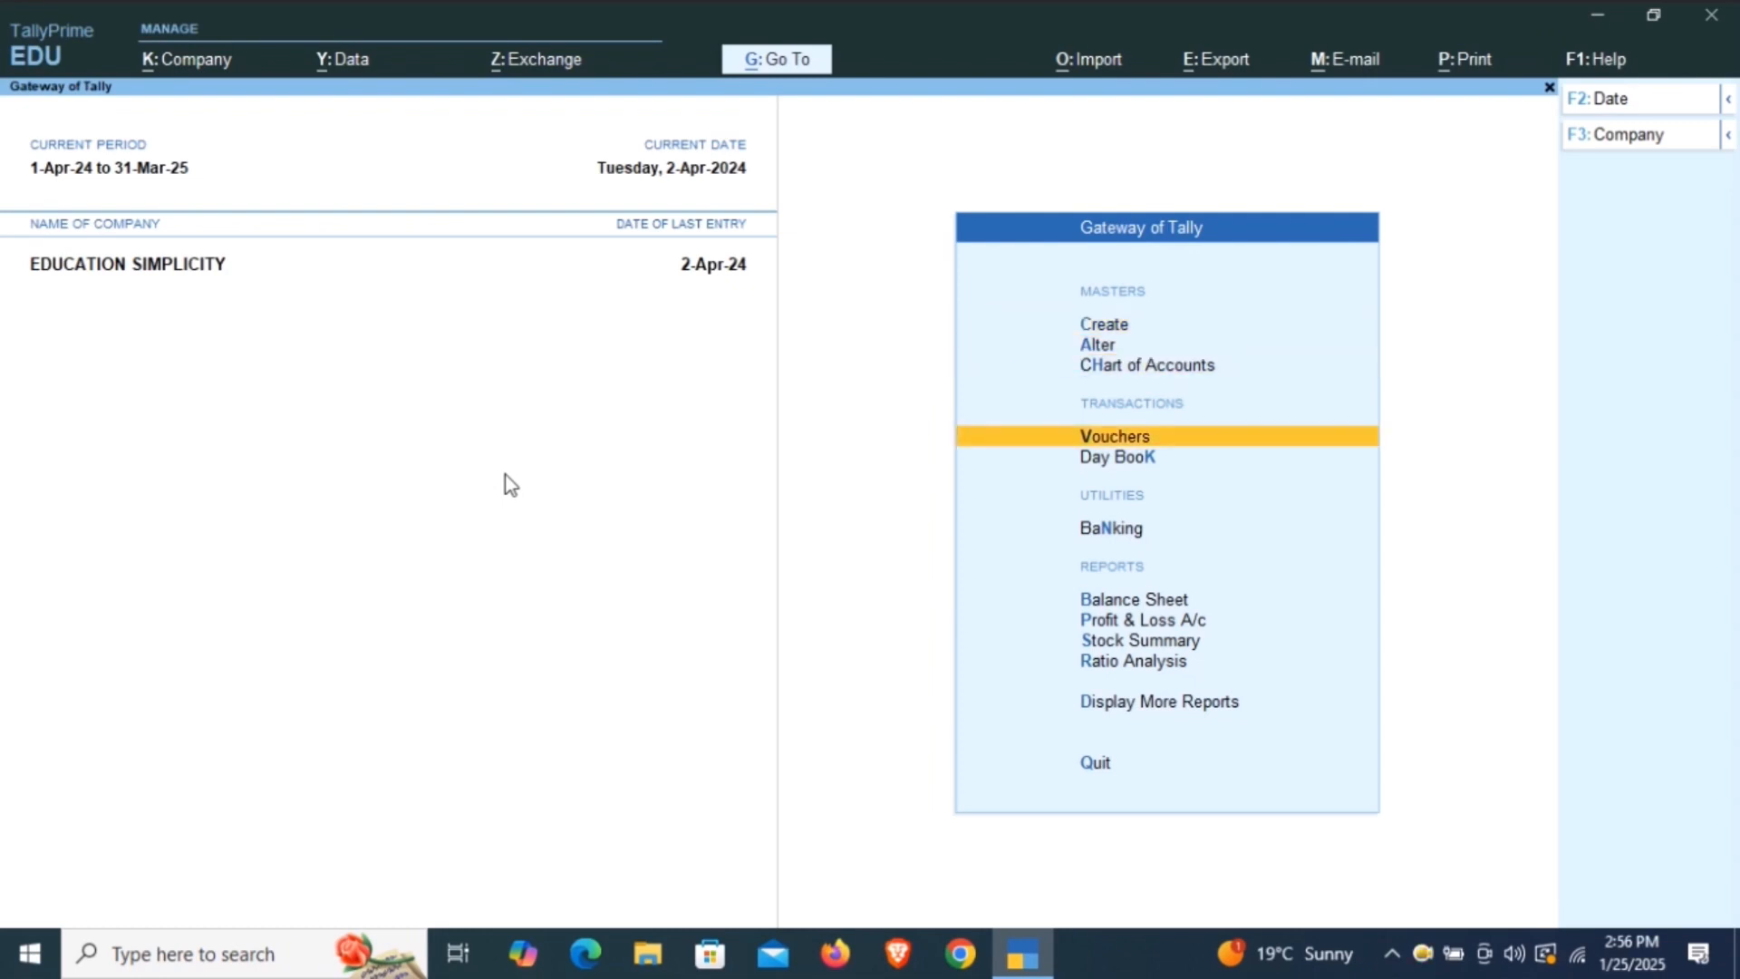
pyautogui.press('Return')
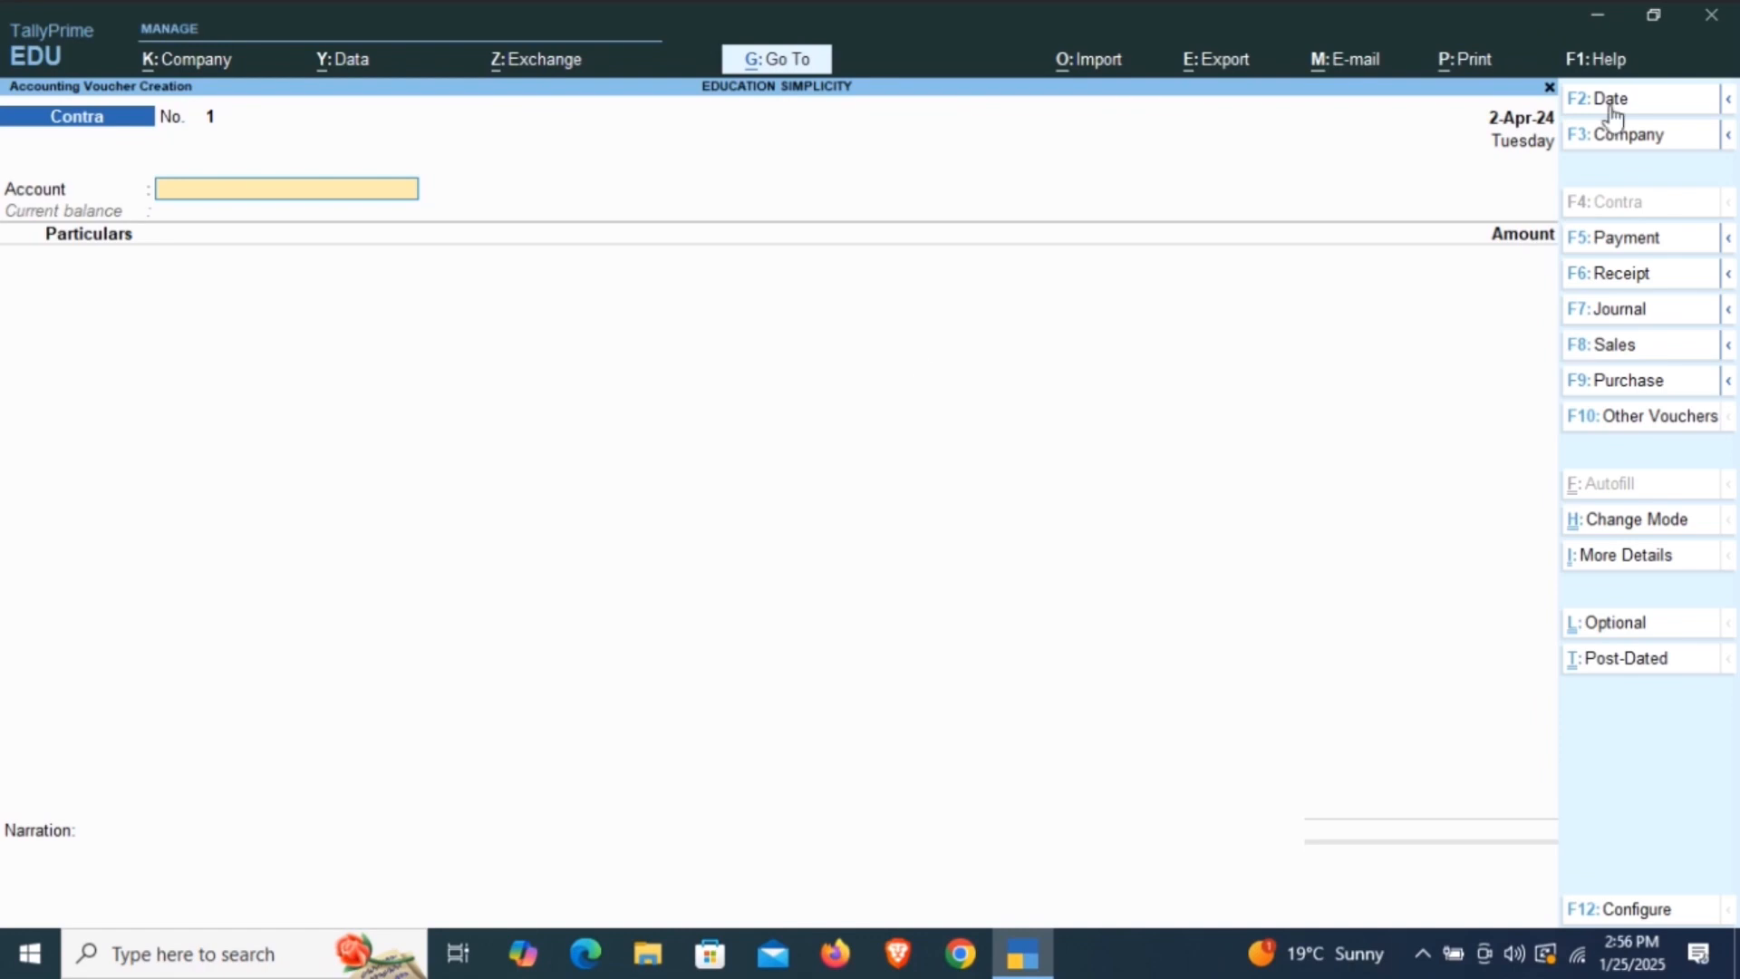
pyautogui.click(1615, 353)
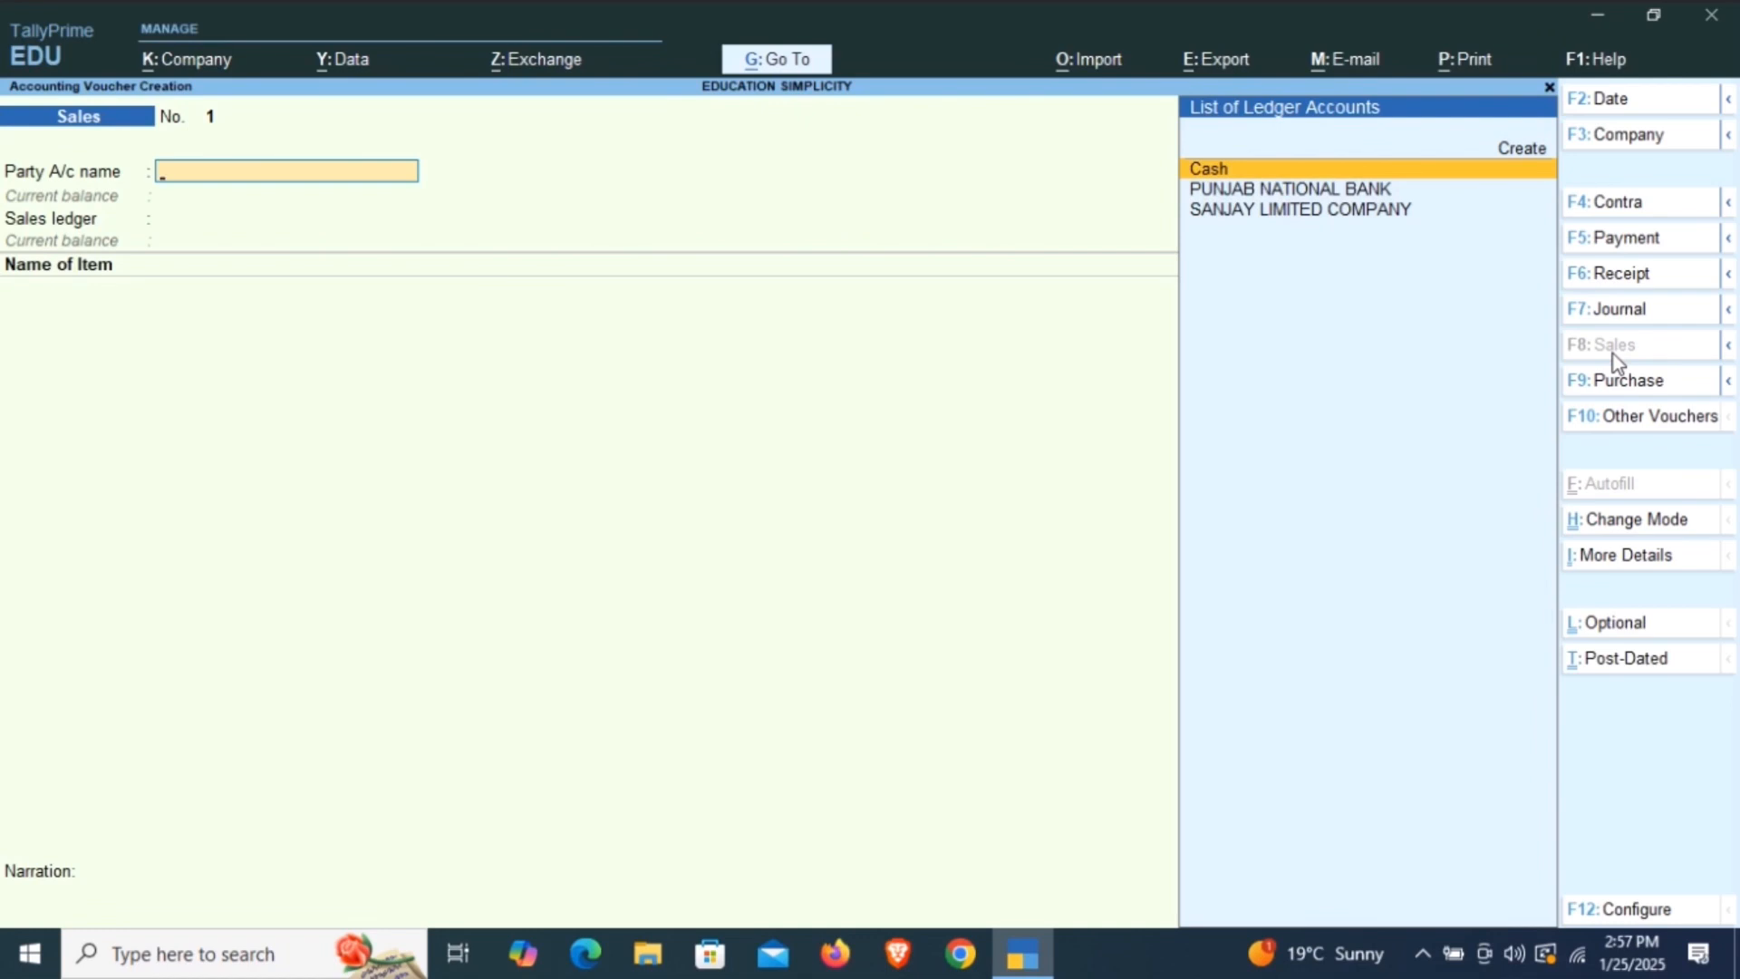
# Set the sales voucher's date to 02.4.2024.
pyautogui.click(1601, 102)
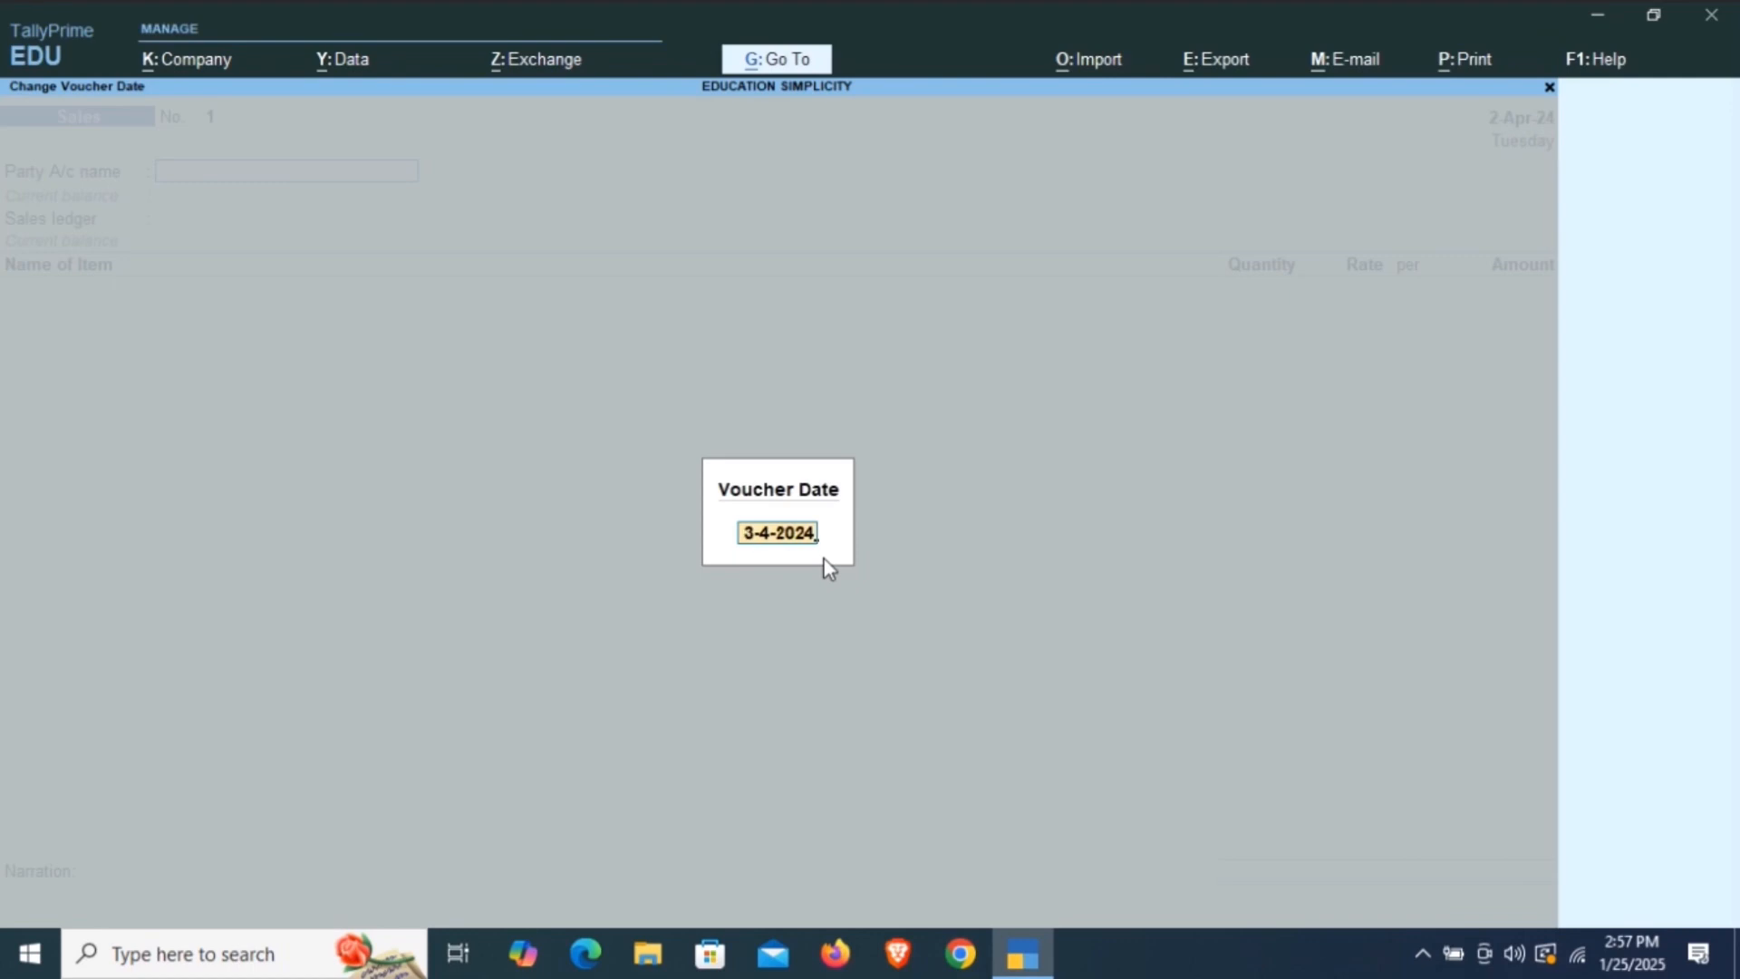
pyautogui.press('BackSpace')
pyautogui.write('02.4.2024')
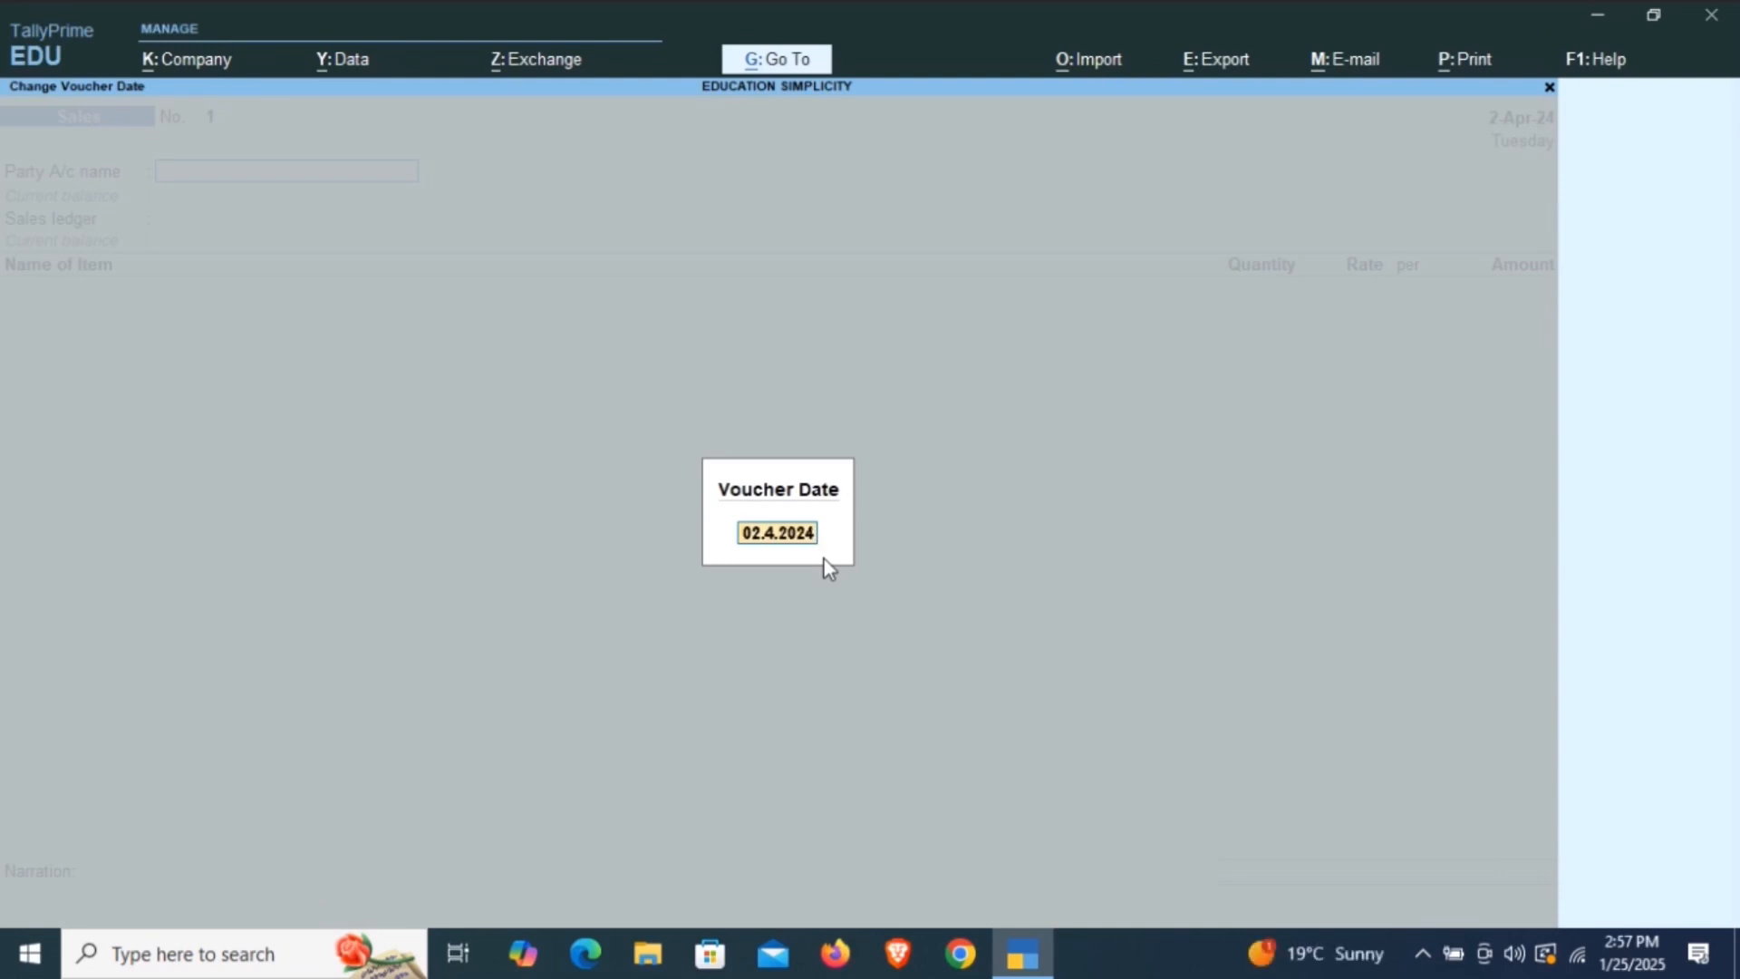
pyautogui.press('Return')
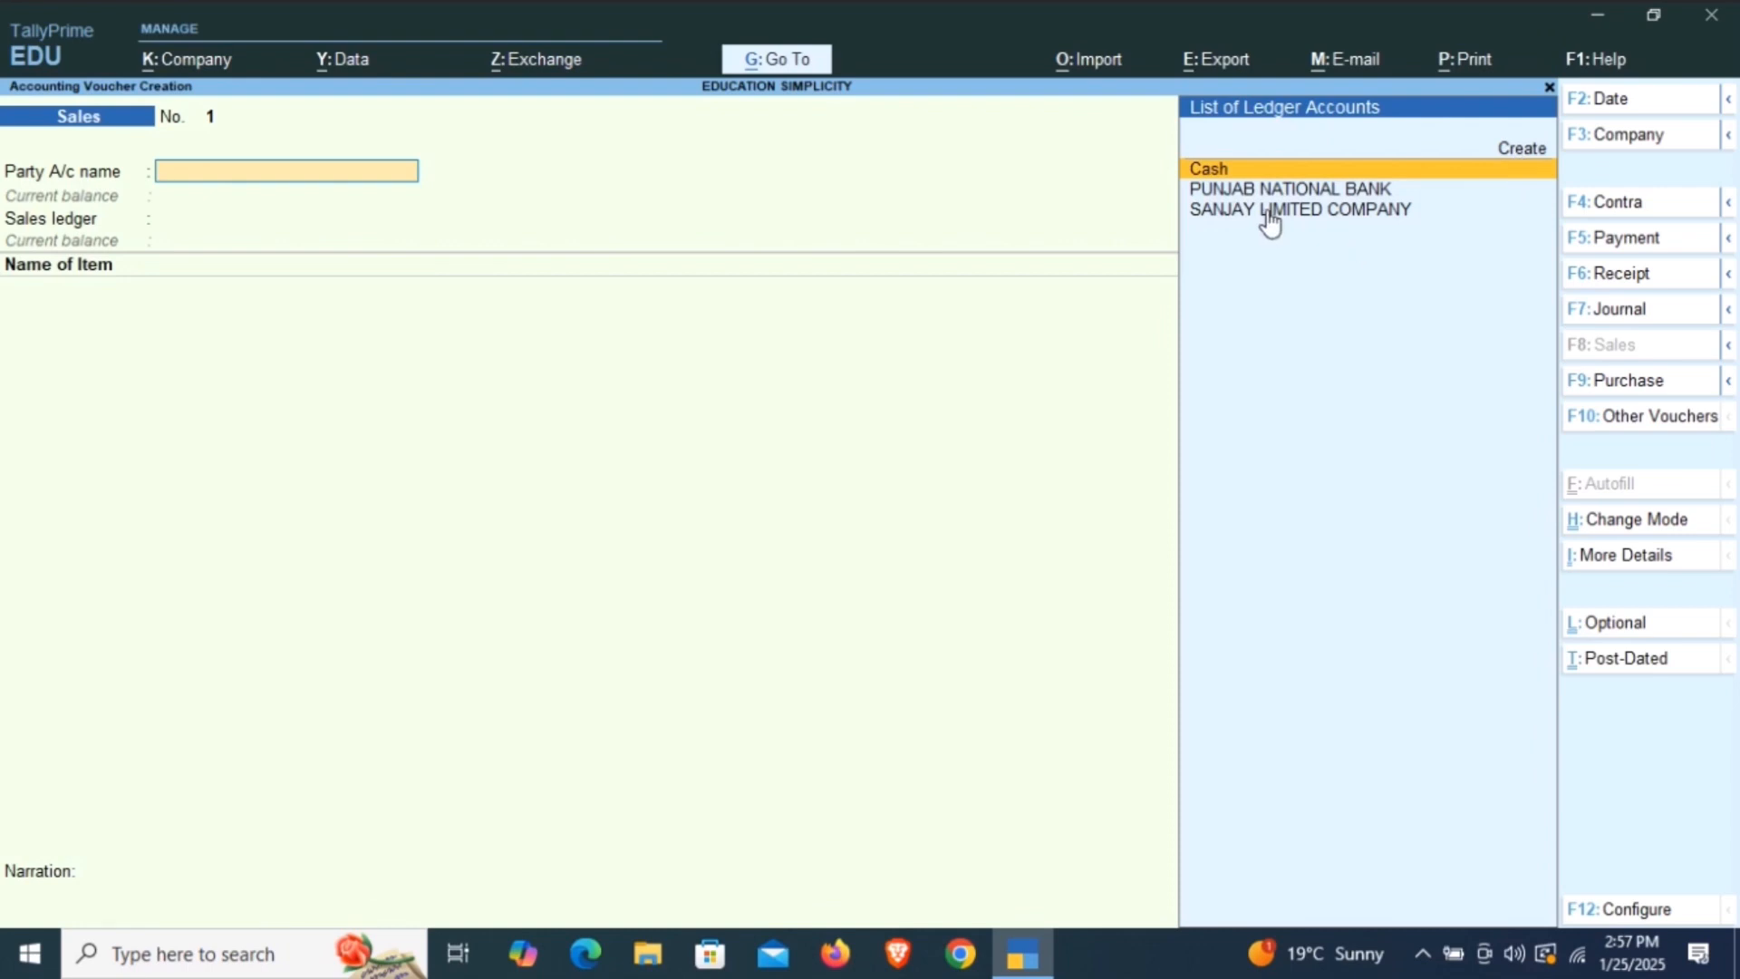
# Create a new party ledger from the voucher, name it RAM & SONS and leave its alias empty.
pyautogui.click(1512, 156)
pyautogui.click(1513, 150)
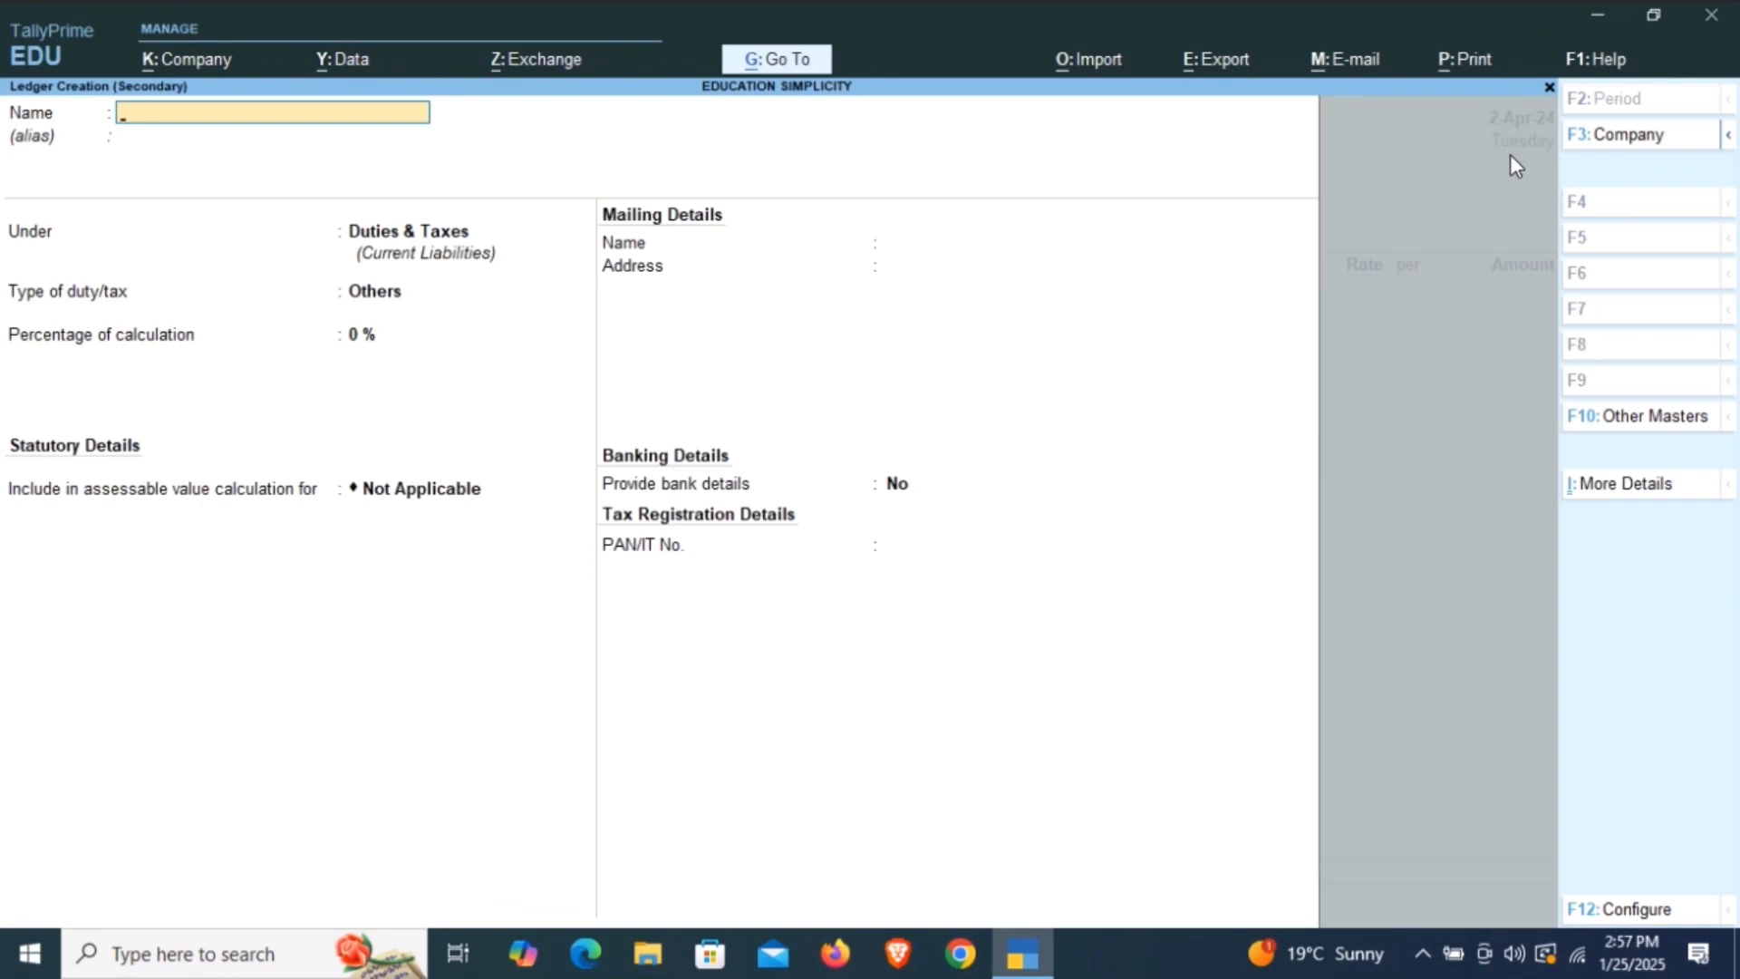
pyautogui.write('Ra')
pyautogui.press('BackSpace')
pyautogui.write('AM & SONS')
pyautogui.press('Return')
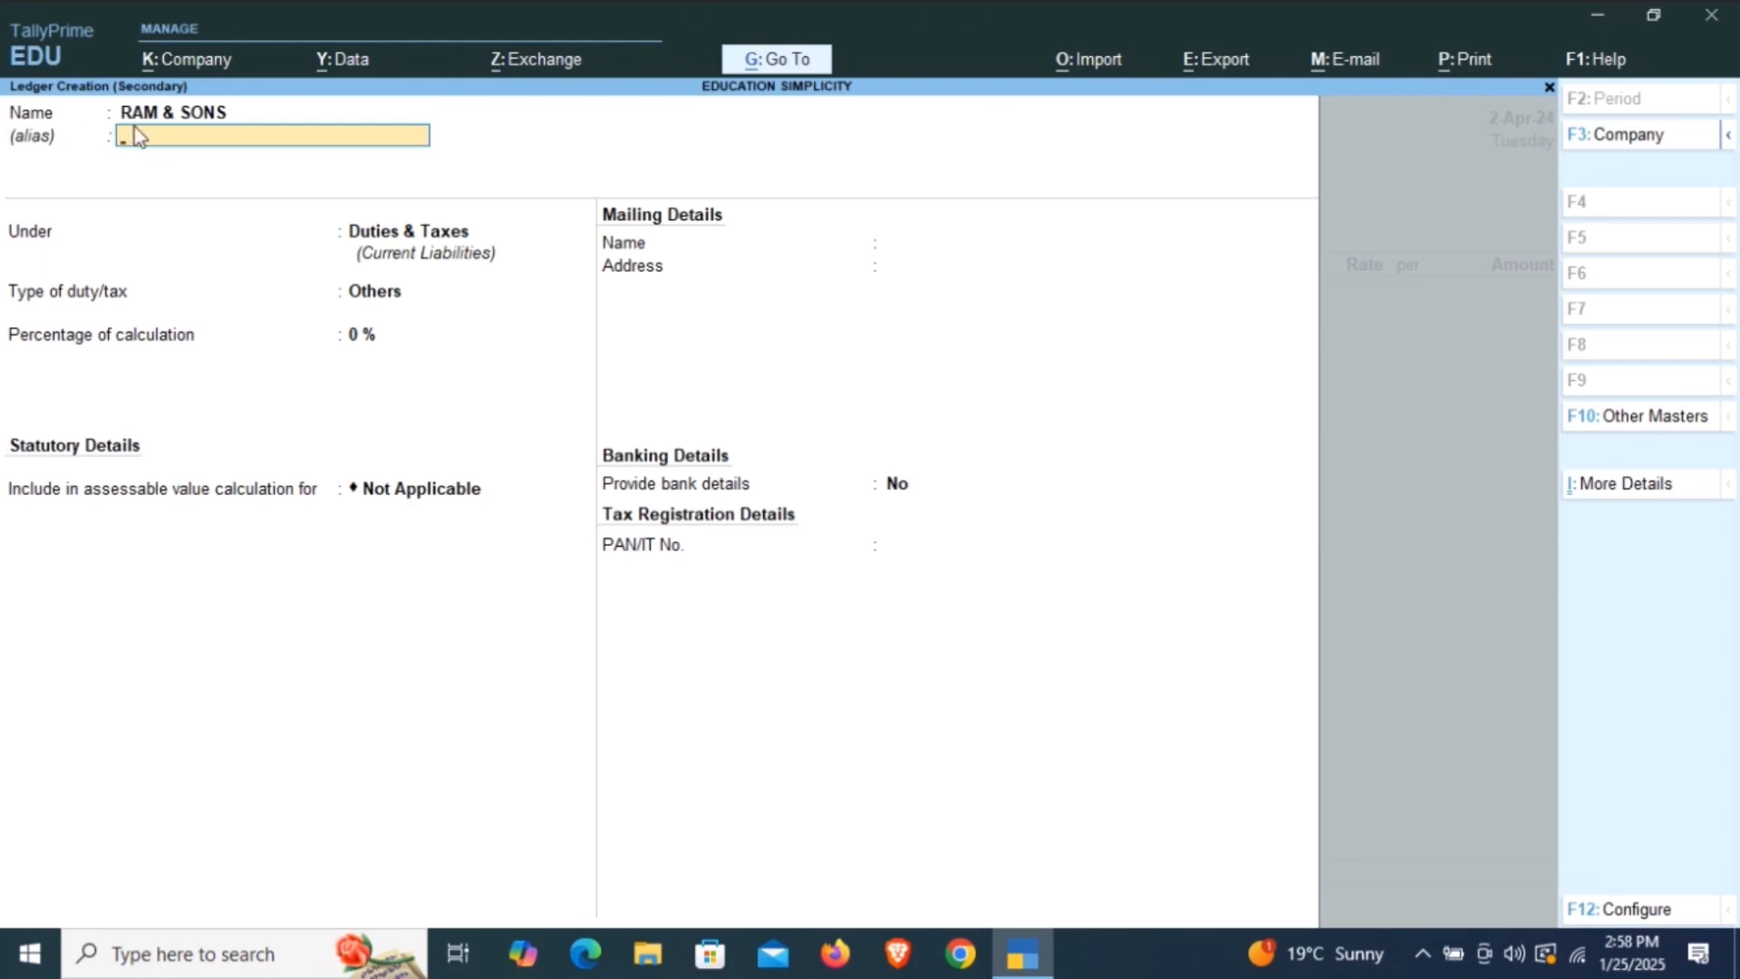
pyautogui.press('Return')
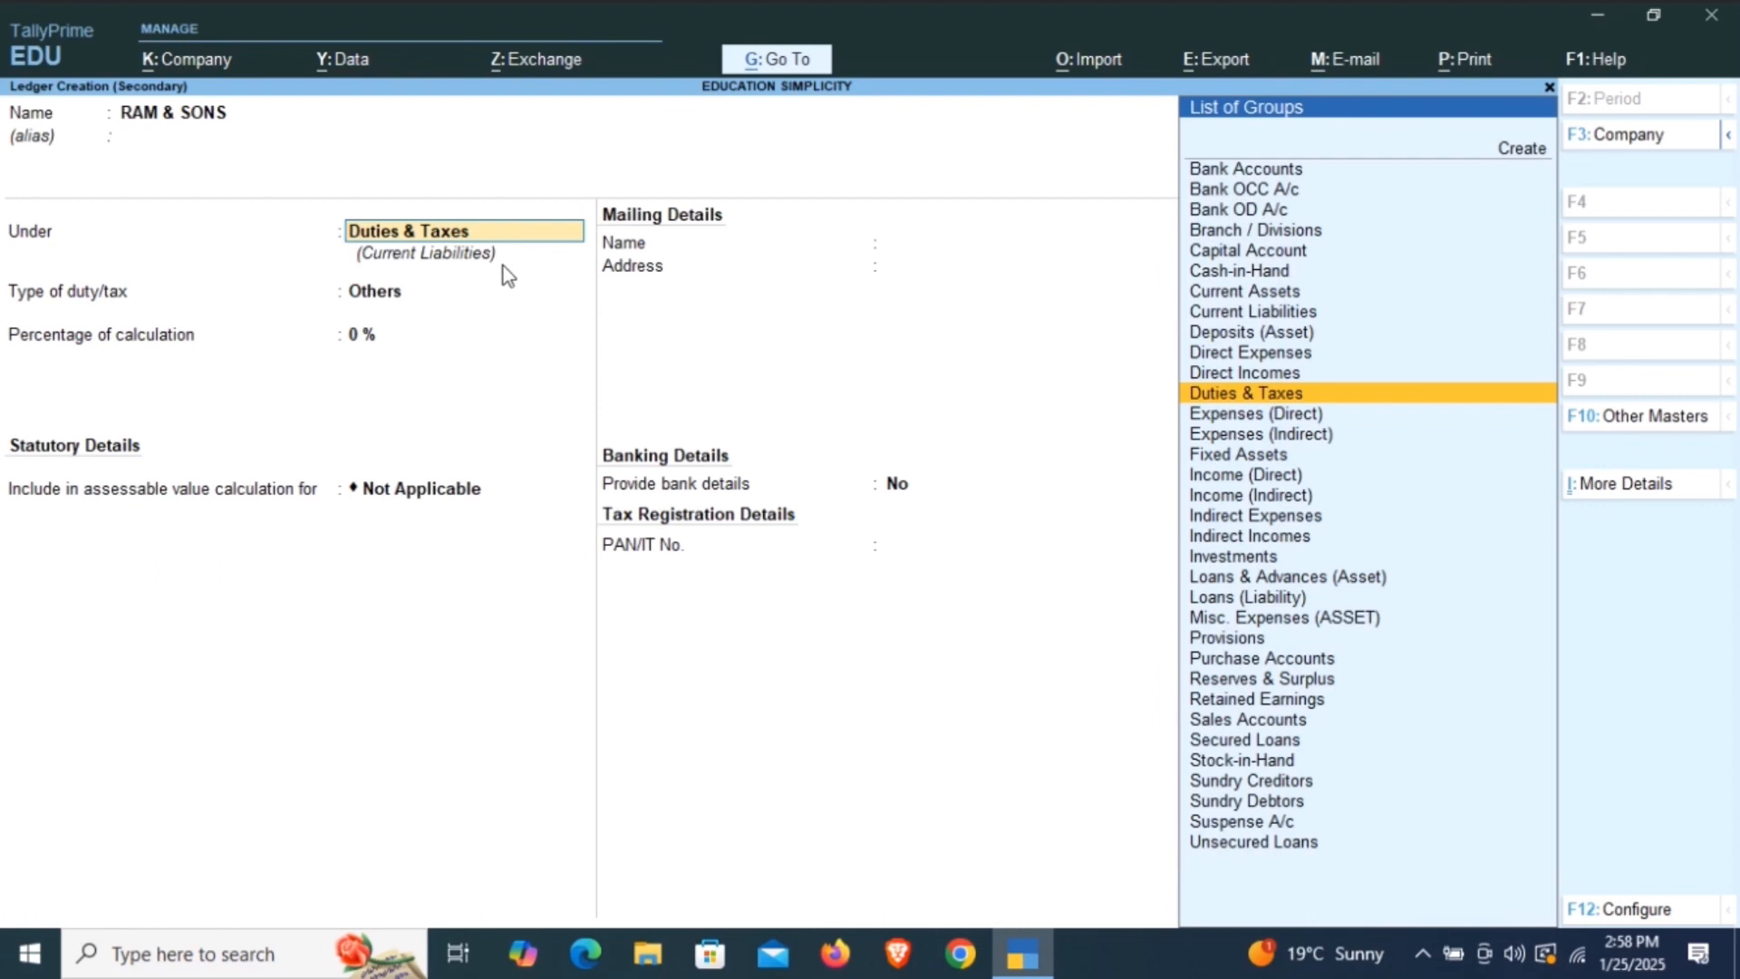
# Place the RAM & SONS ledger under the Sundry Debtors group.
pyautogui.write('SUND')
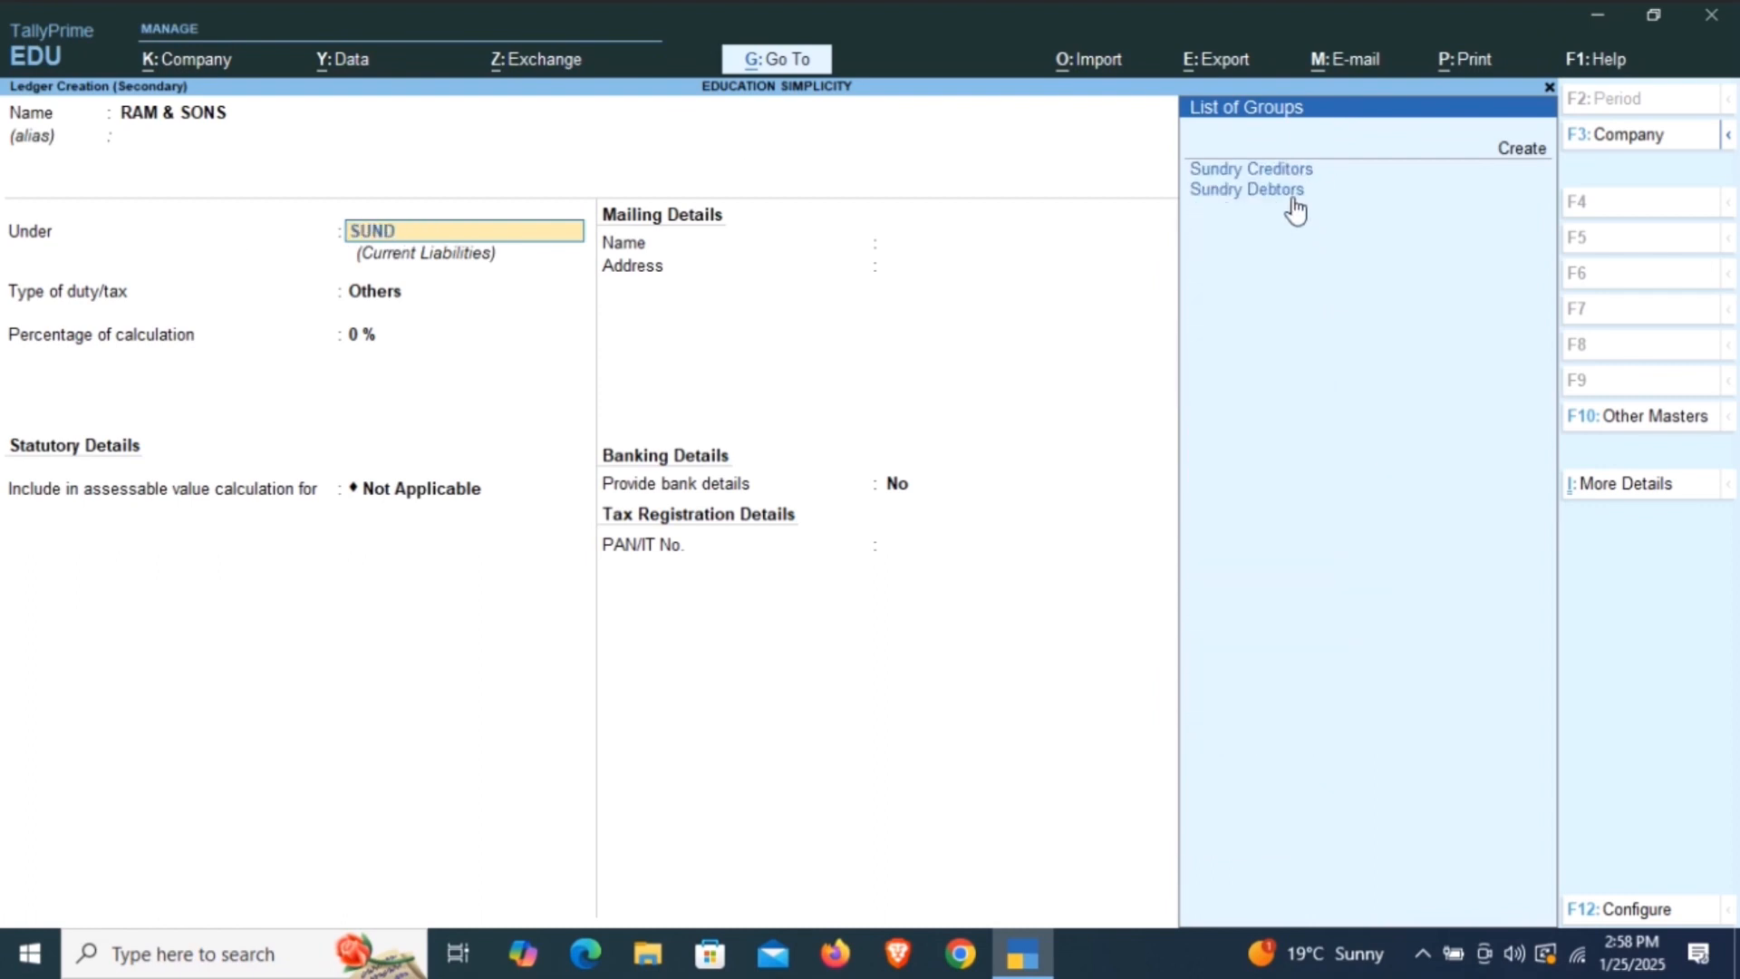
pyautogui.press('Down')
pyautogui.press('Return')
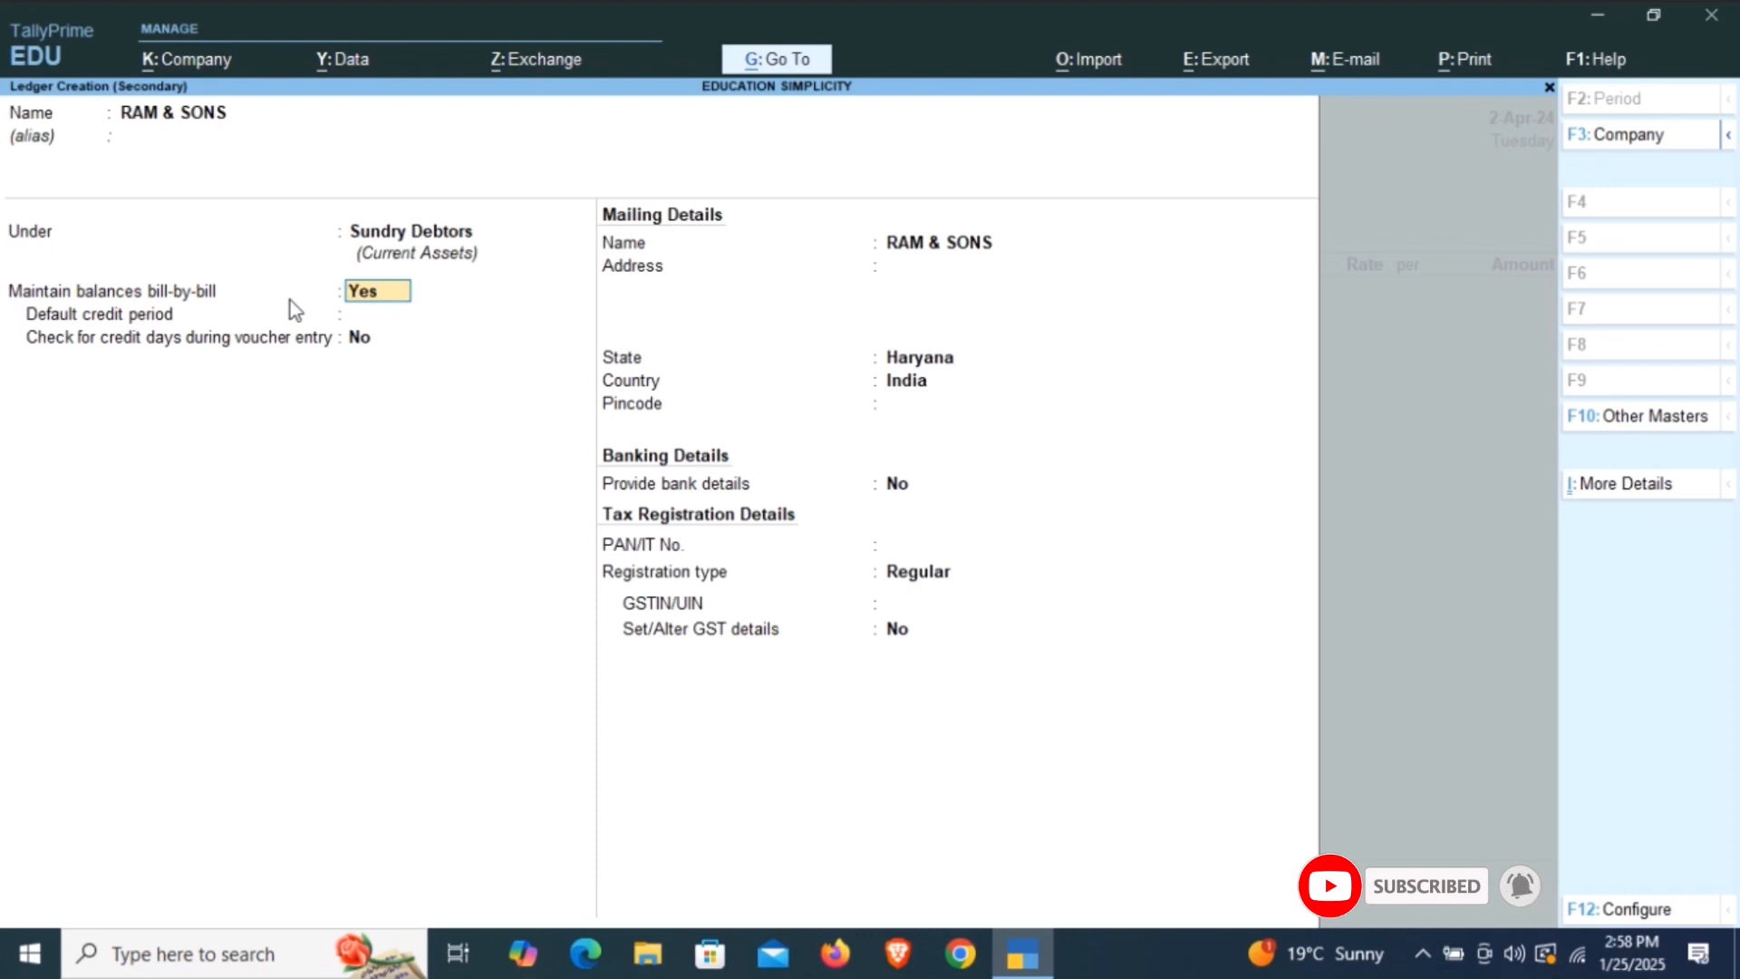
# Keep bill-by-bill balances, set the default credit period to 30 days and enable checking credit days during voucher entry.
pyautogui.press('Return')
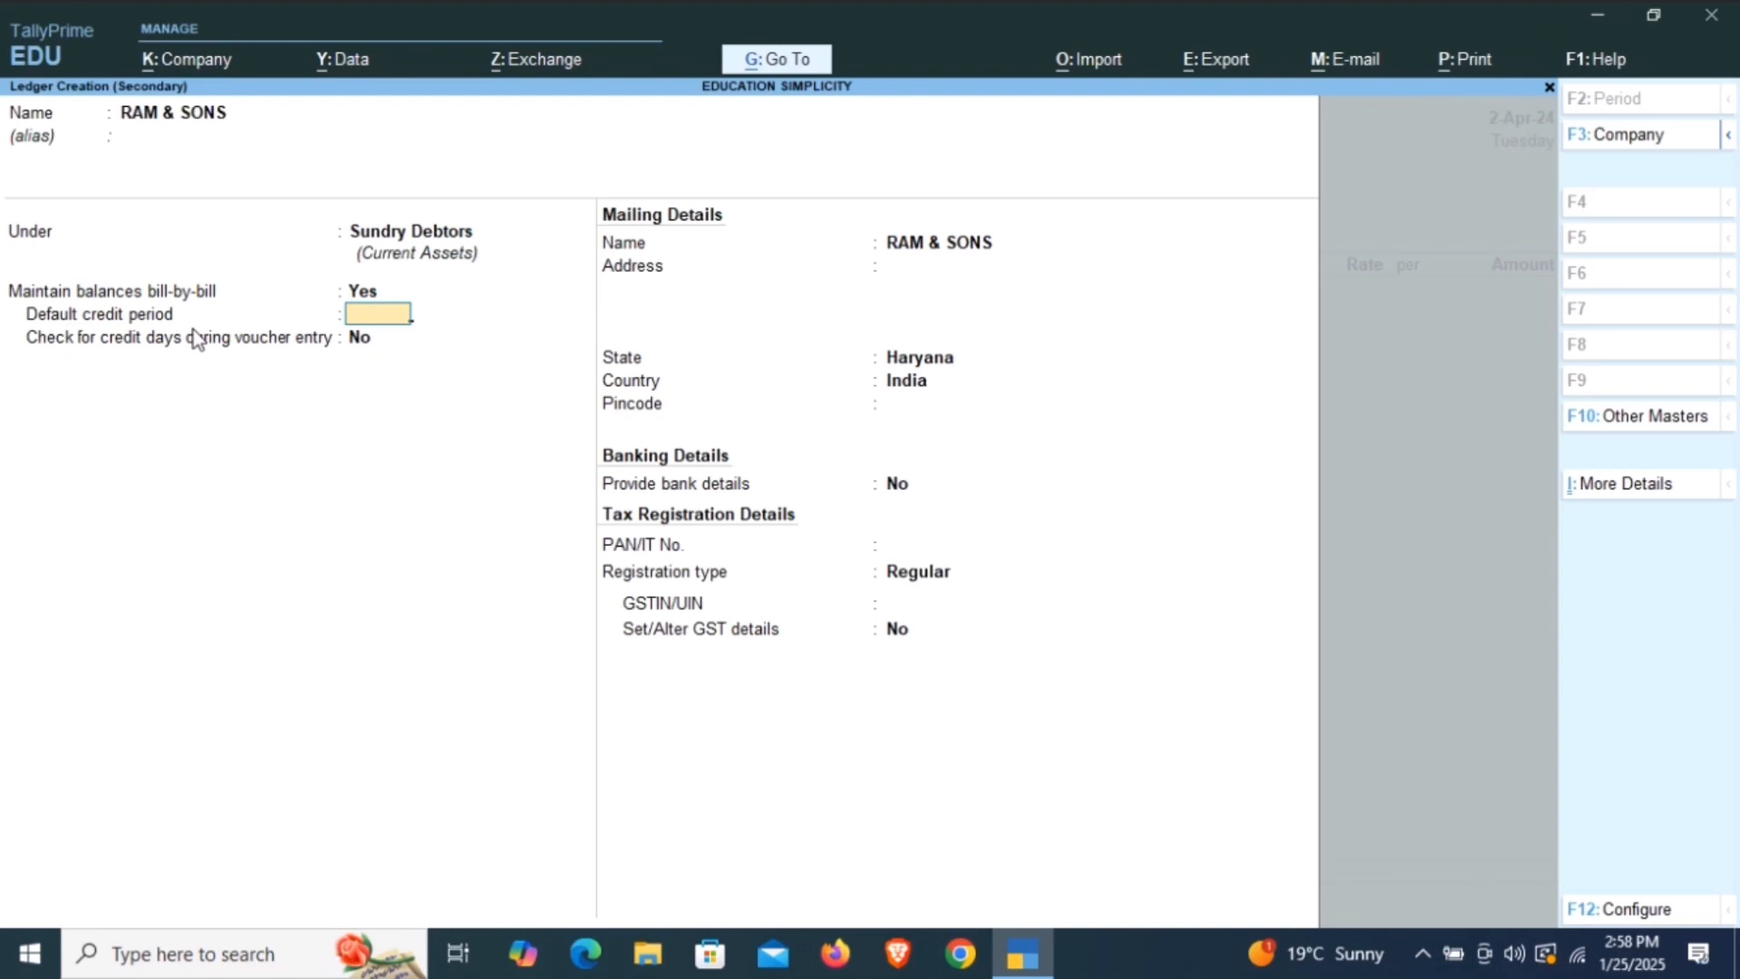
pyautogui.write('30')
pyautogui.press('Return')
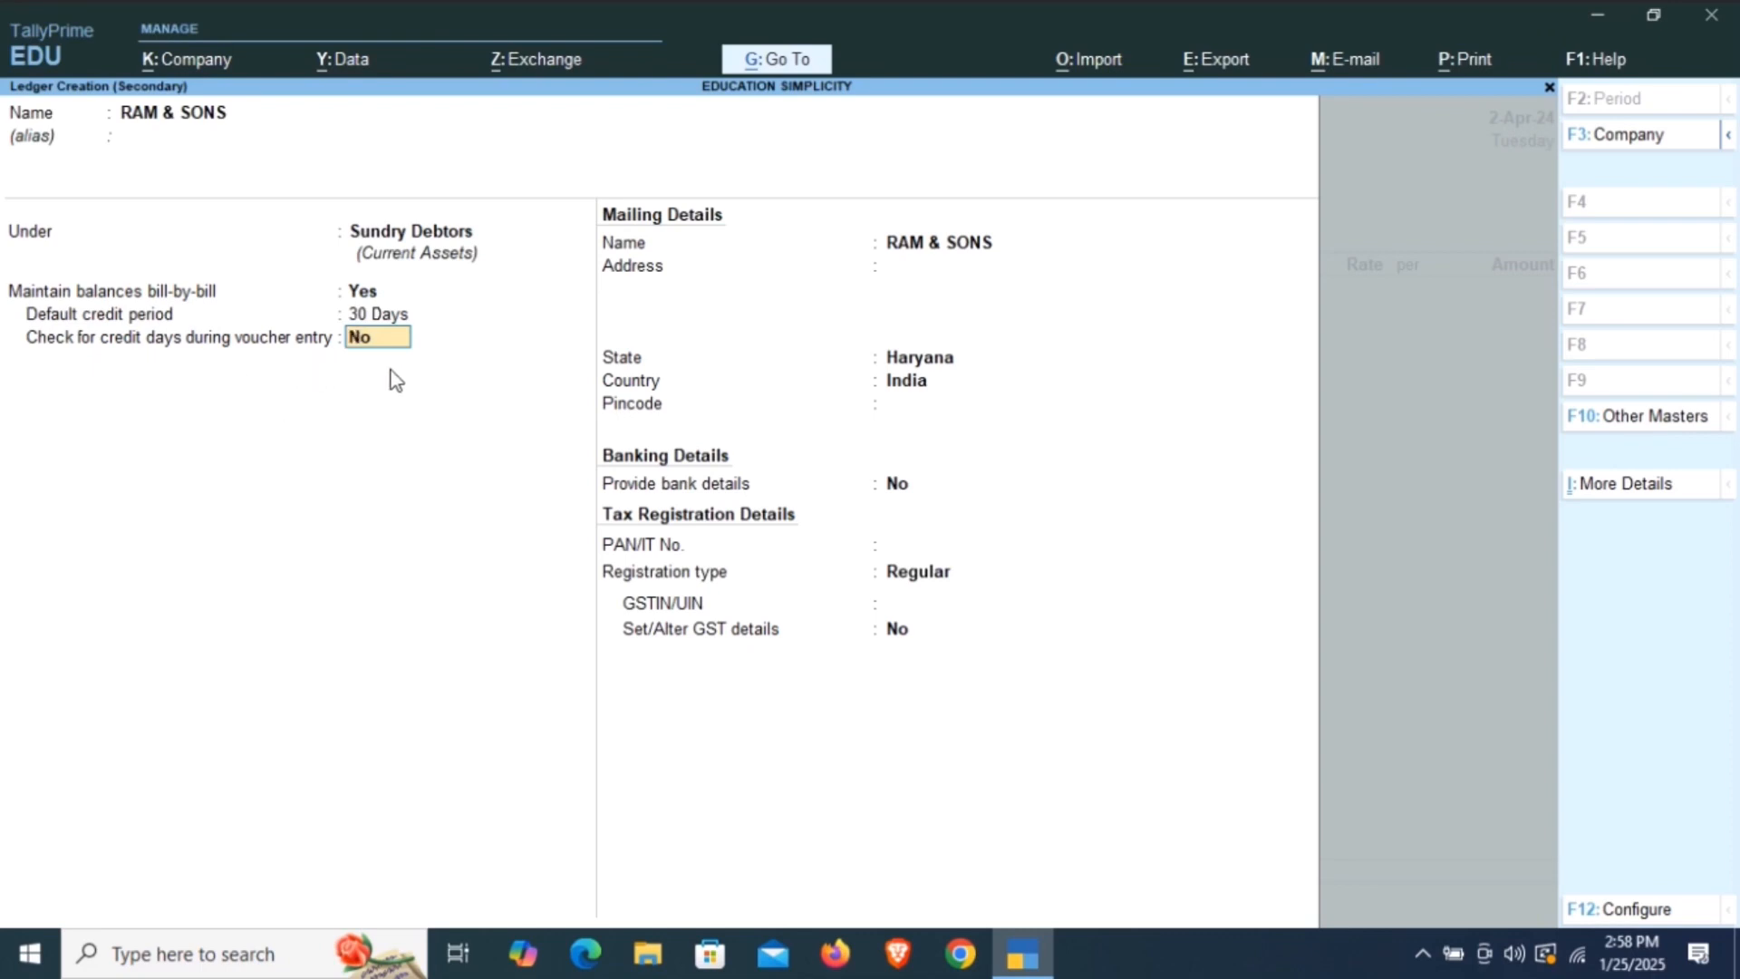
pyautogui.write('Y')
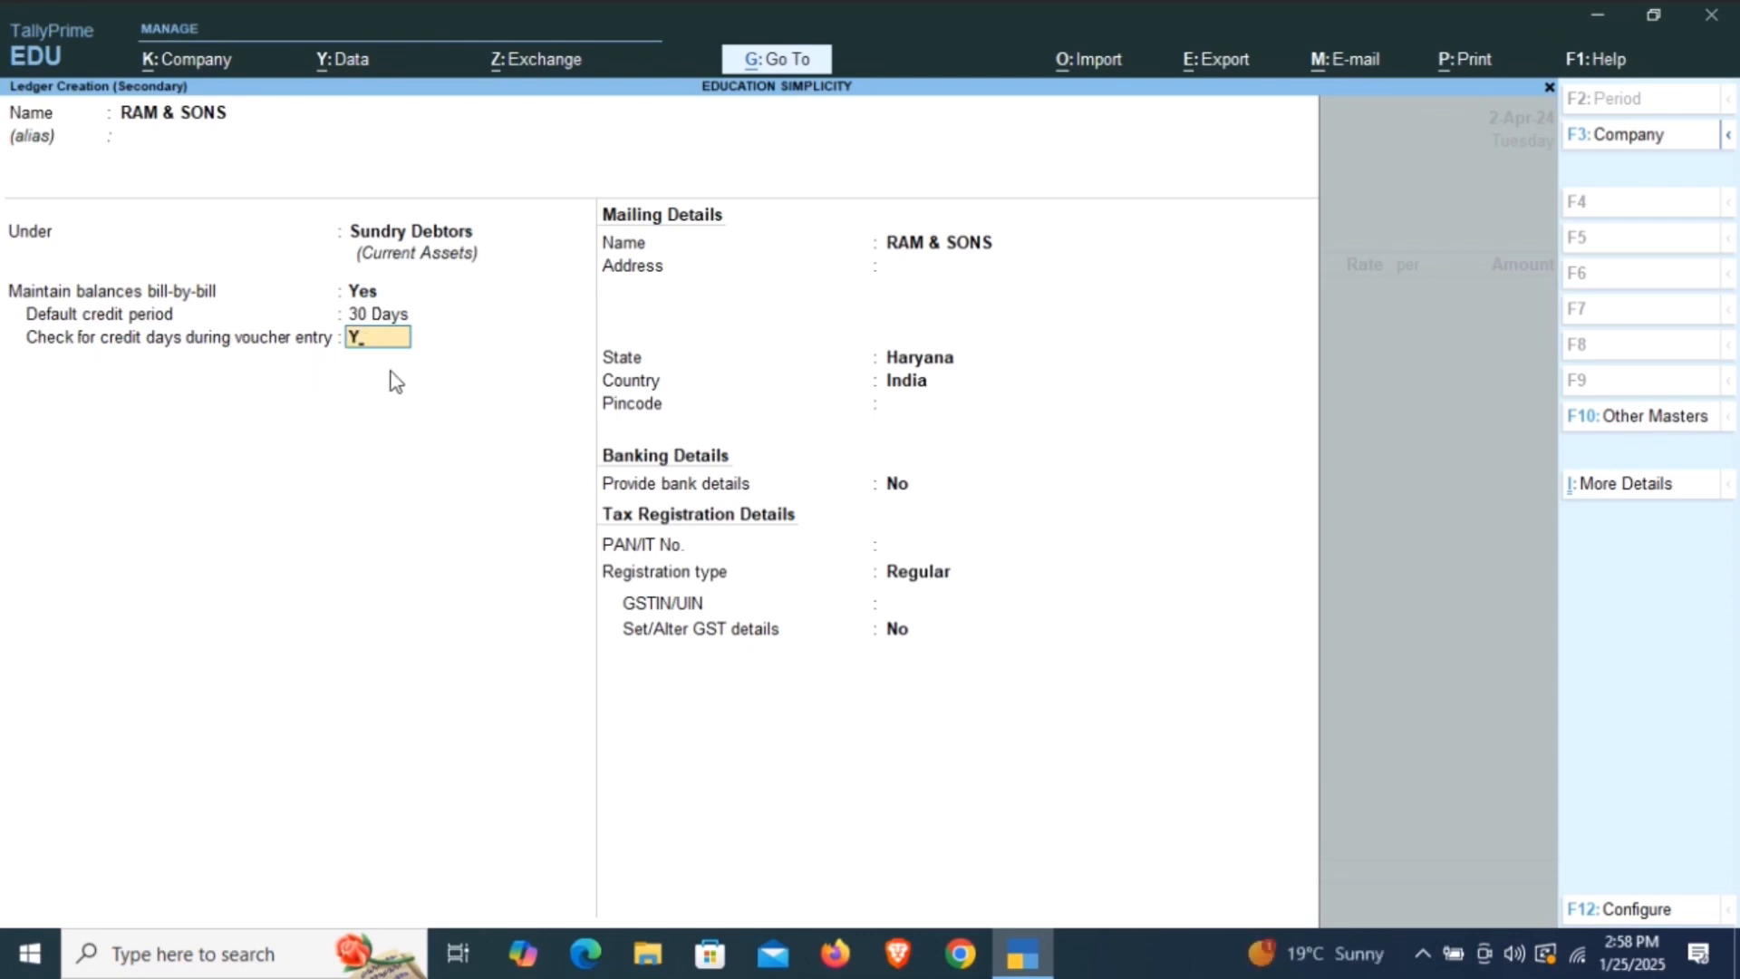
pyautogui.press('Return')
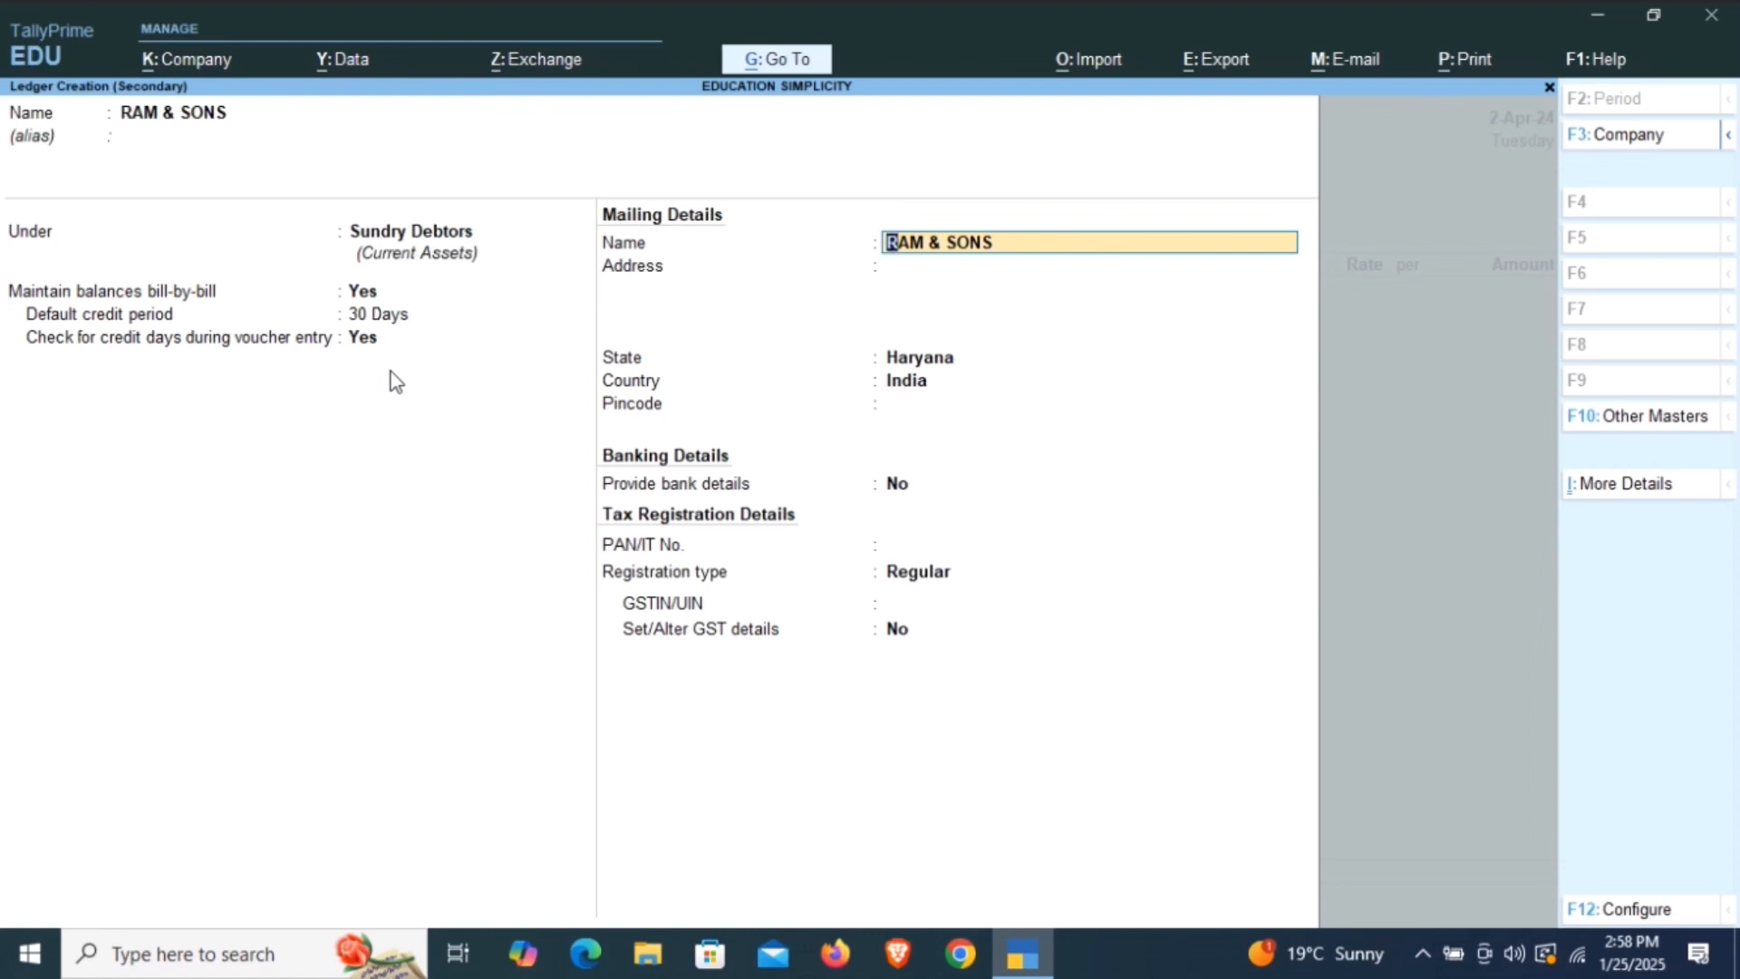
# Keep the party's mailing name and enter the shop number and landmark as the first address line.
pyautogui.press('Return')
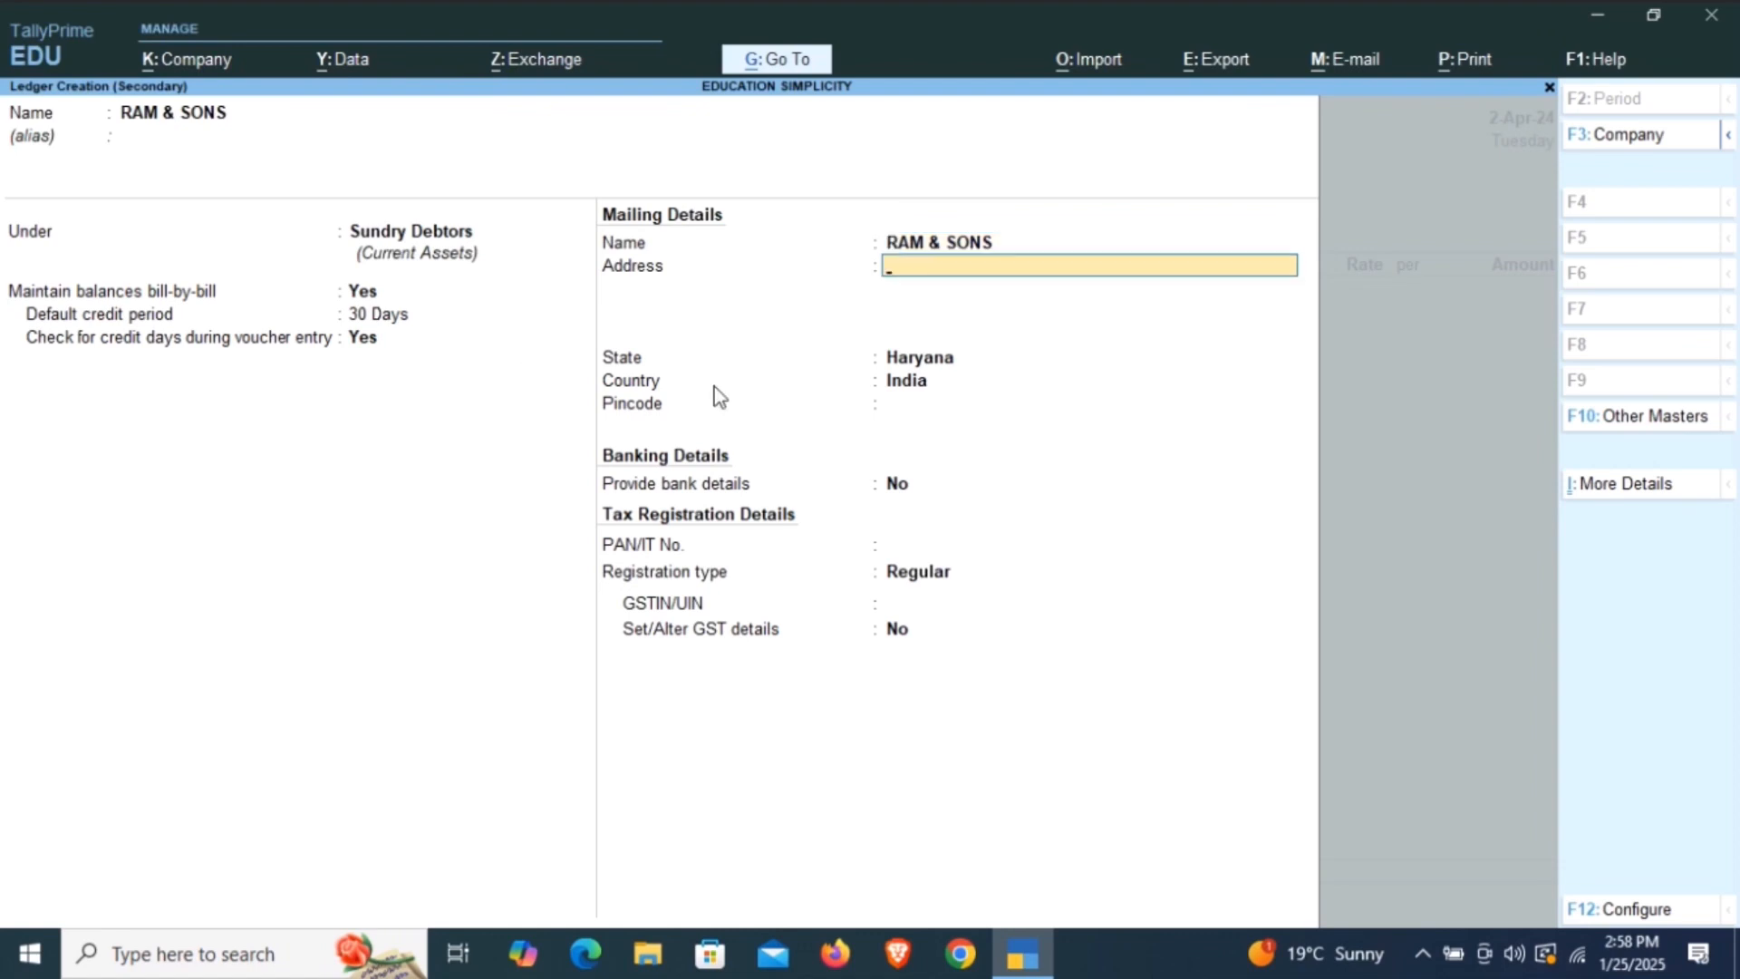
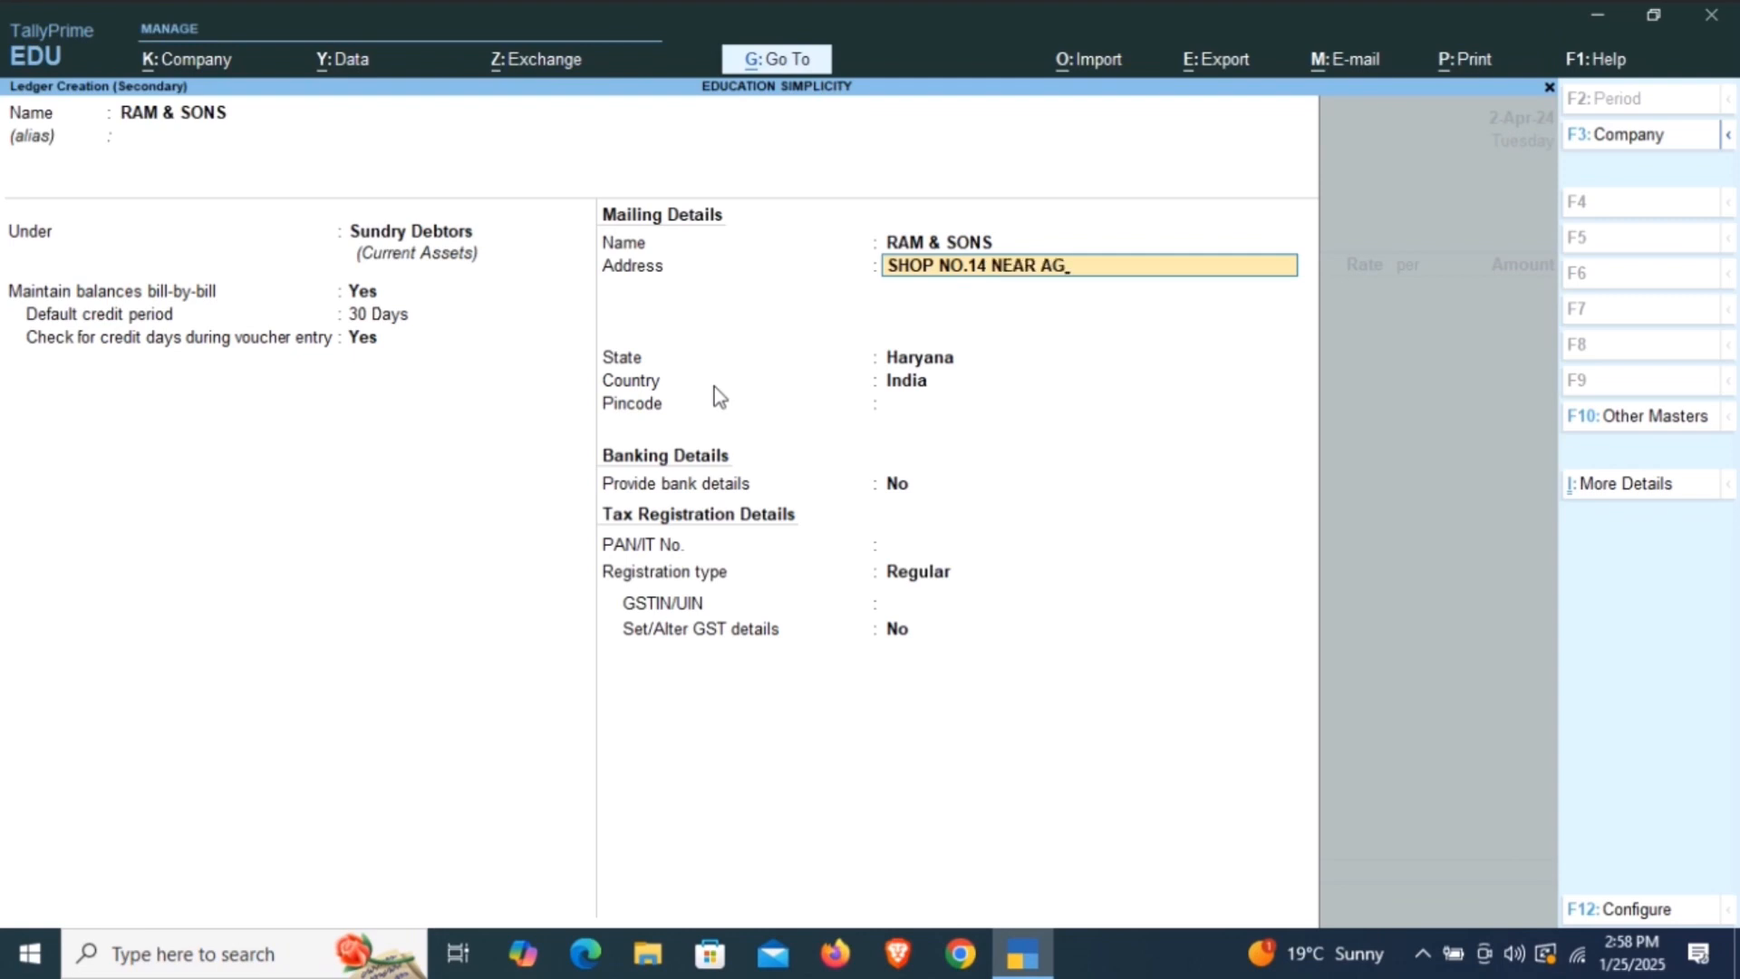
pyautogui.press('Return')
# Enter the road and the town on the next two lines of the party's mailing address.
pyautogui.write(',A')
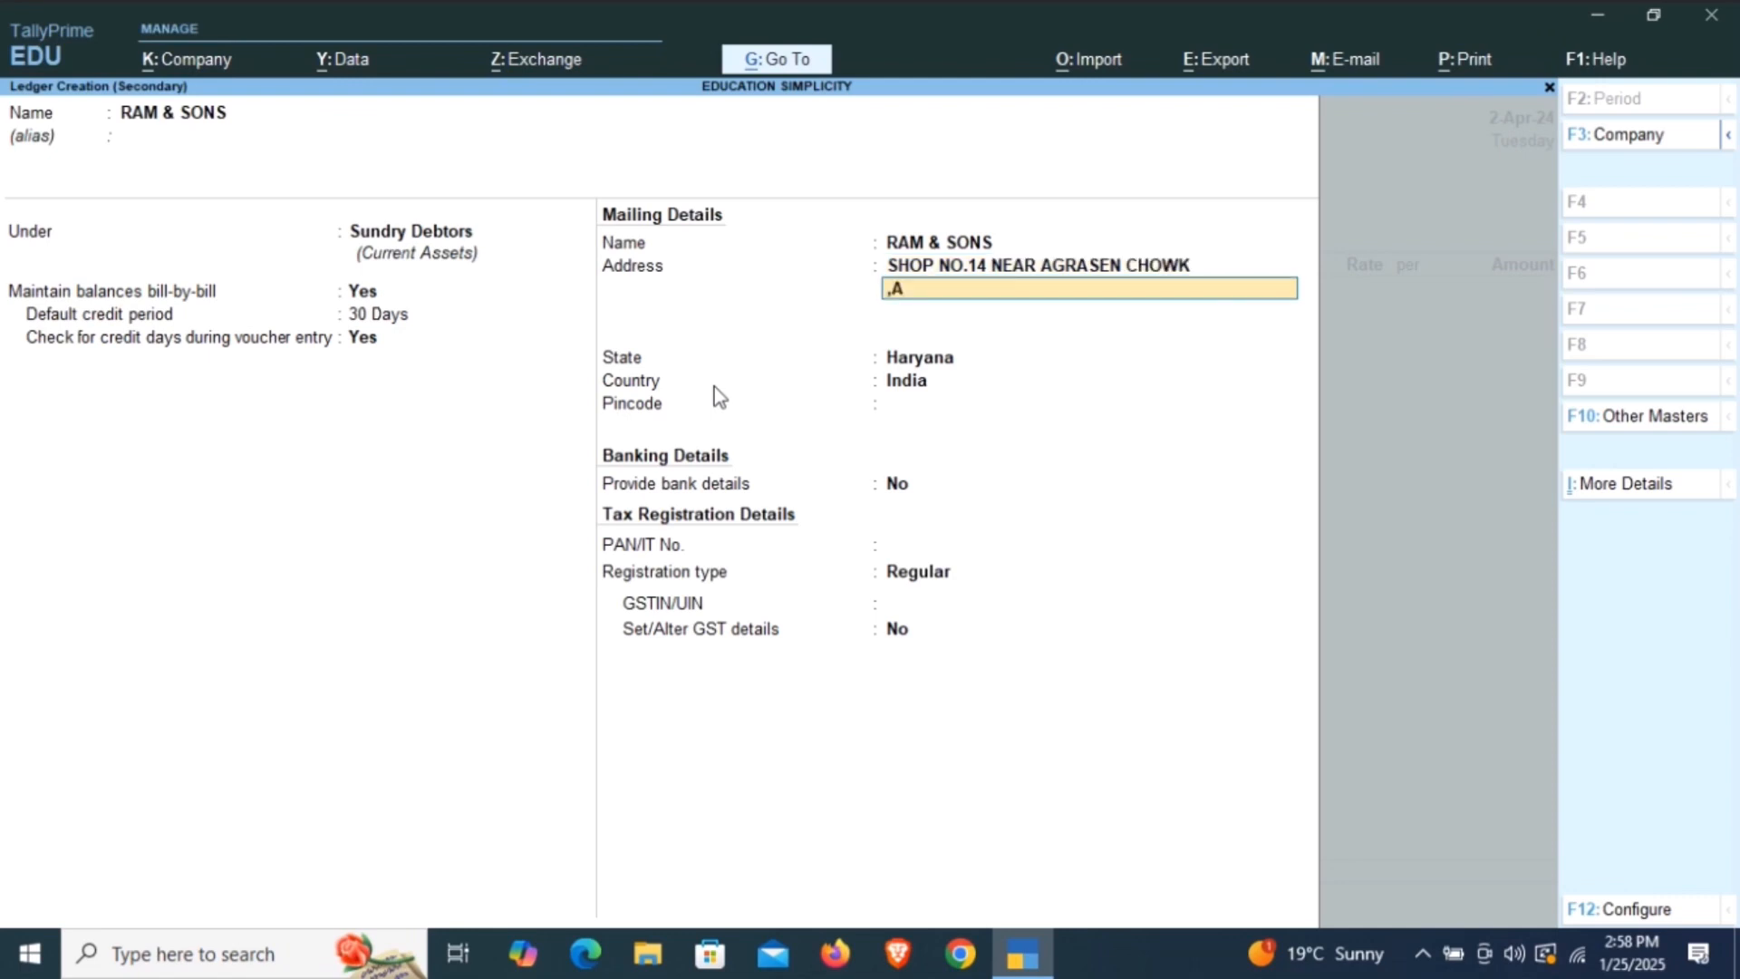
pyautogui.press('BackSpace')
pyautogui.press('BackSpace')
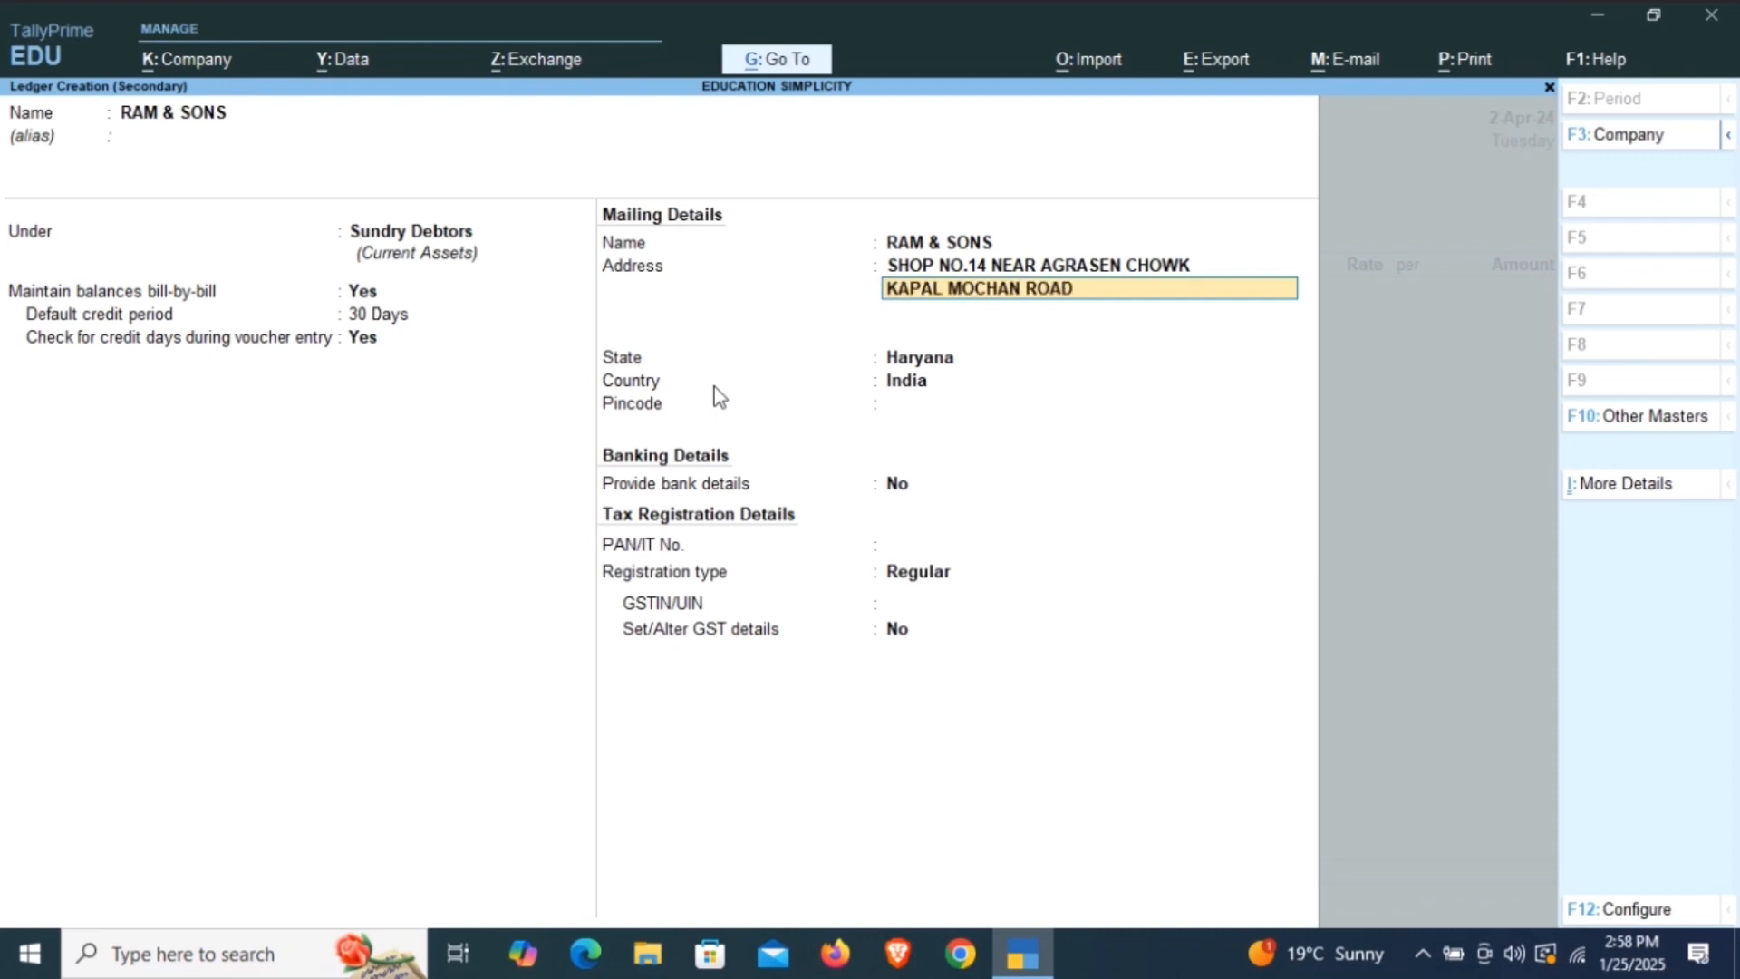
pyautogui.press('Return')
pyautogui.write('BI')
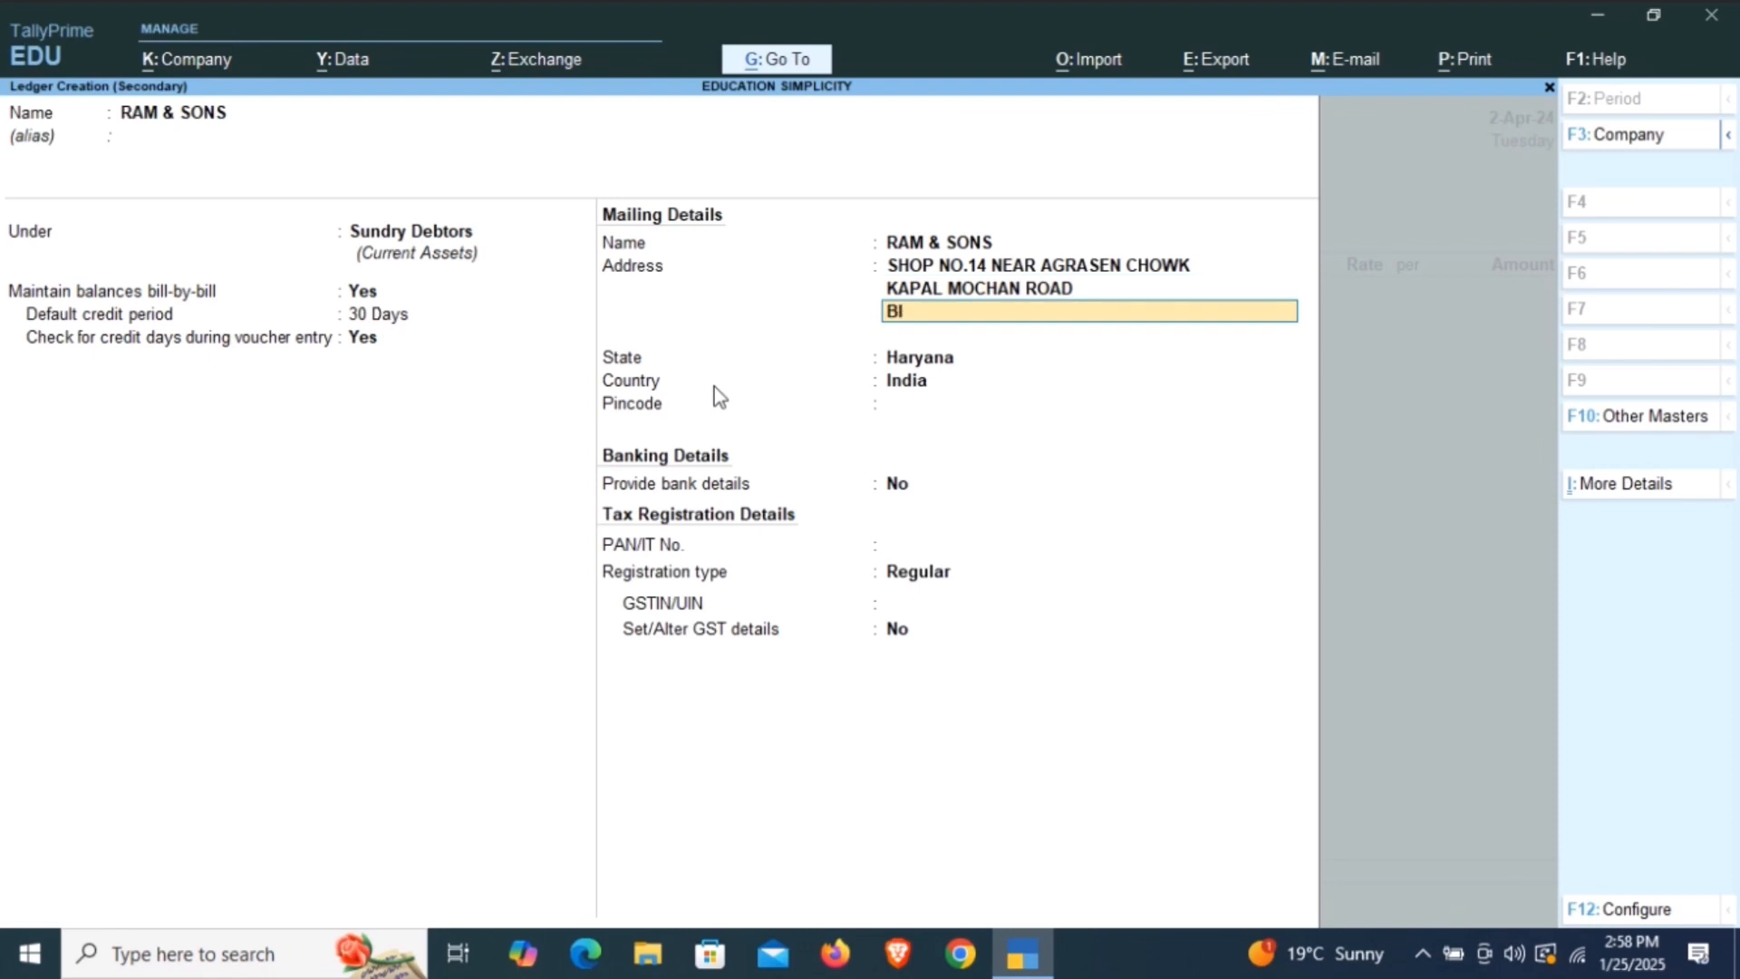
pyautogui.write('LASPUR')
pyautogui.press('Return')
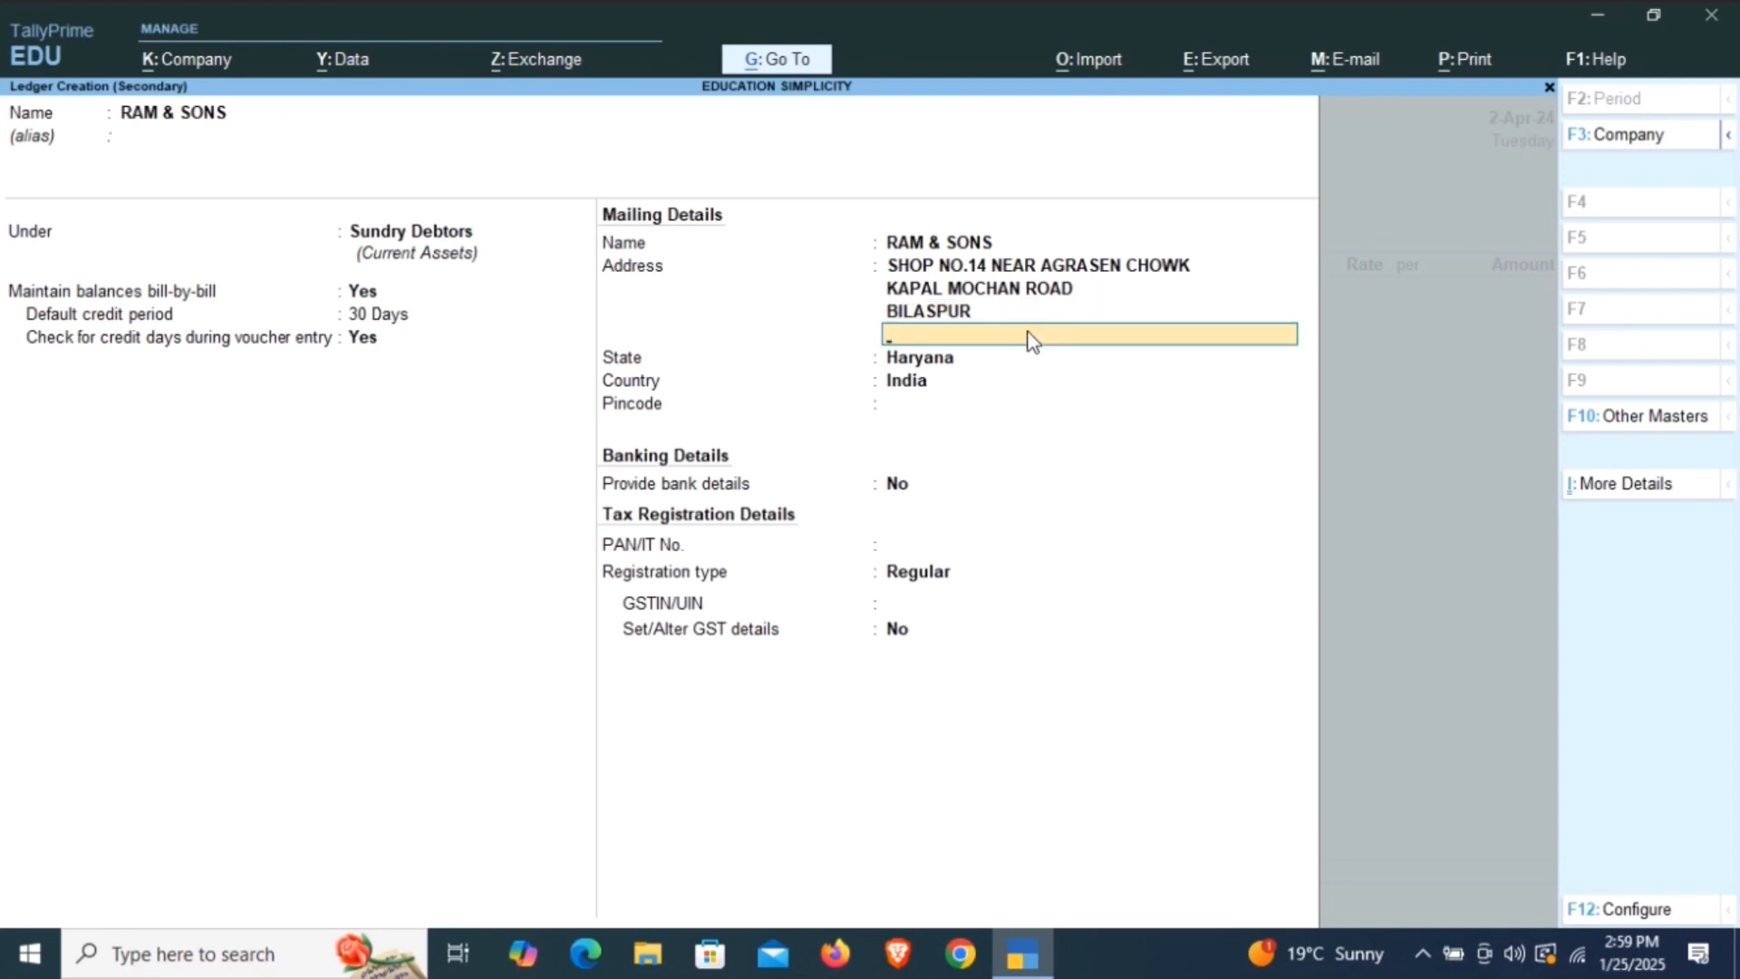
# Keep the preset state and country, and enter the party's postal pincode.
pyautogui.press('Return')
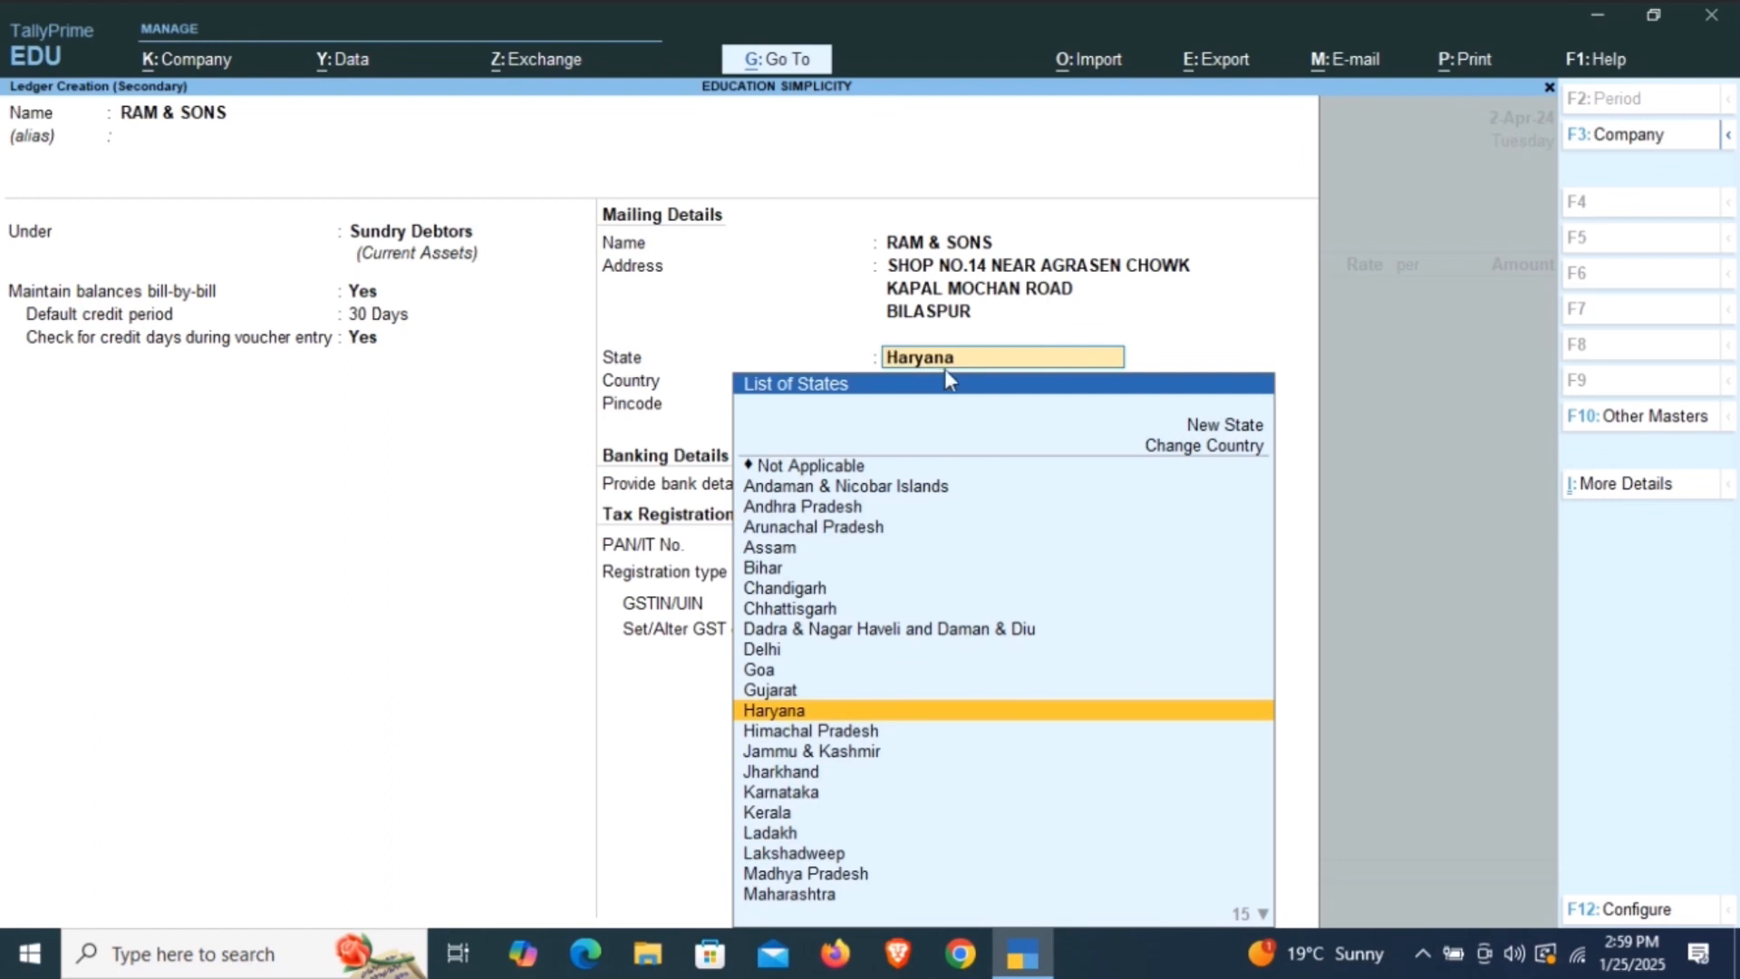
pyautogui.press('Return')
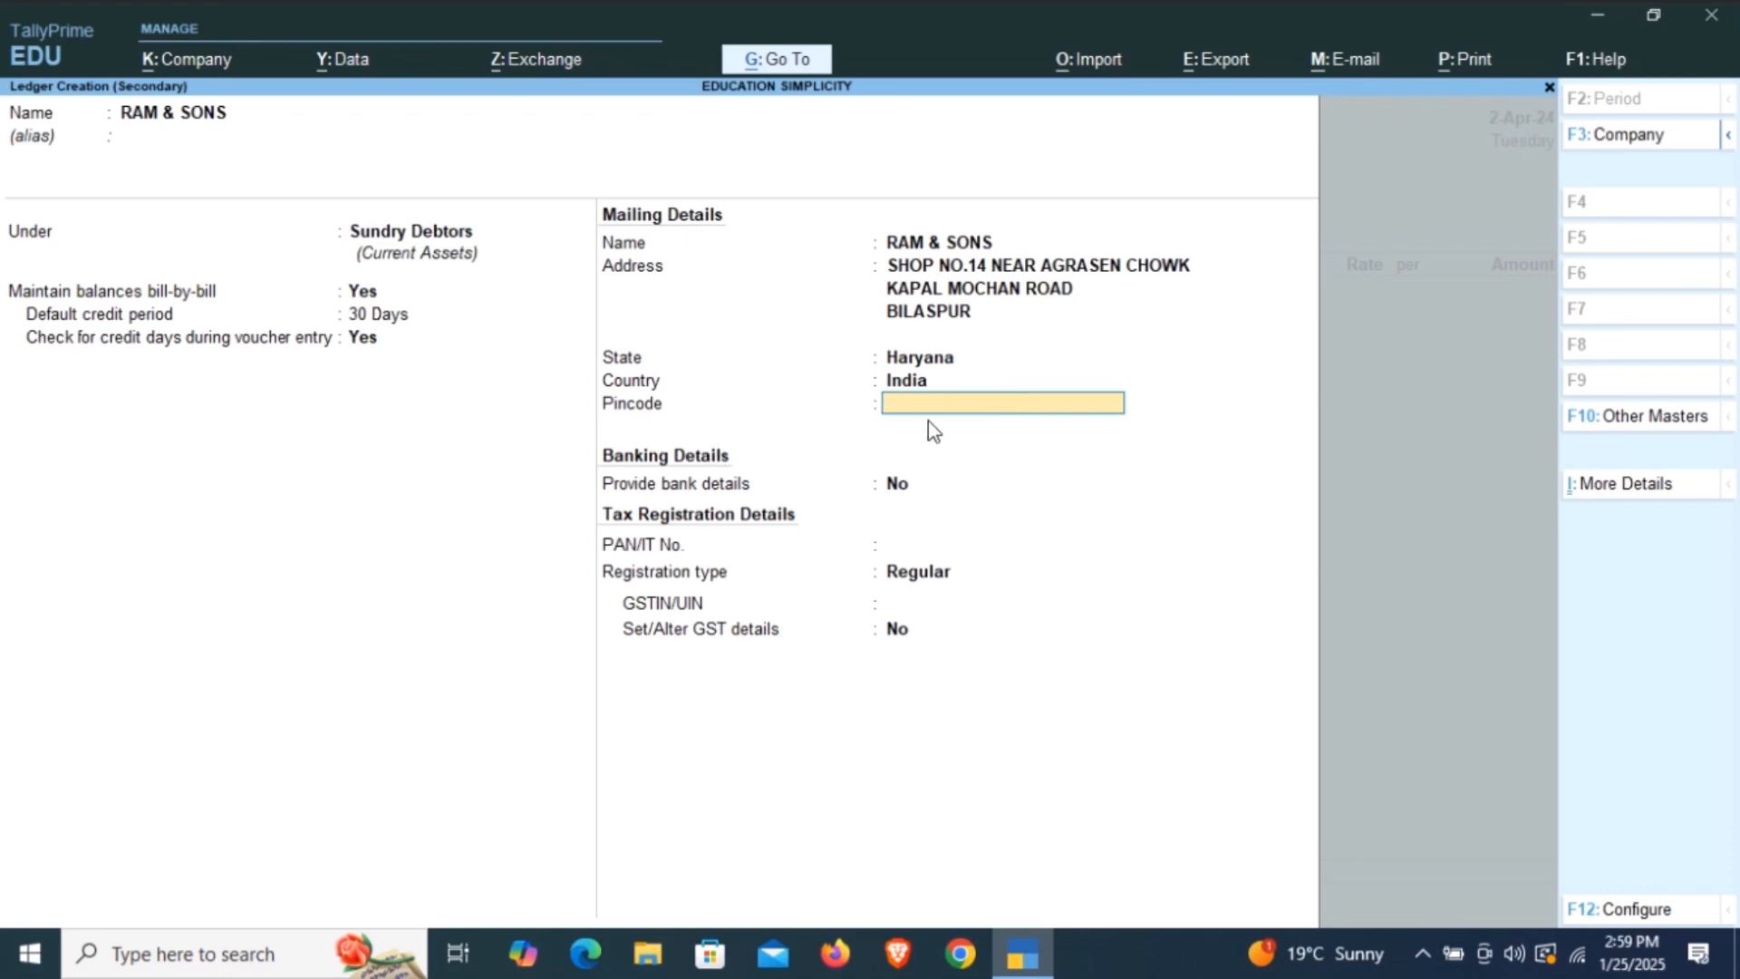
pyautogui.write('135102')
pyautogui.press('Return')
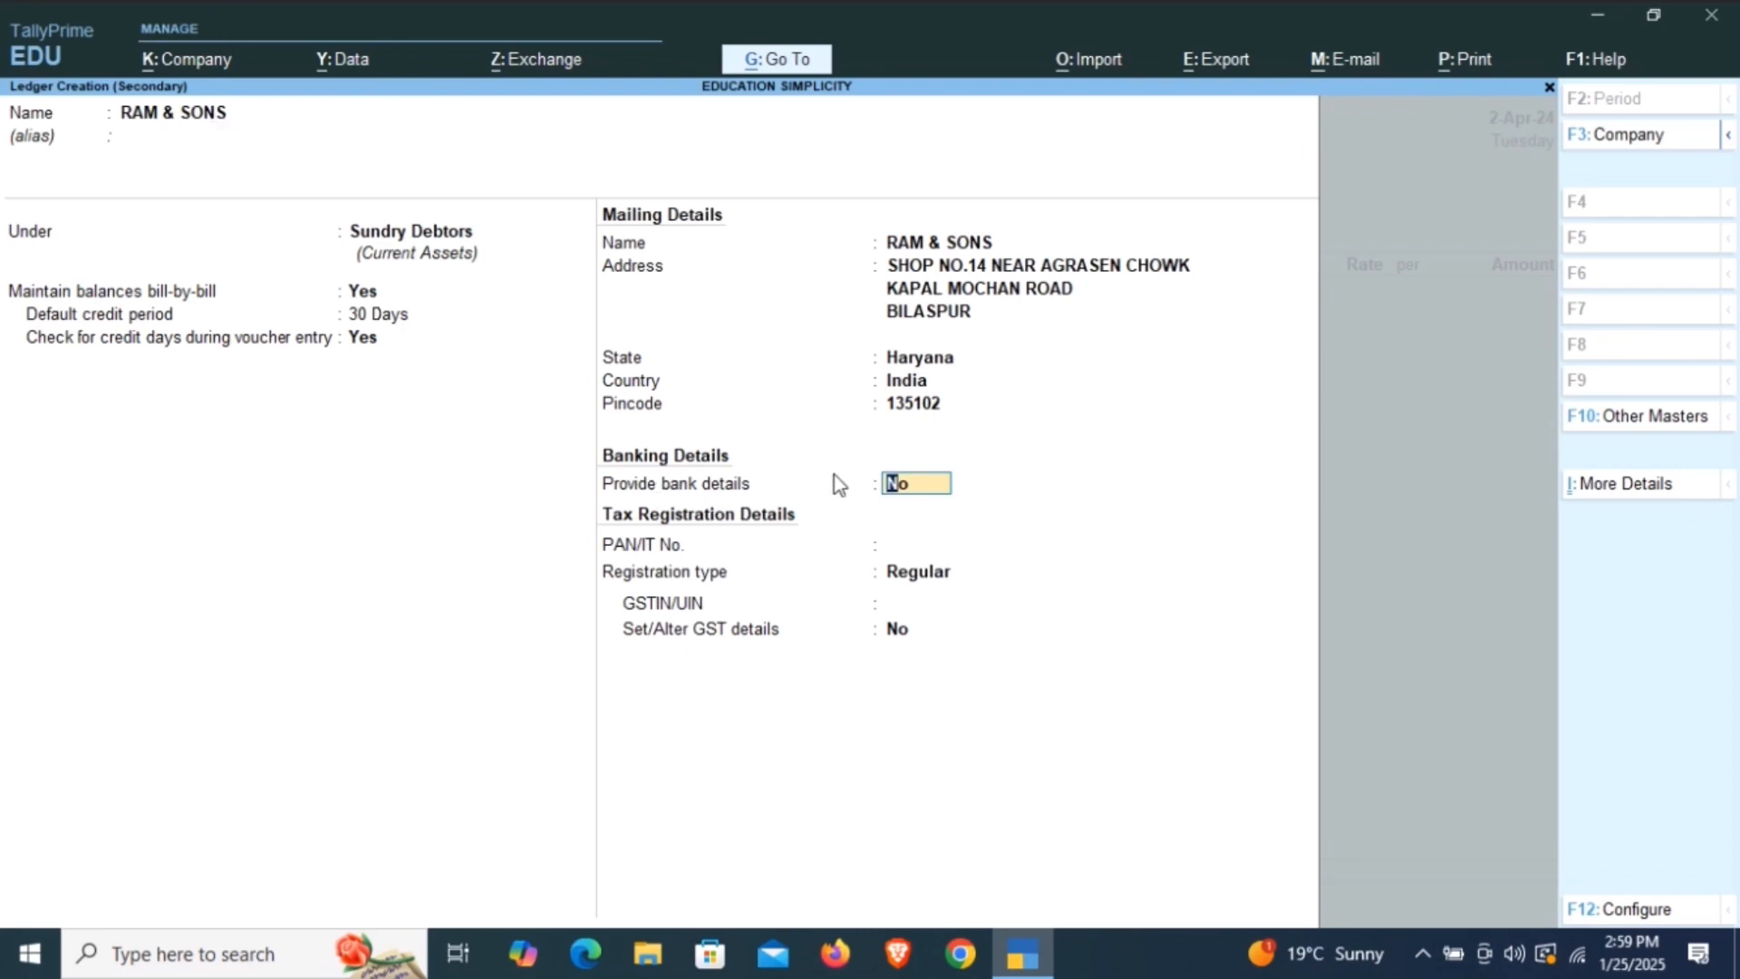
# Leave bank details at No and the PAN empty, set the registration type to Unregistered, and save the party ledger.
pyautogui.press('Return')
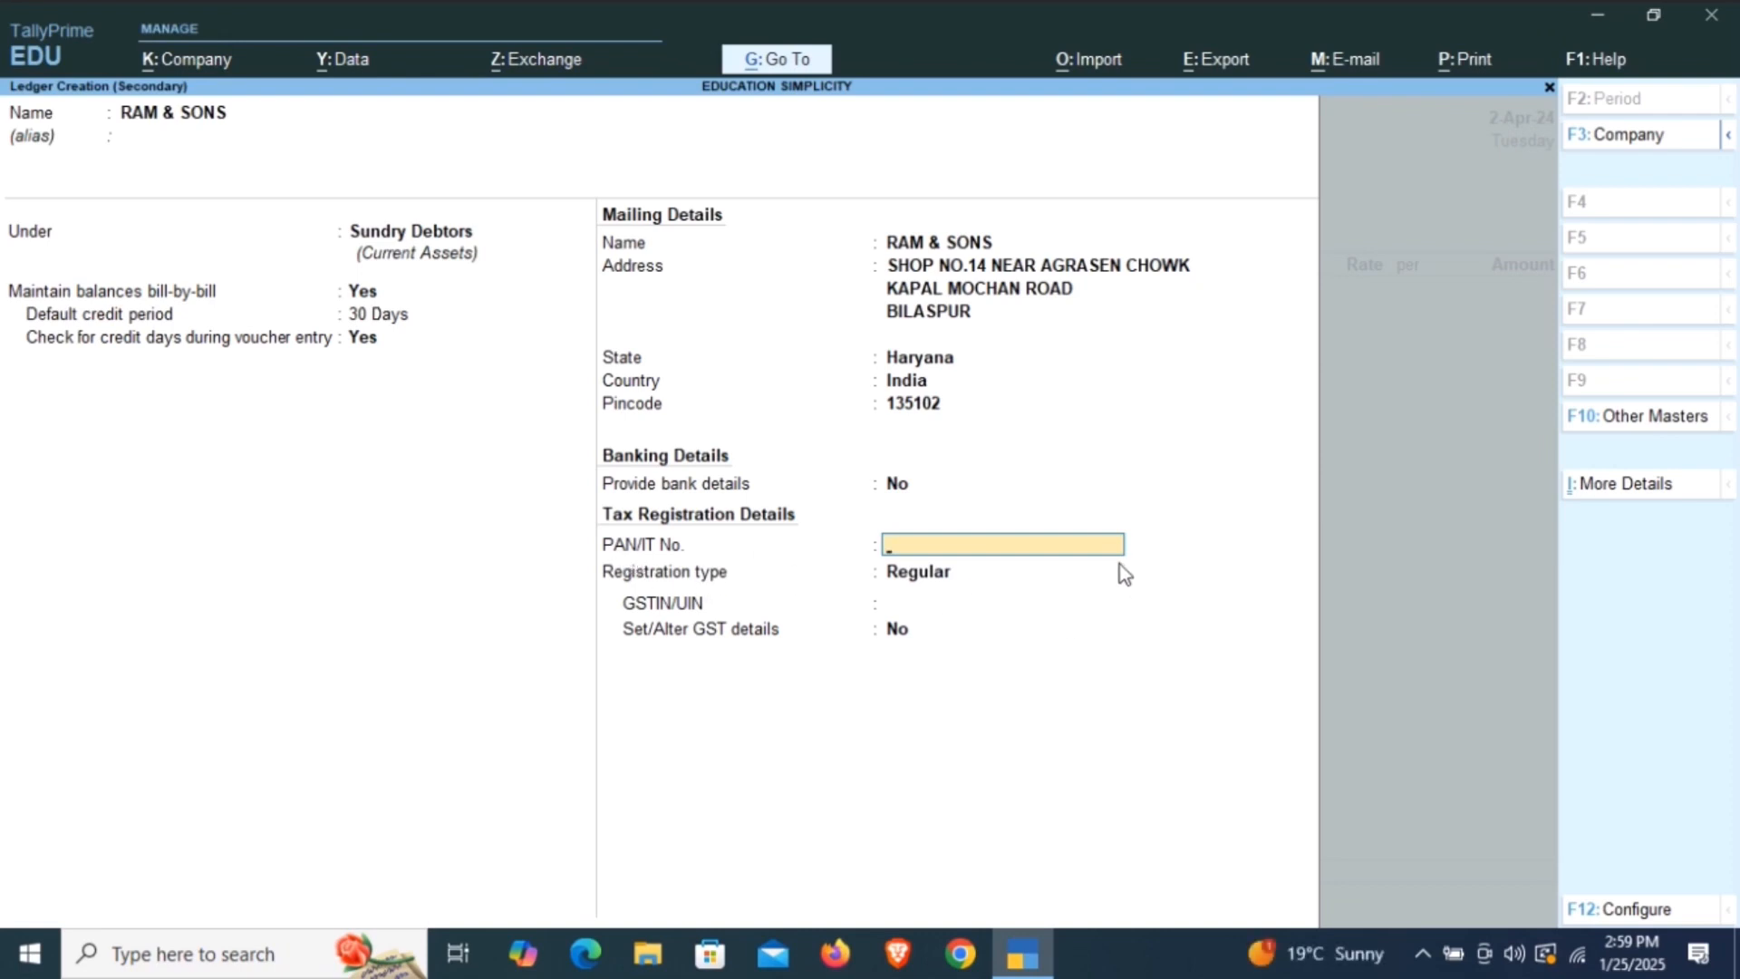
pyautogui.press('Return')
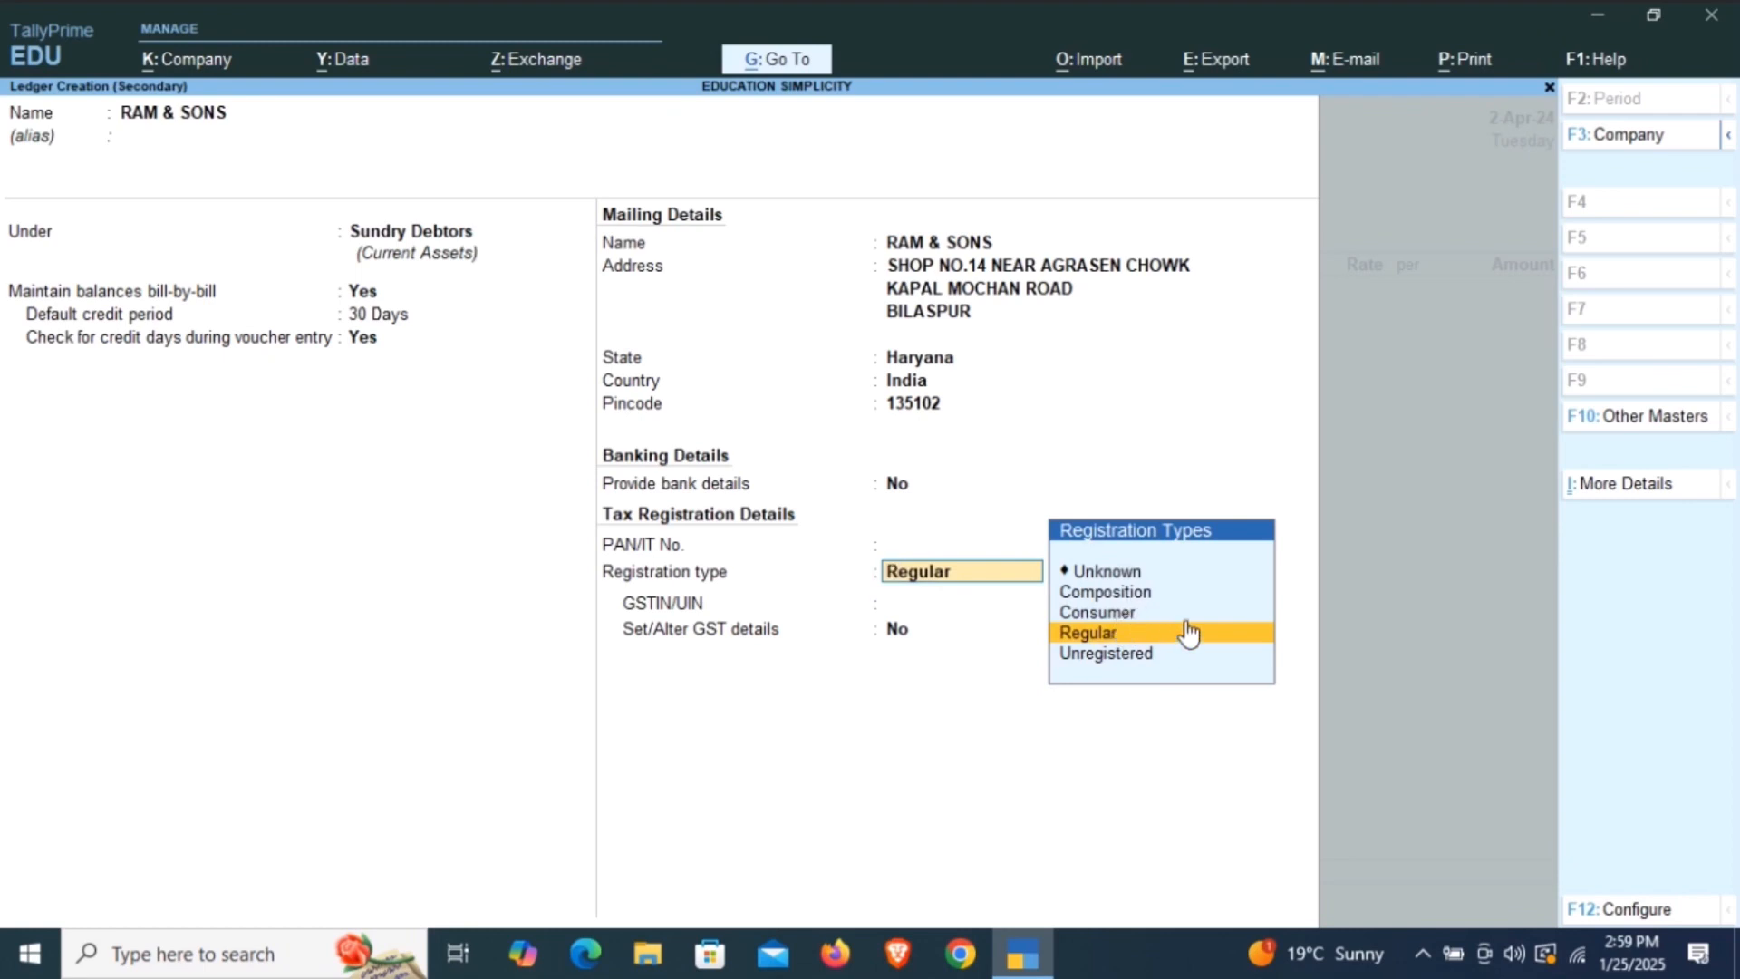
pyautogui.press('Down')
pyautogui.press('Return')
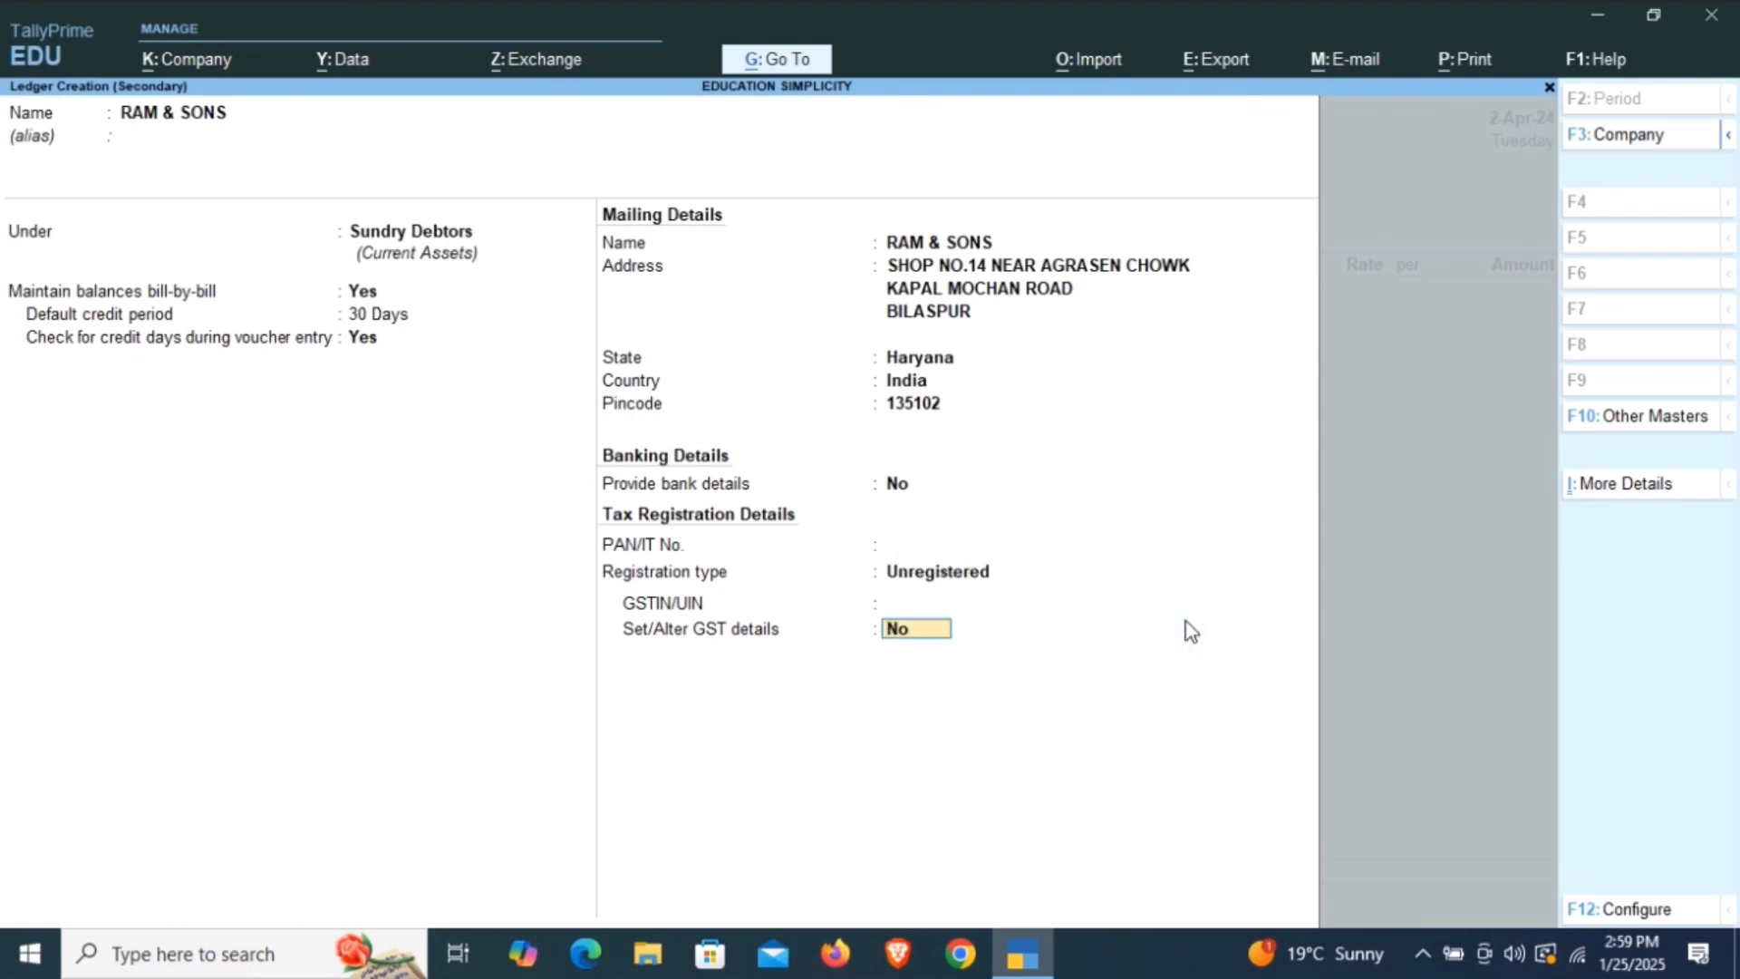
pyautogui.press('Return')
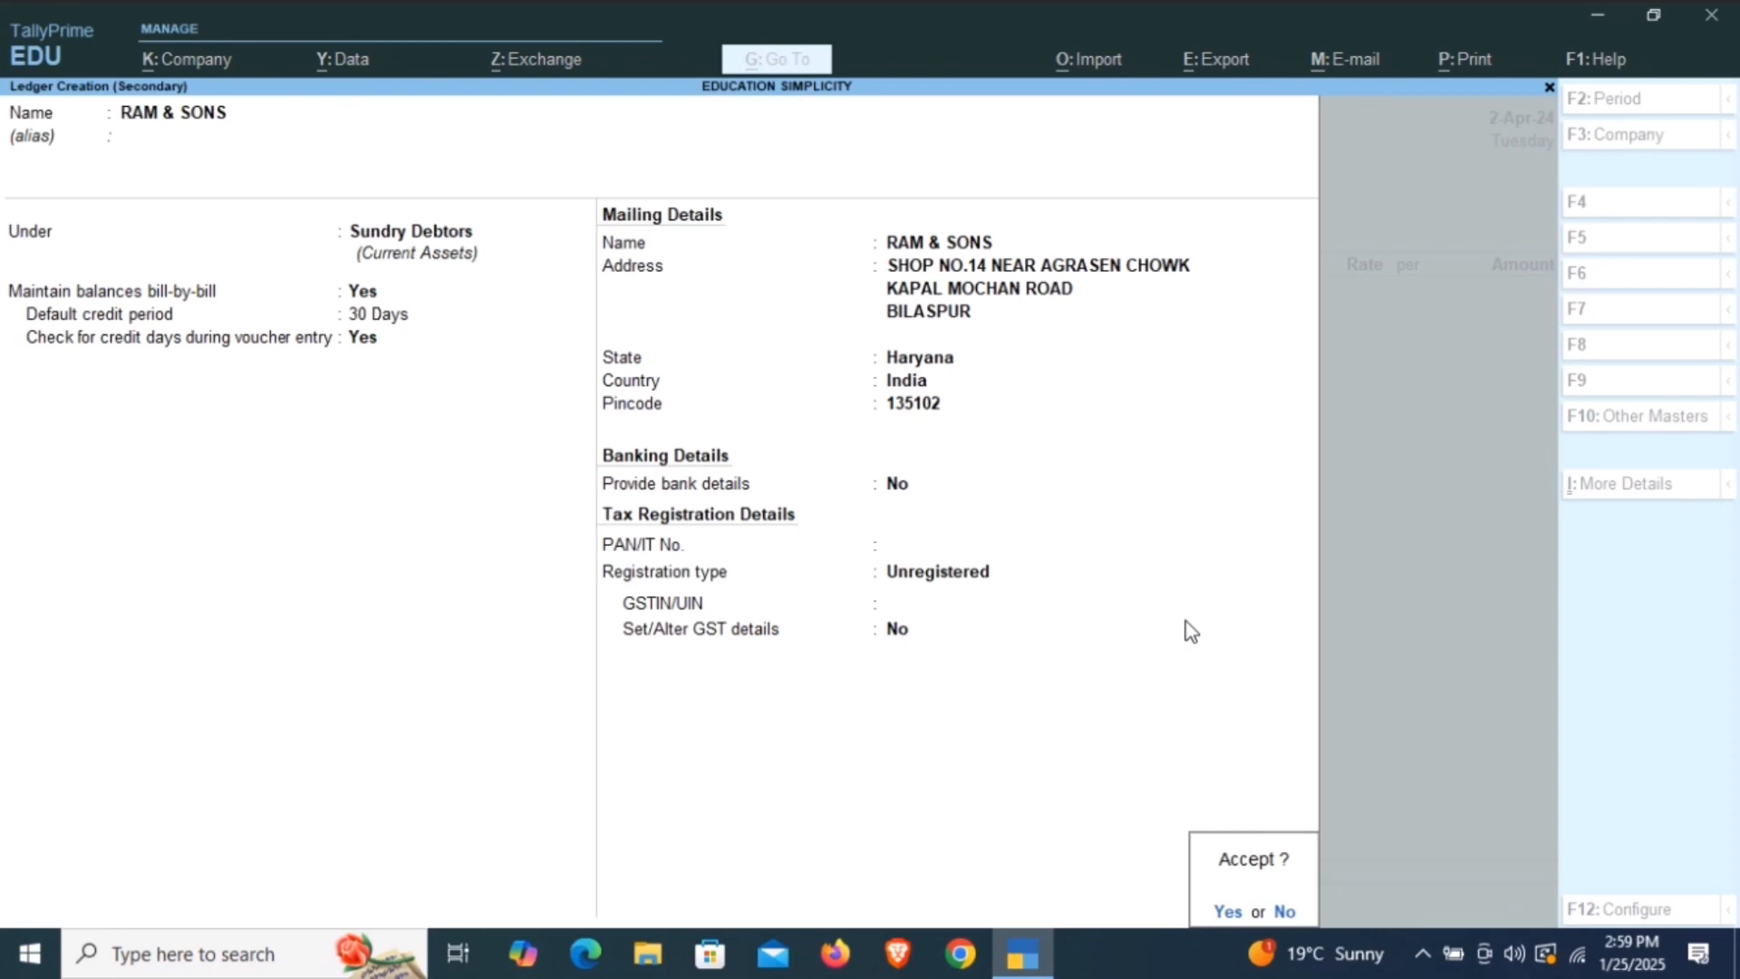
pyautogui.press('Return')
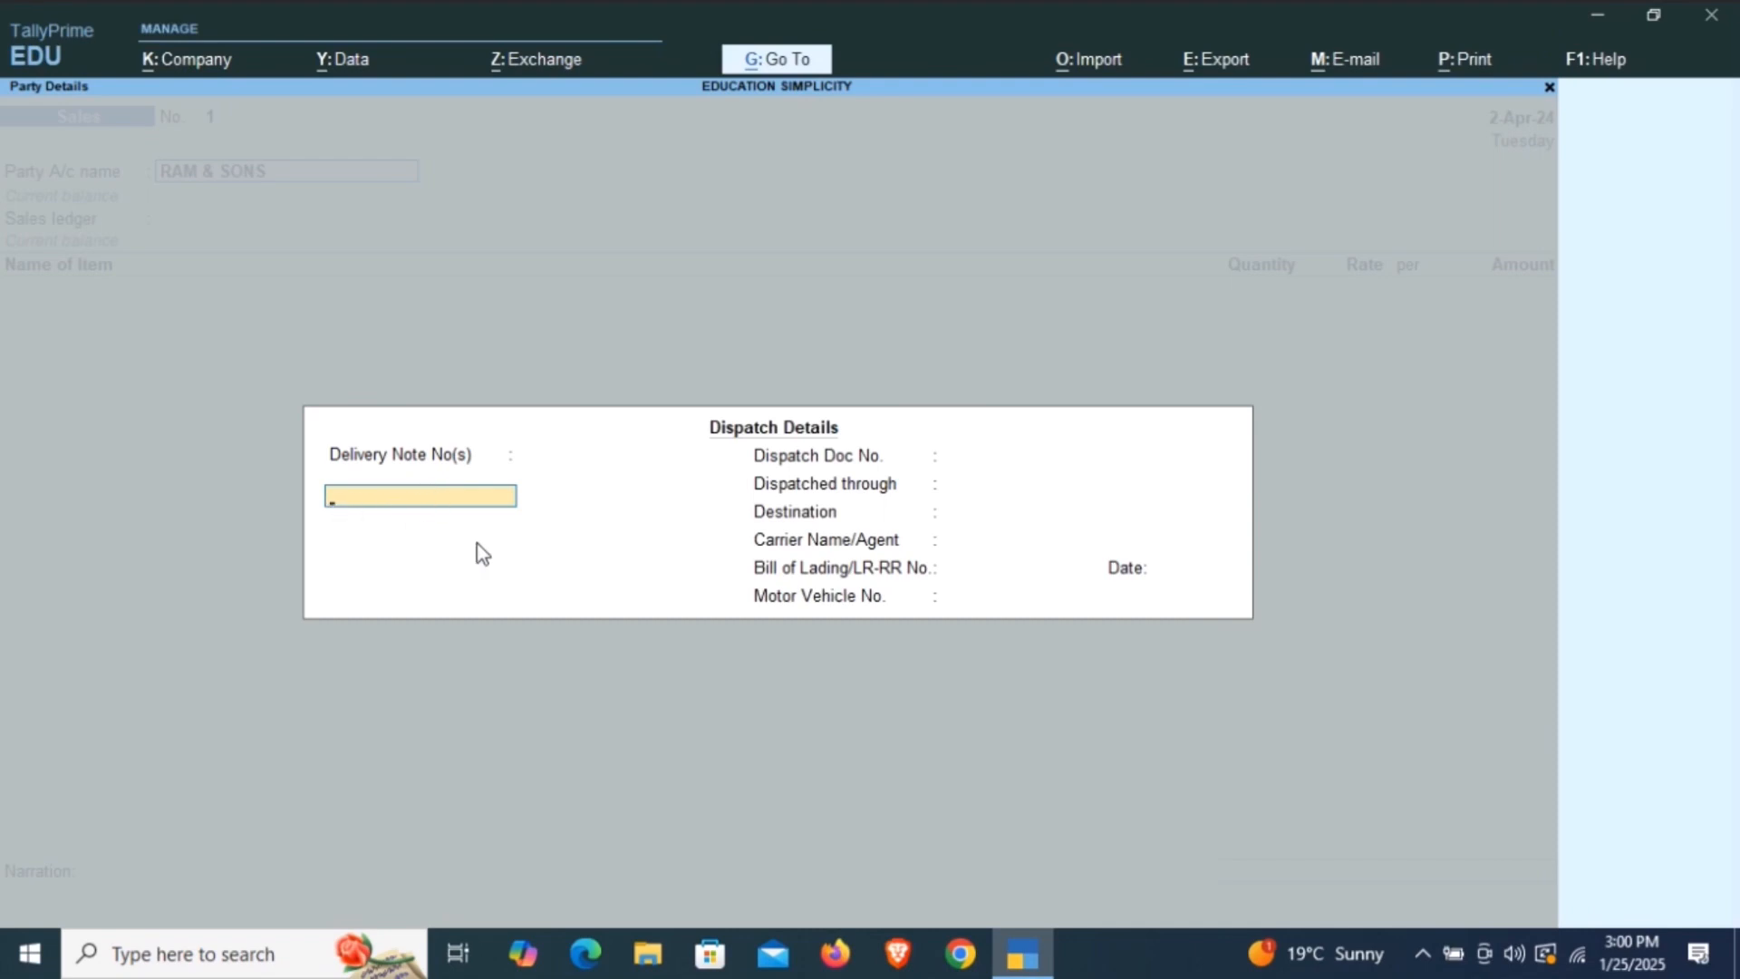
# Leave the delivery note empty, enter 456214 as the dispatch document number and TRUCK as the dispatch means.
pyautogui.press('Return')
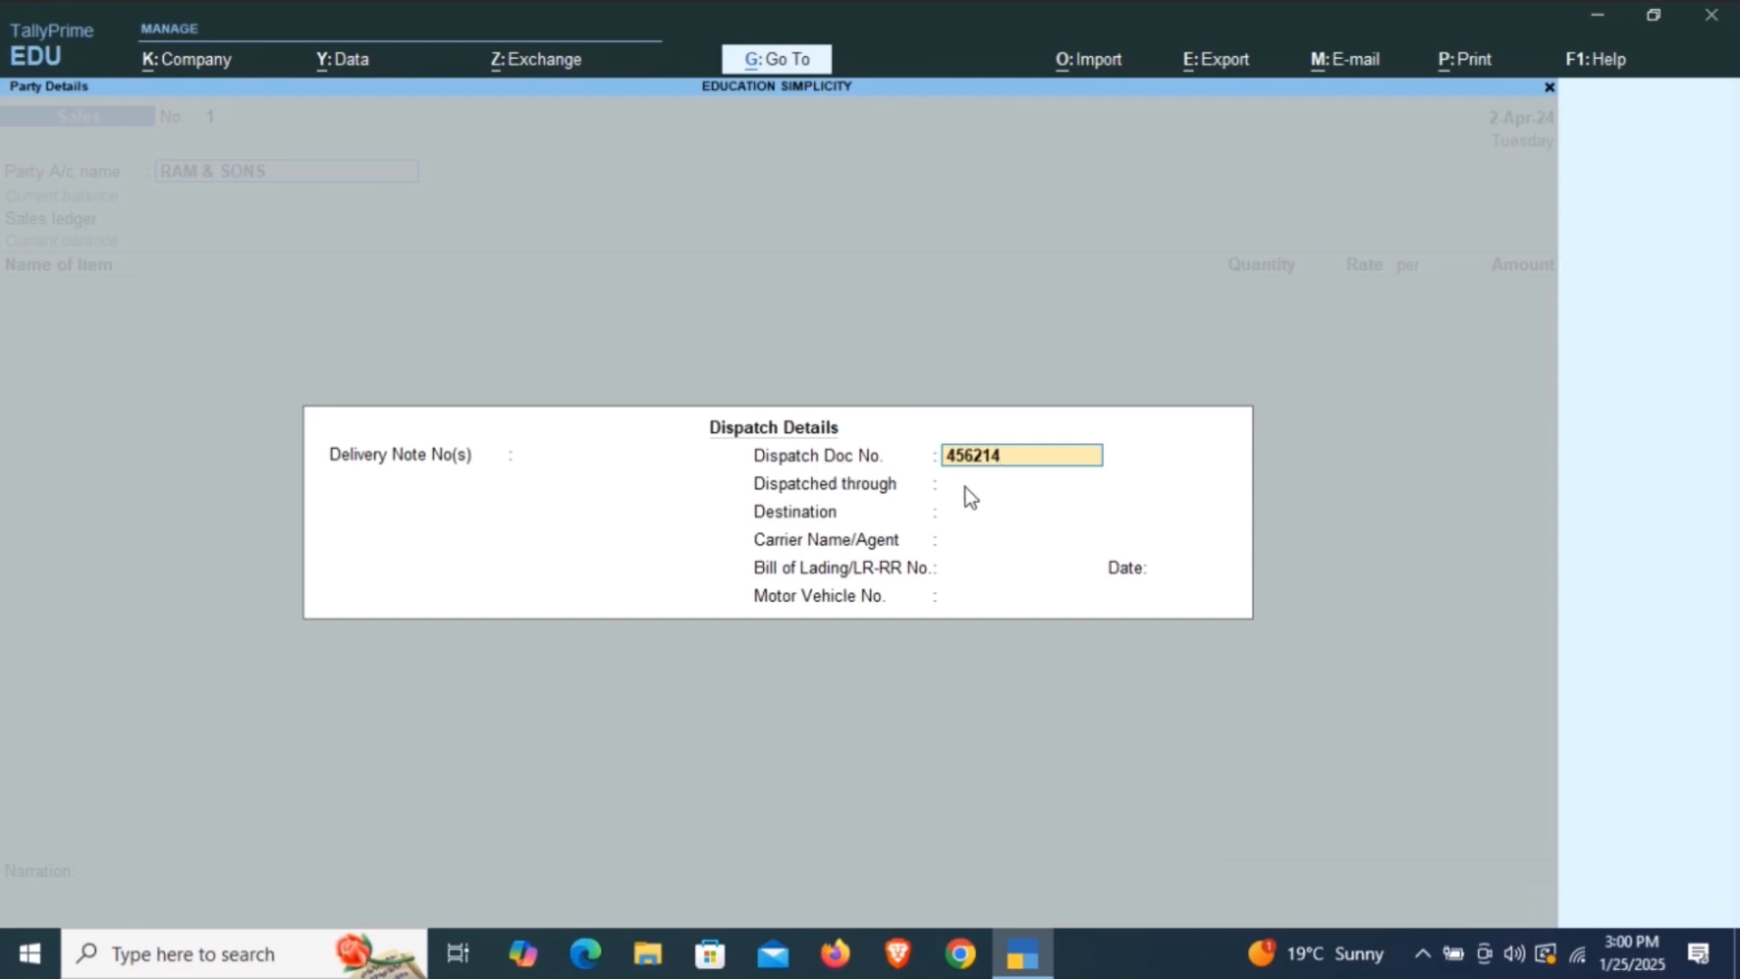
pyautogui.press('Return')
pyautogui.press('Return')
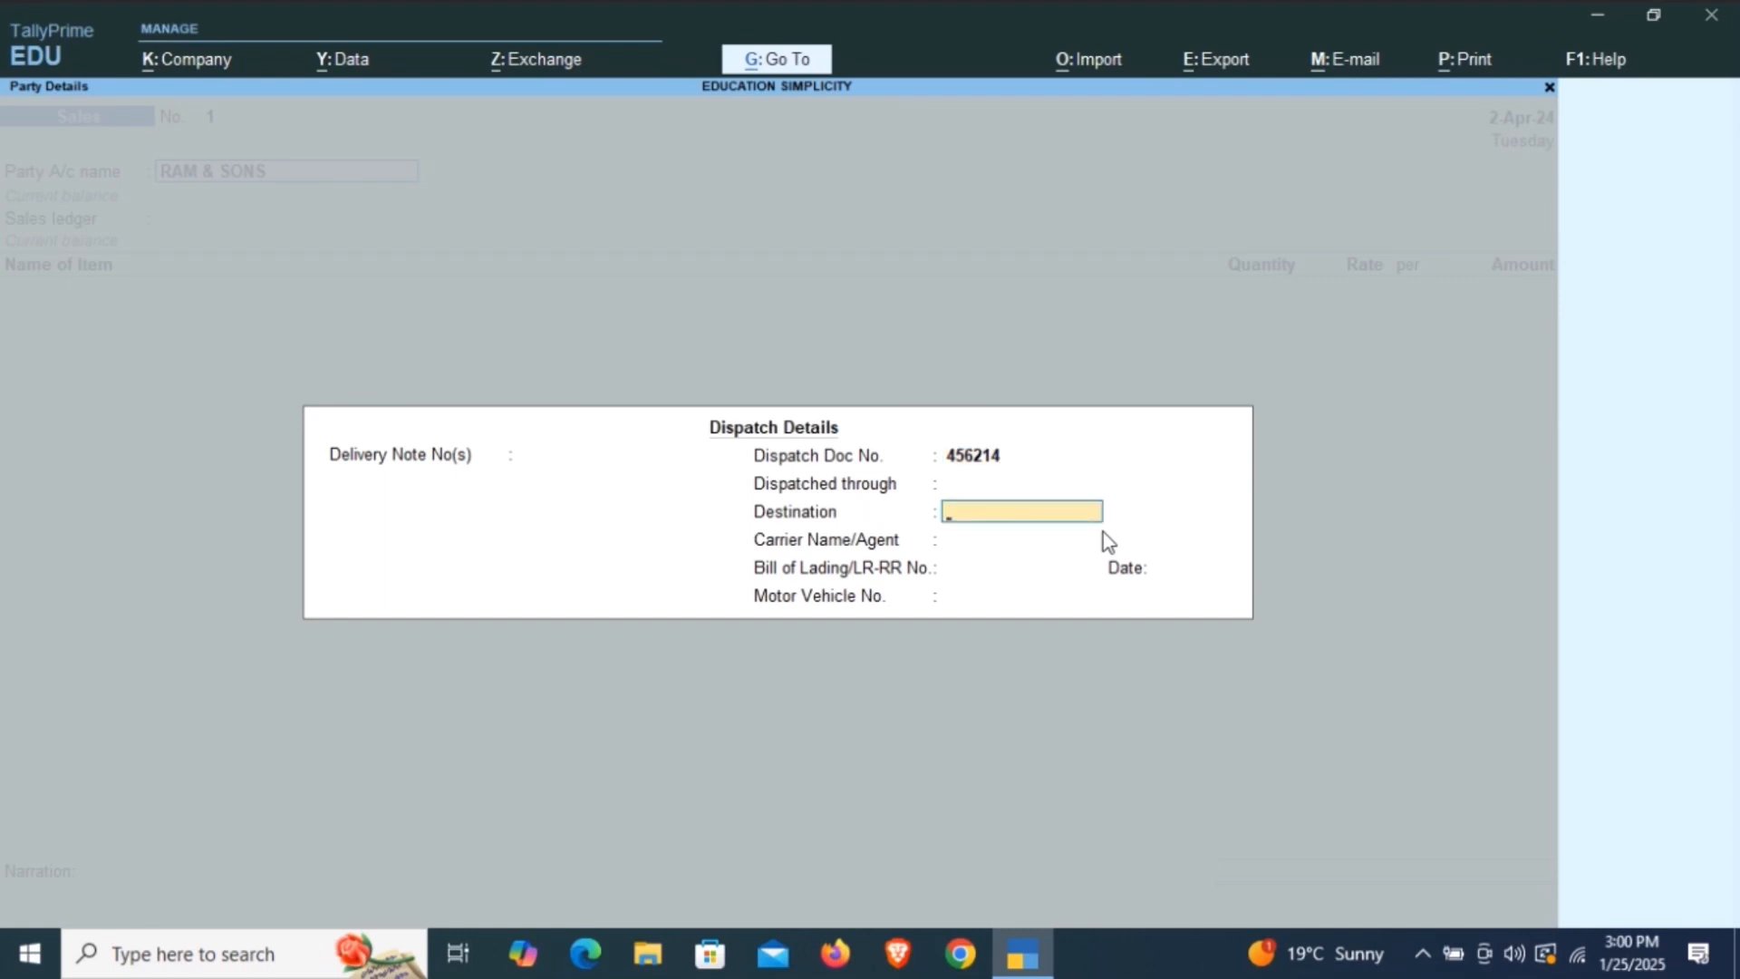
pyautogui.press('Up')
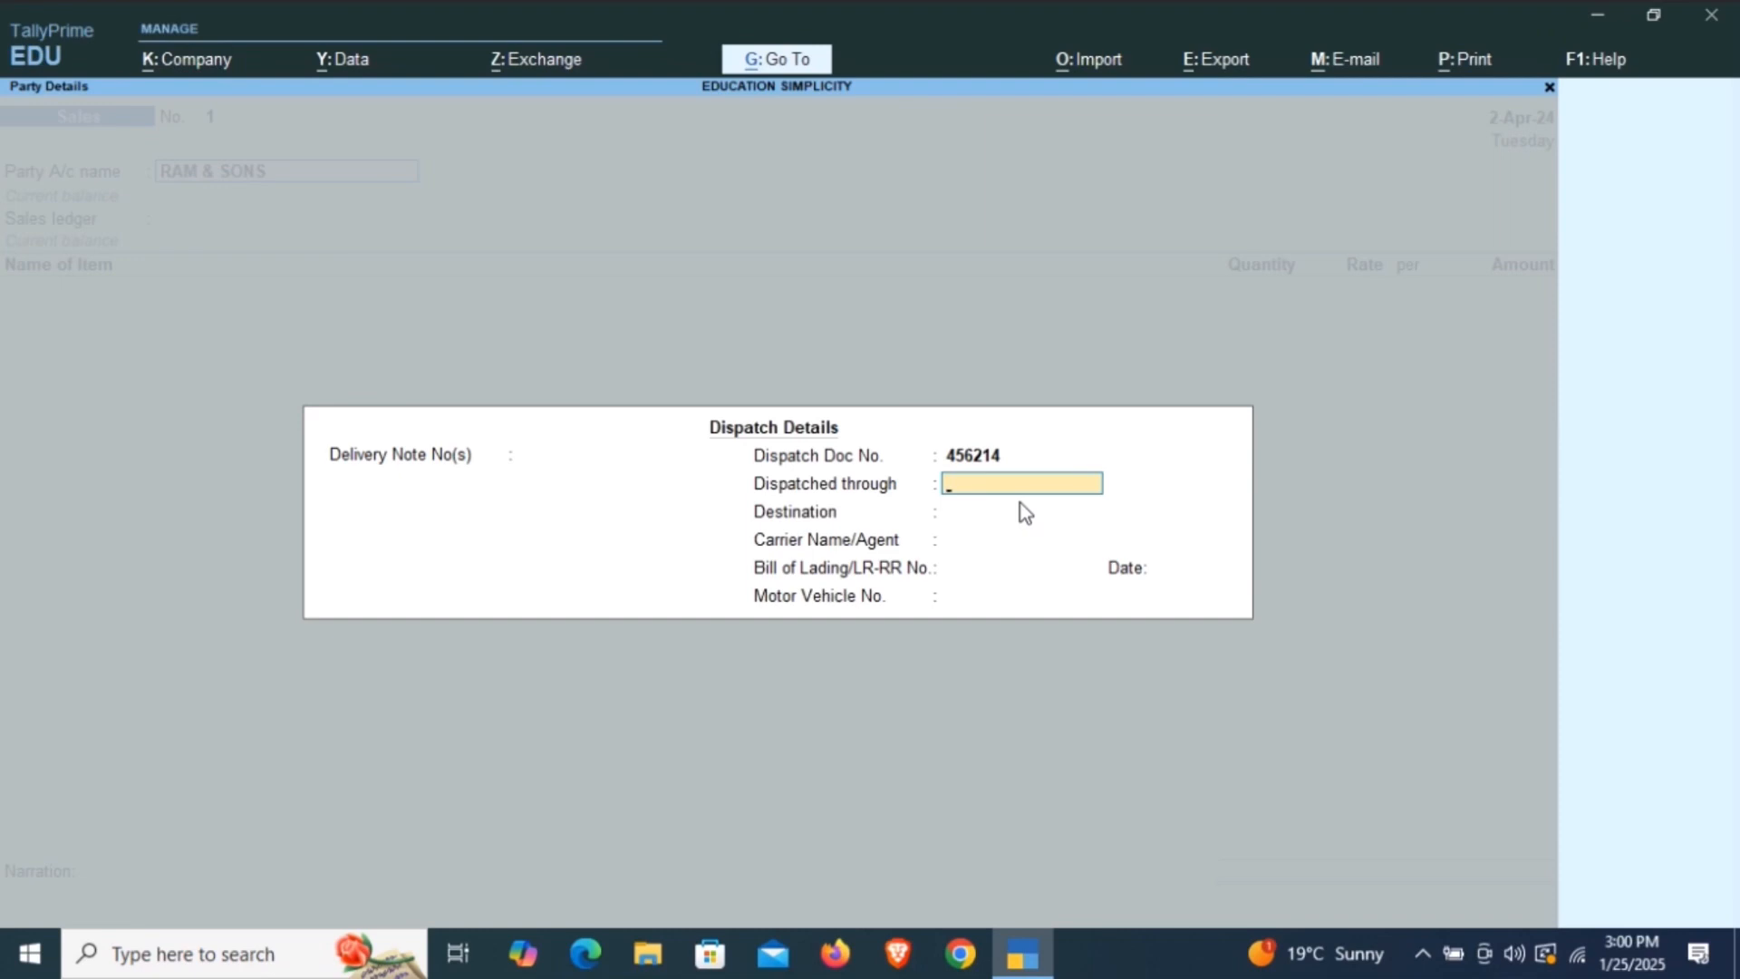
pyautogui.write('TRUCK')
pyautogui.press('Return')
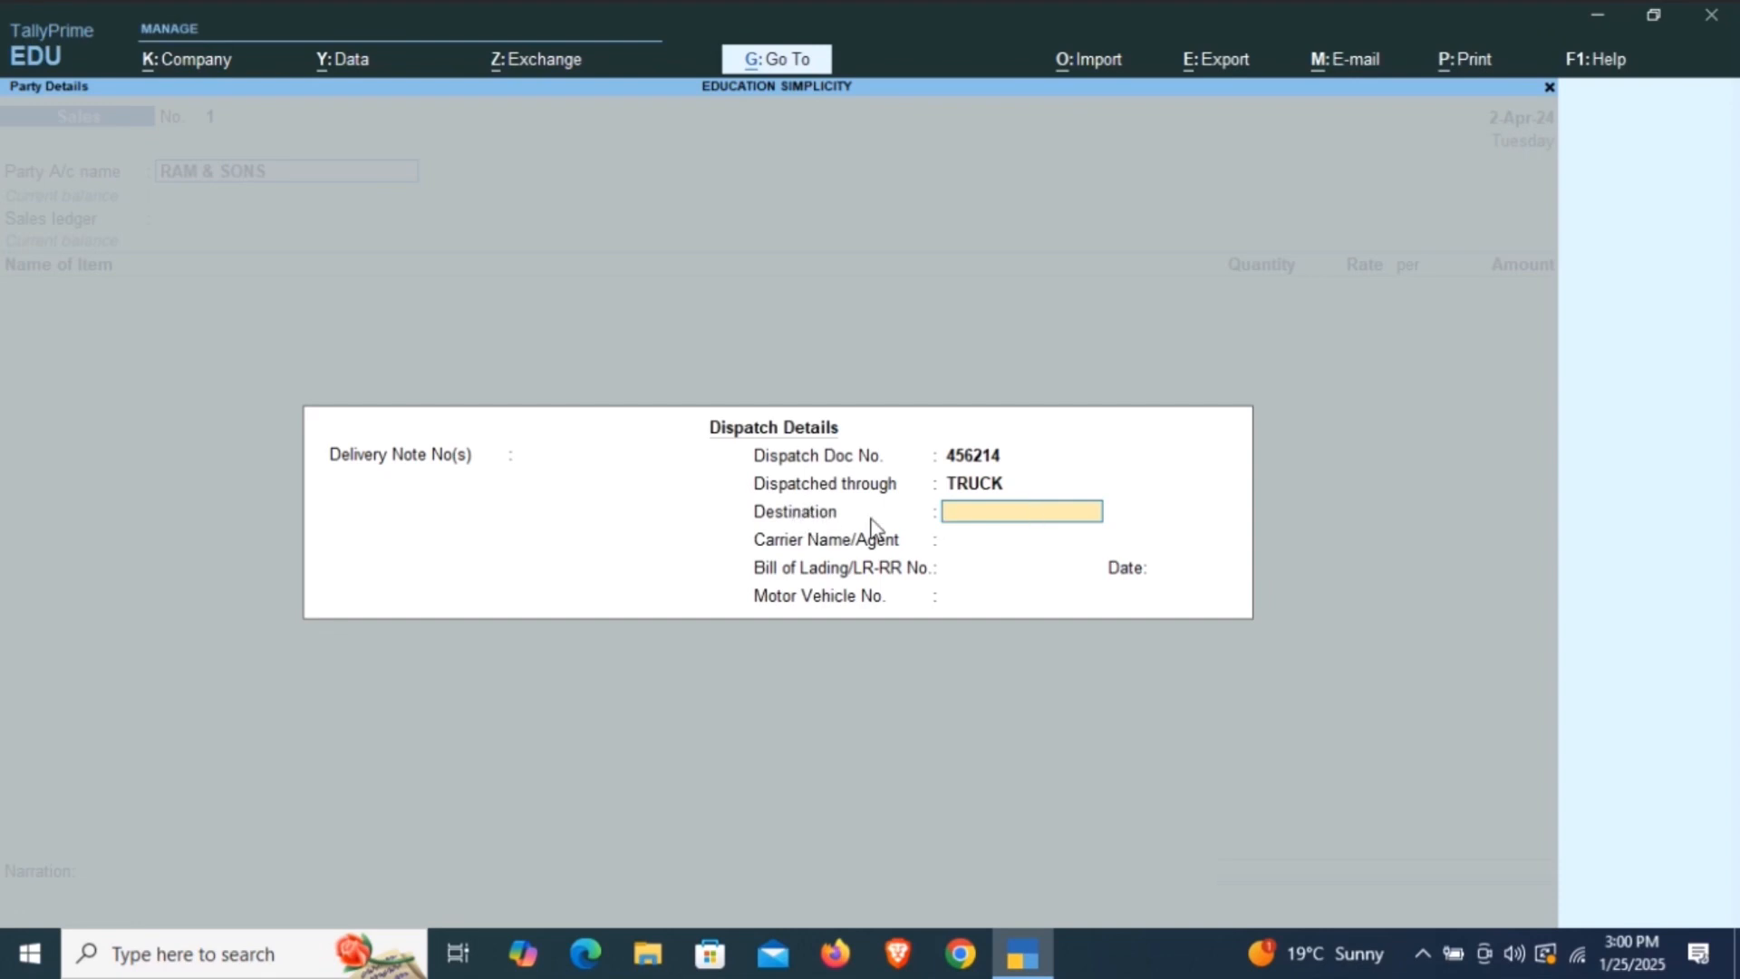
# Set the dispatch destination to BILASPUR and the carrier name to VRL LOGISTICS.
pyautogui.write('BILASPUR')
pyautogui.press('Return')
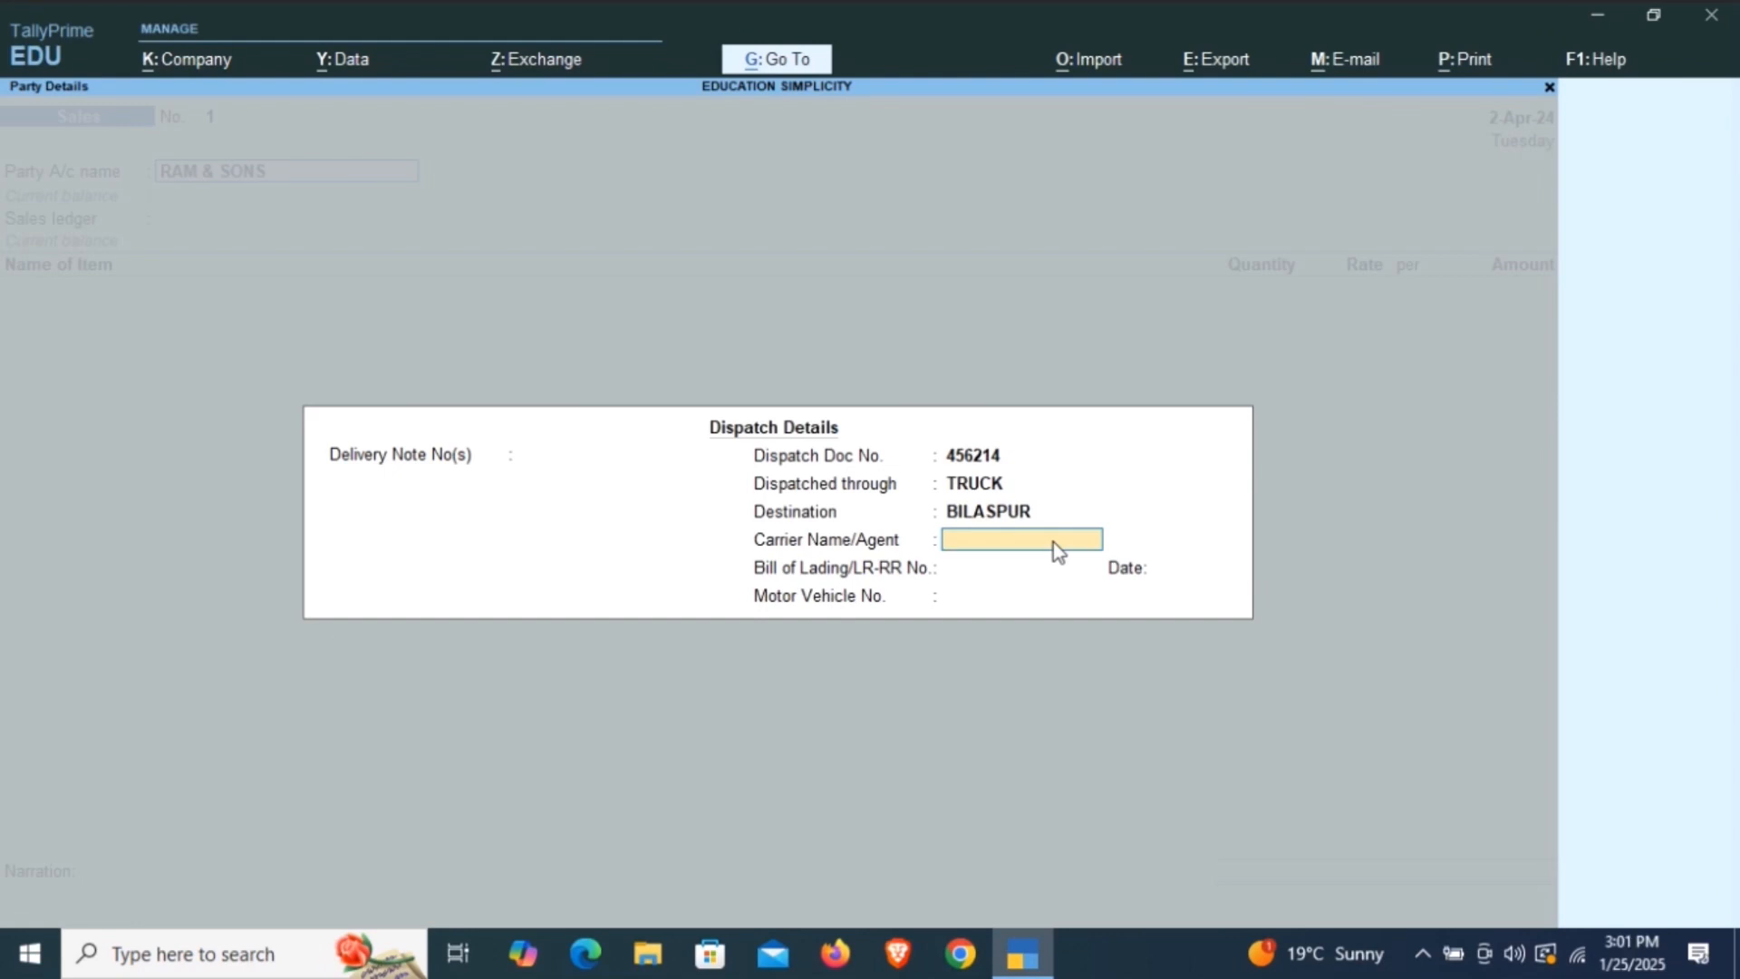
pyautogui.write('VRL LOGISTICS')
pyautogui.press('Return')
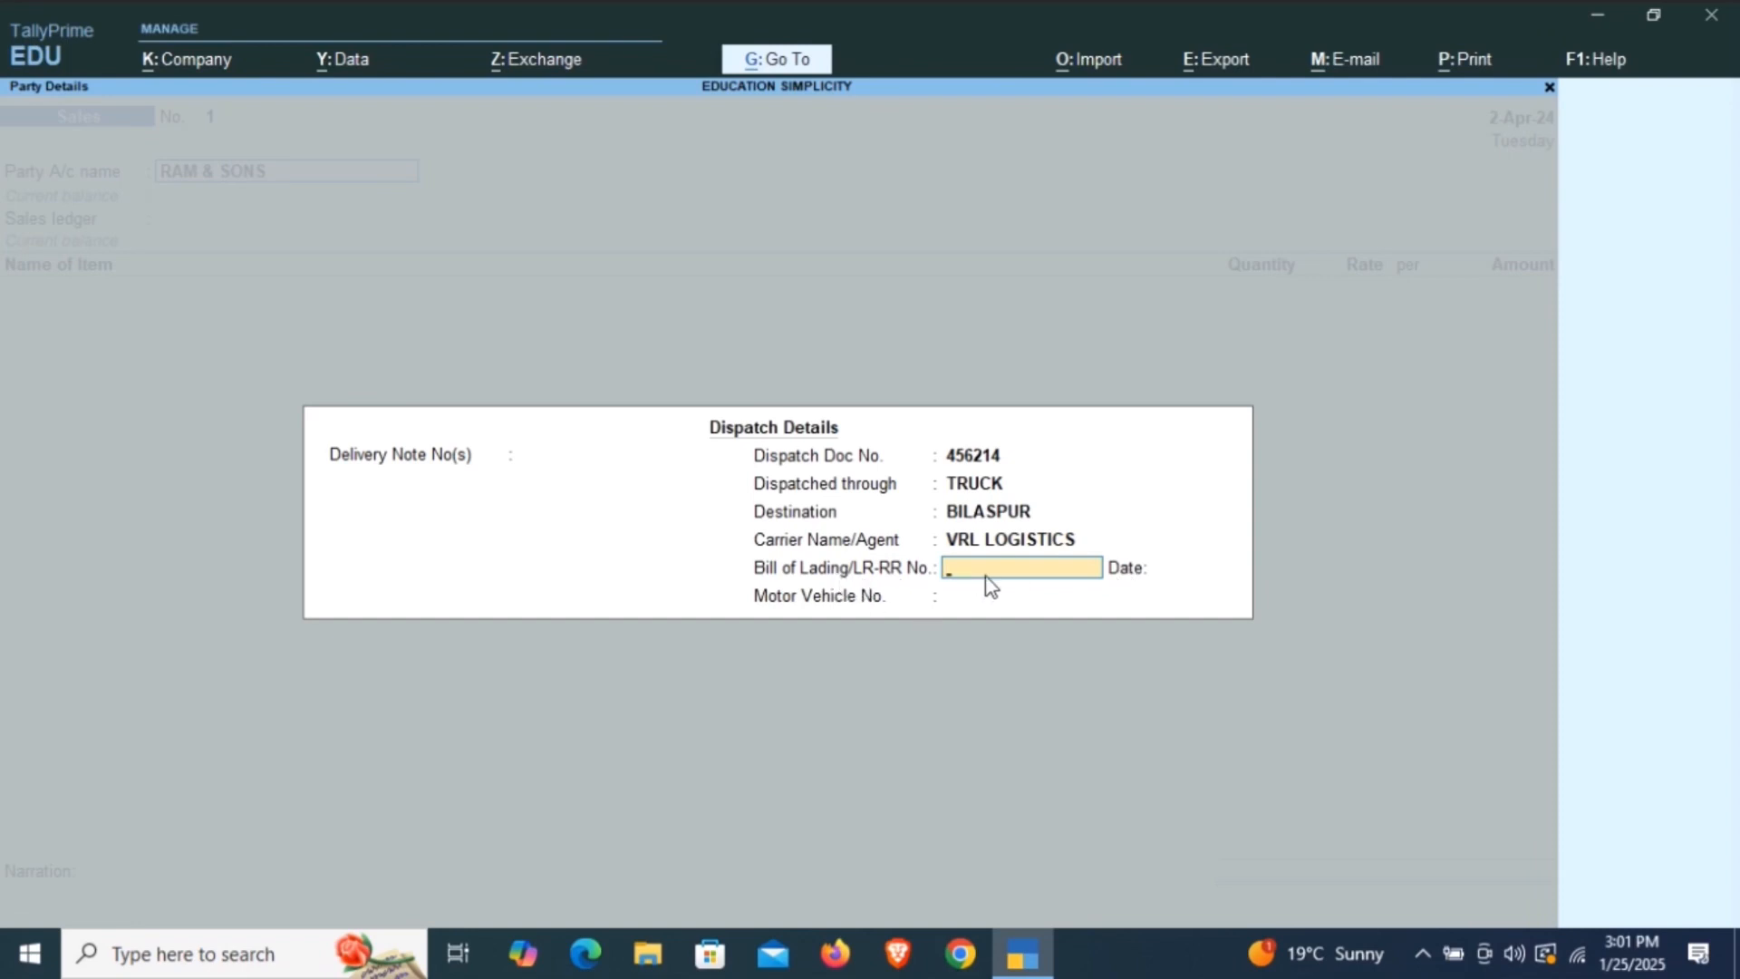
# Enter 321456 as the bill of lading number, leave its date empty, and set the motor vehicle number to HR58C-8522.
pyautogui.write('321456')
pyautogui.press('Return')
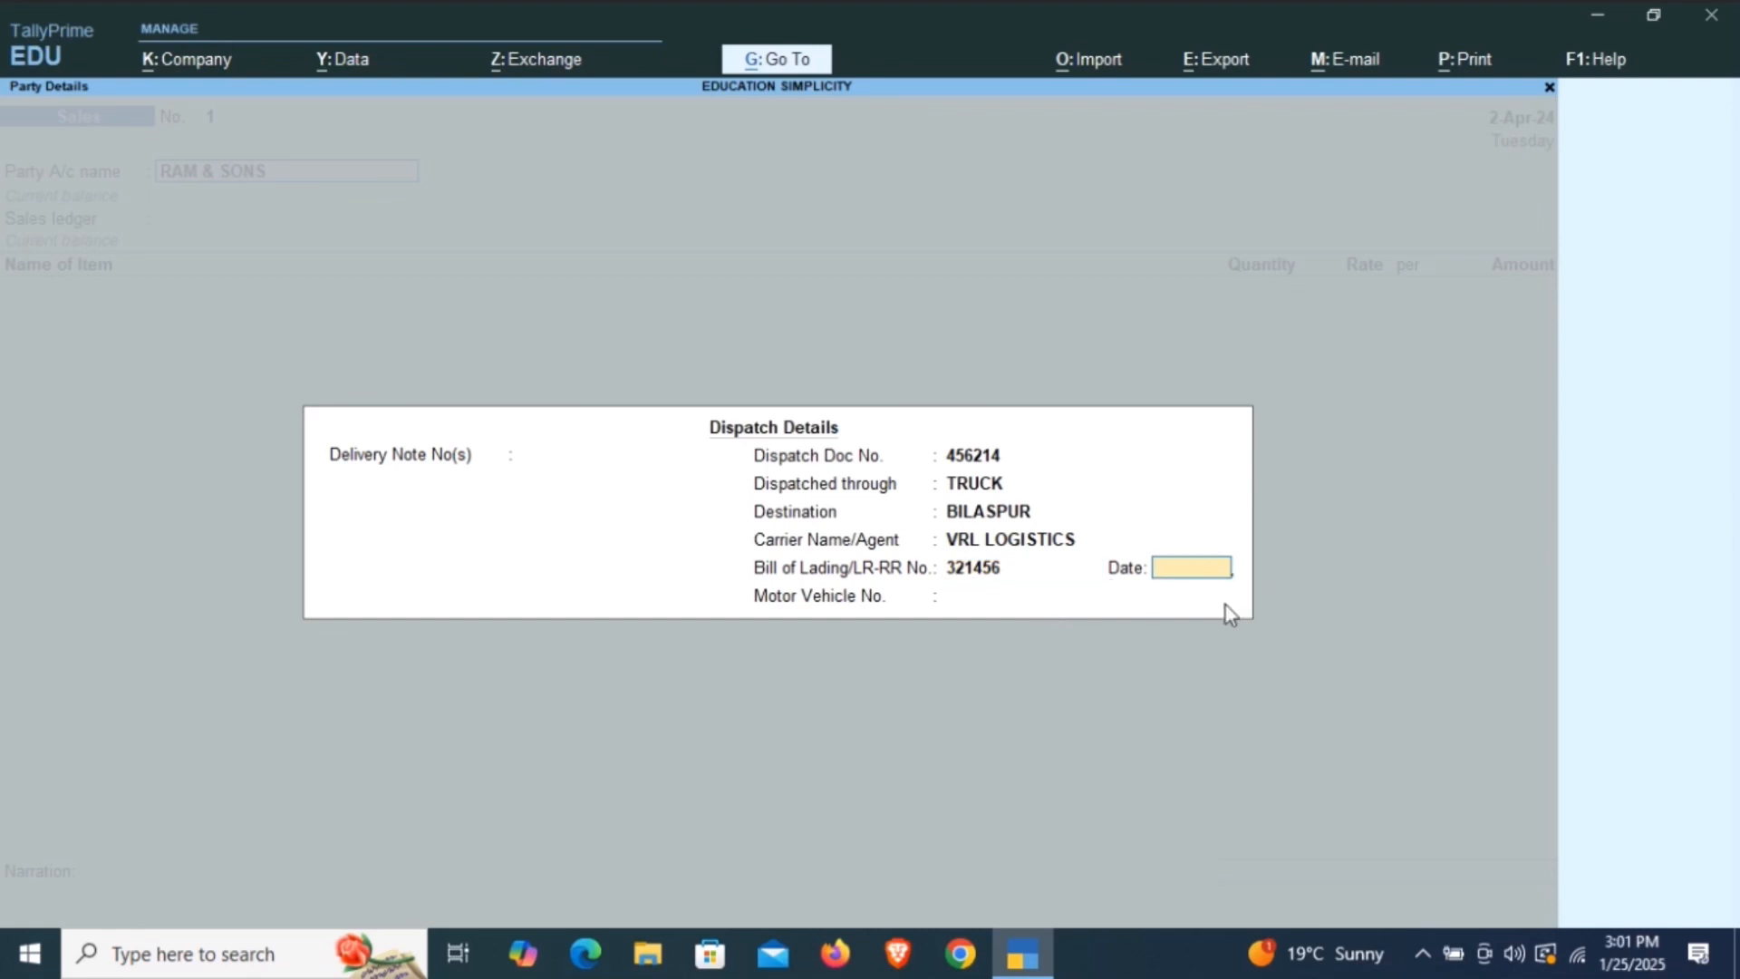
pyautogui.press('Return')
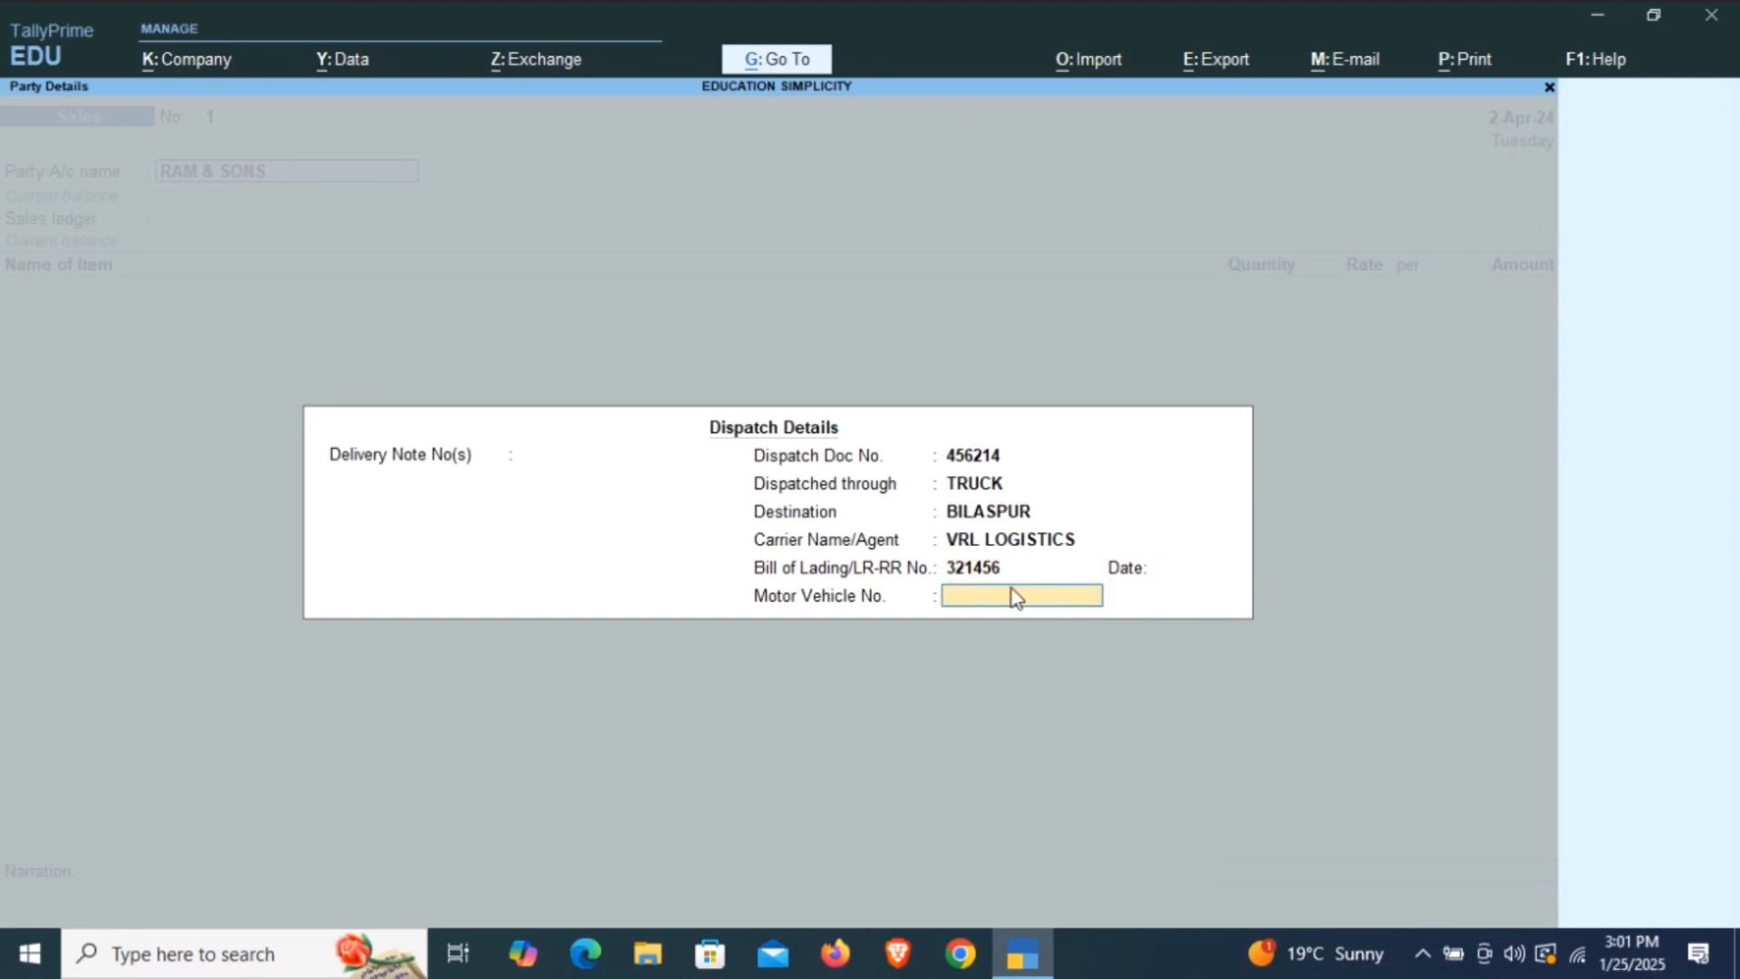
pyautogui.write('HR58C-8522')
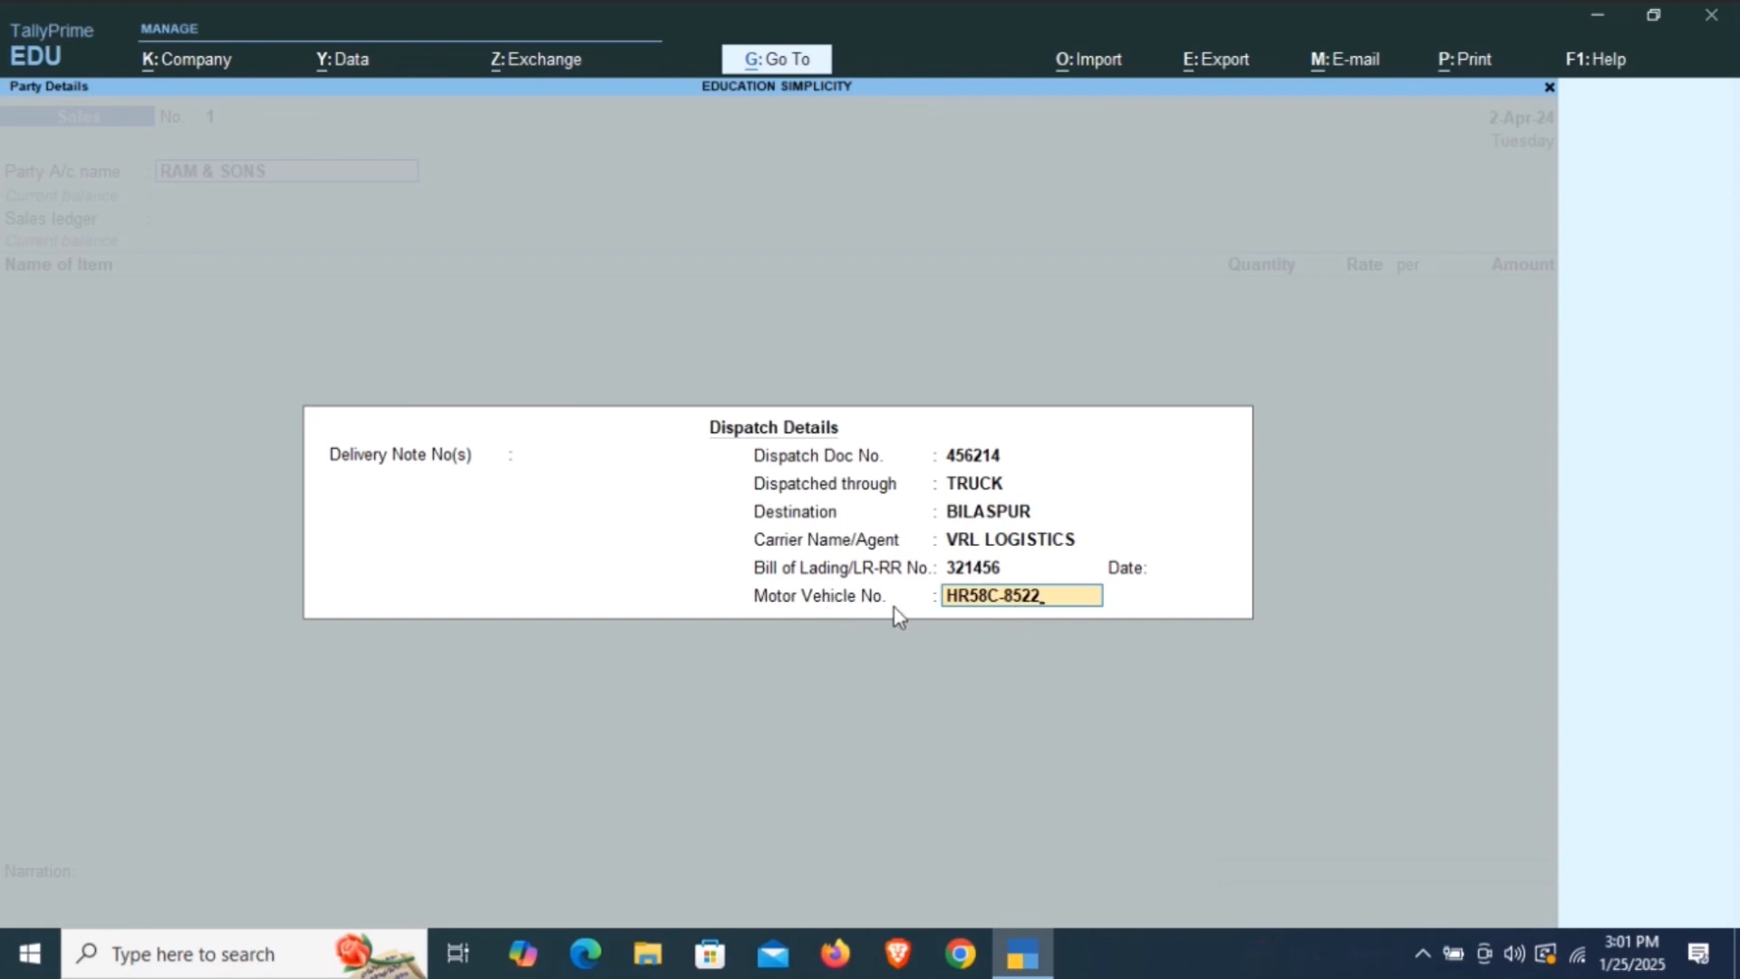
pyautogui.press('Return')
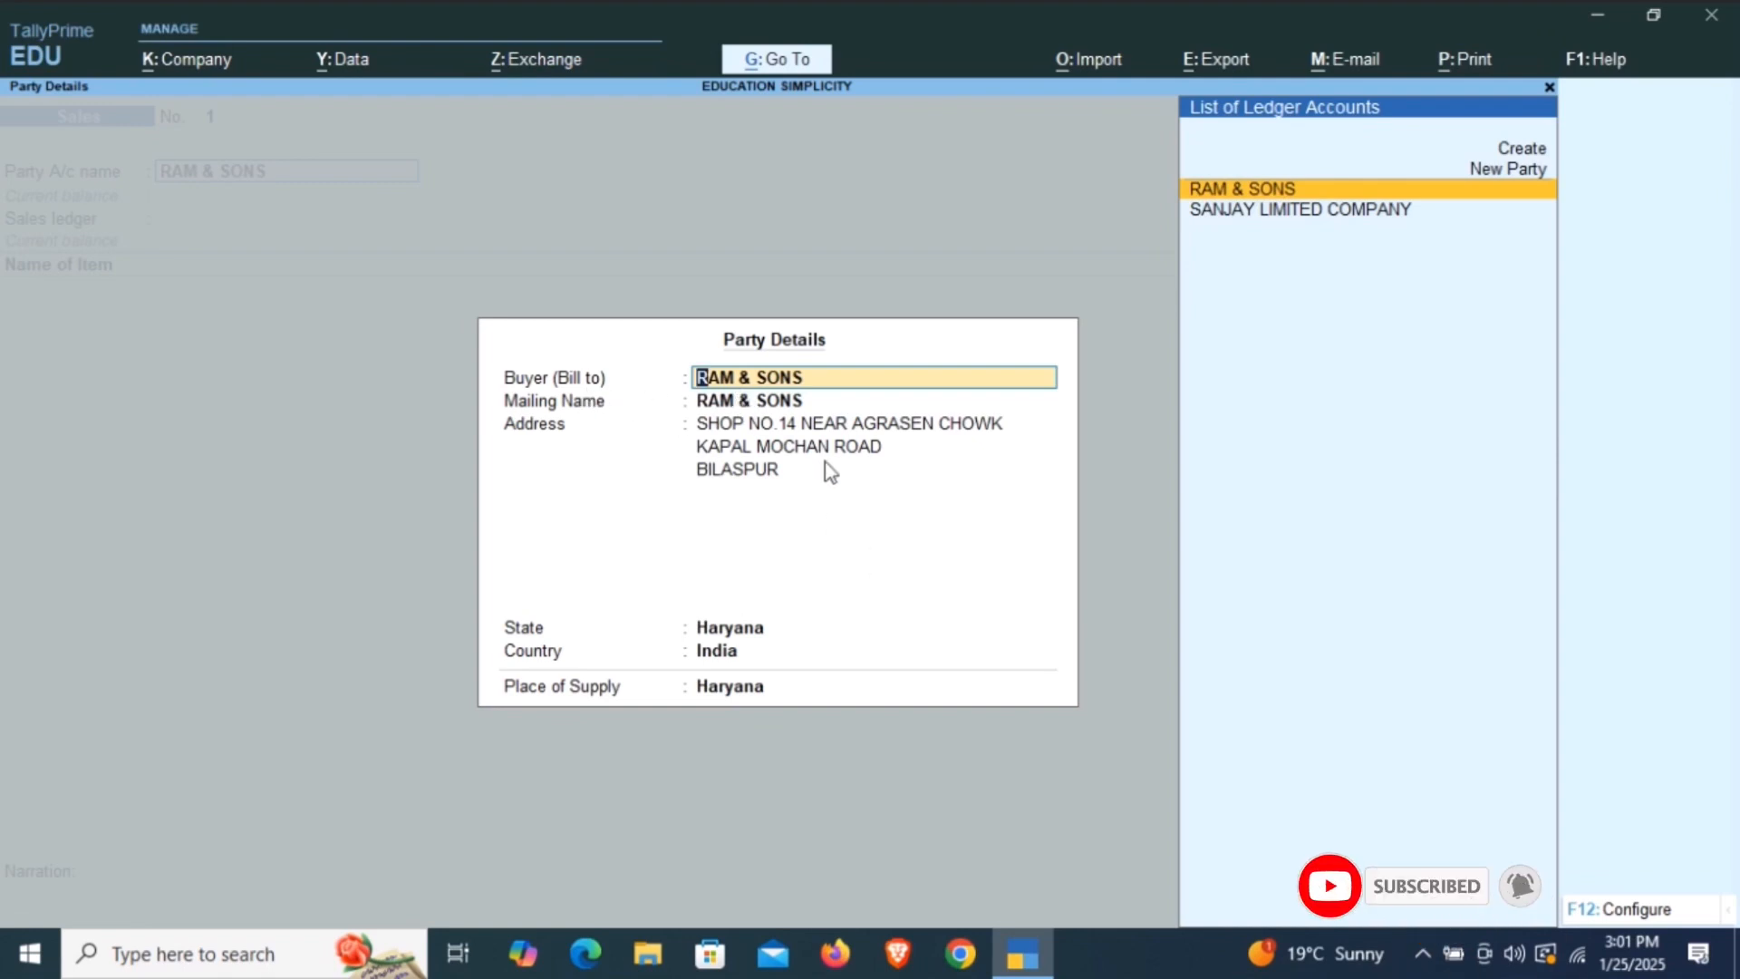
# Accept the prefilled RAM & SONS buyer details, keeping the mailing name, address, state and Haryana as place of supply.
pyautogui.press('Return')
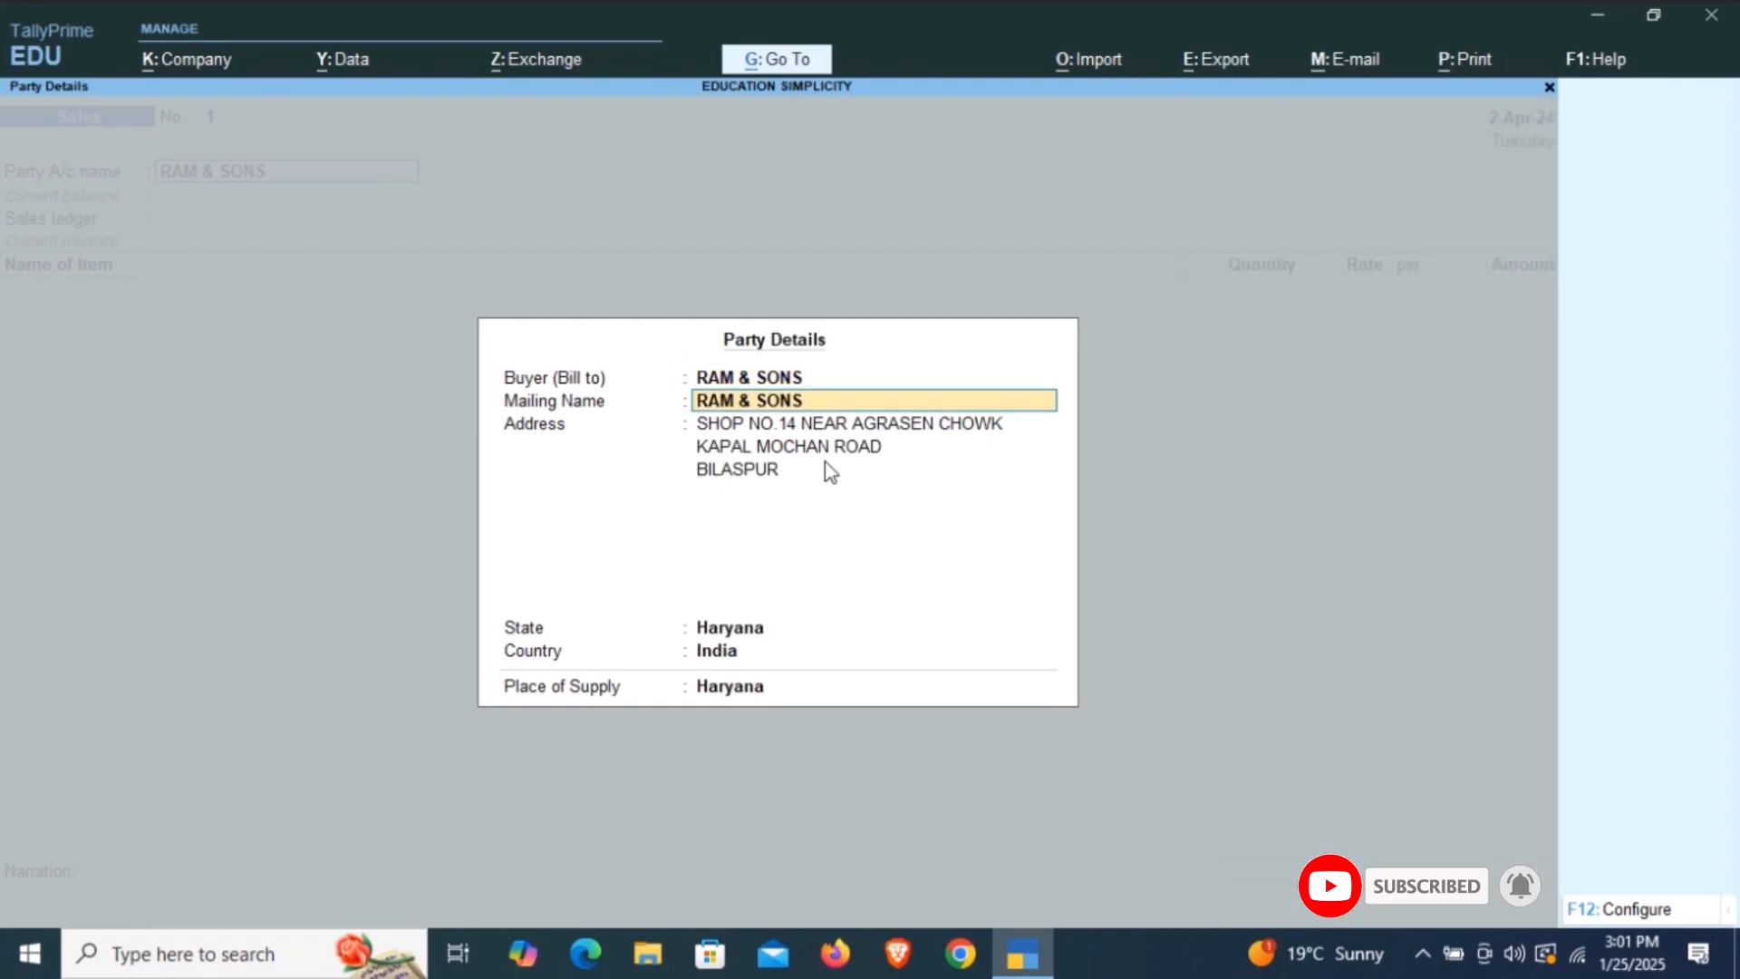
pyautogui.press('Return')
pyautogui.press('Return')
pyautogui.press('Return')
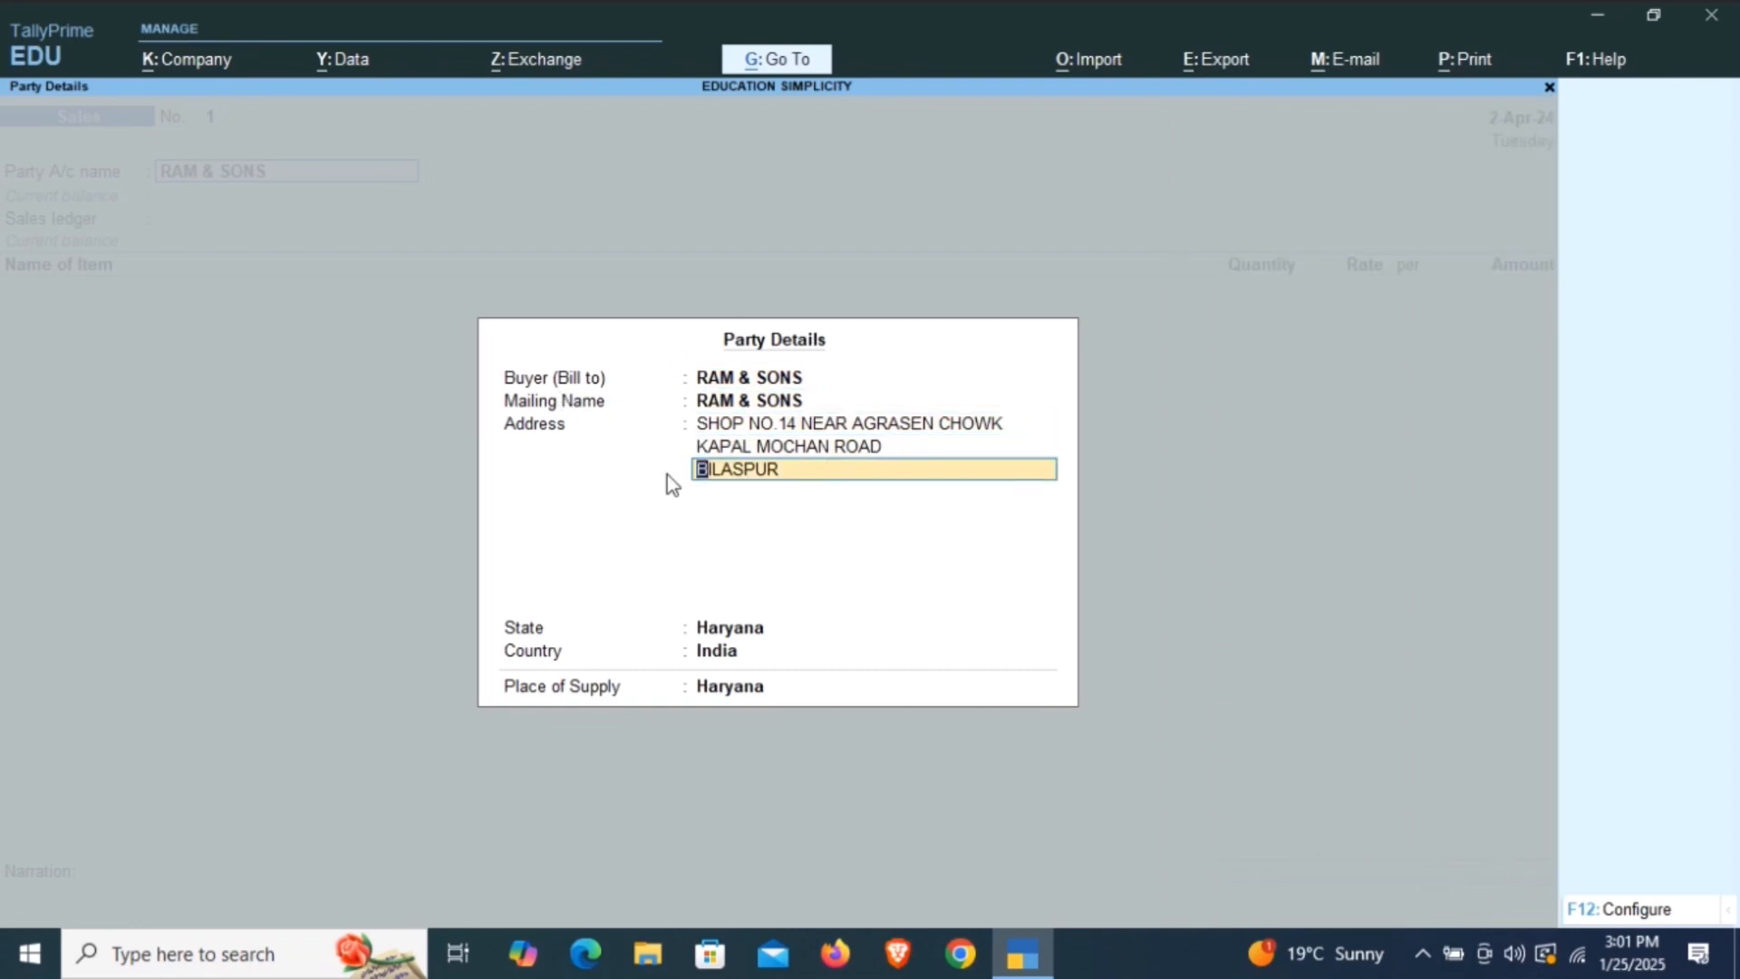
pyautogui.press('Return')
pyautogui.press('Return')
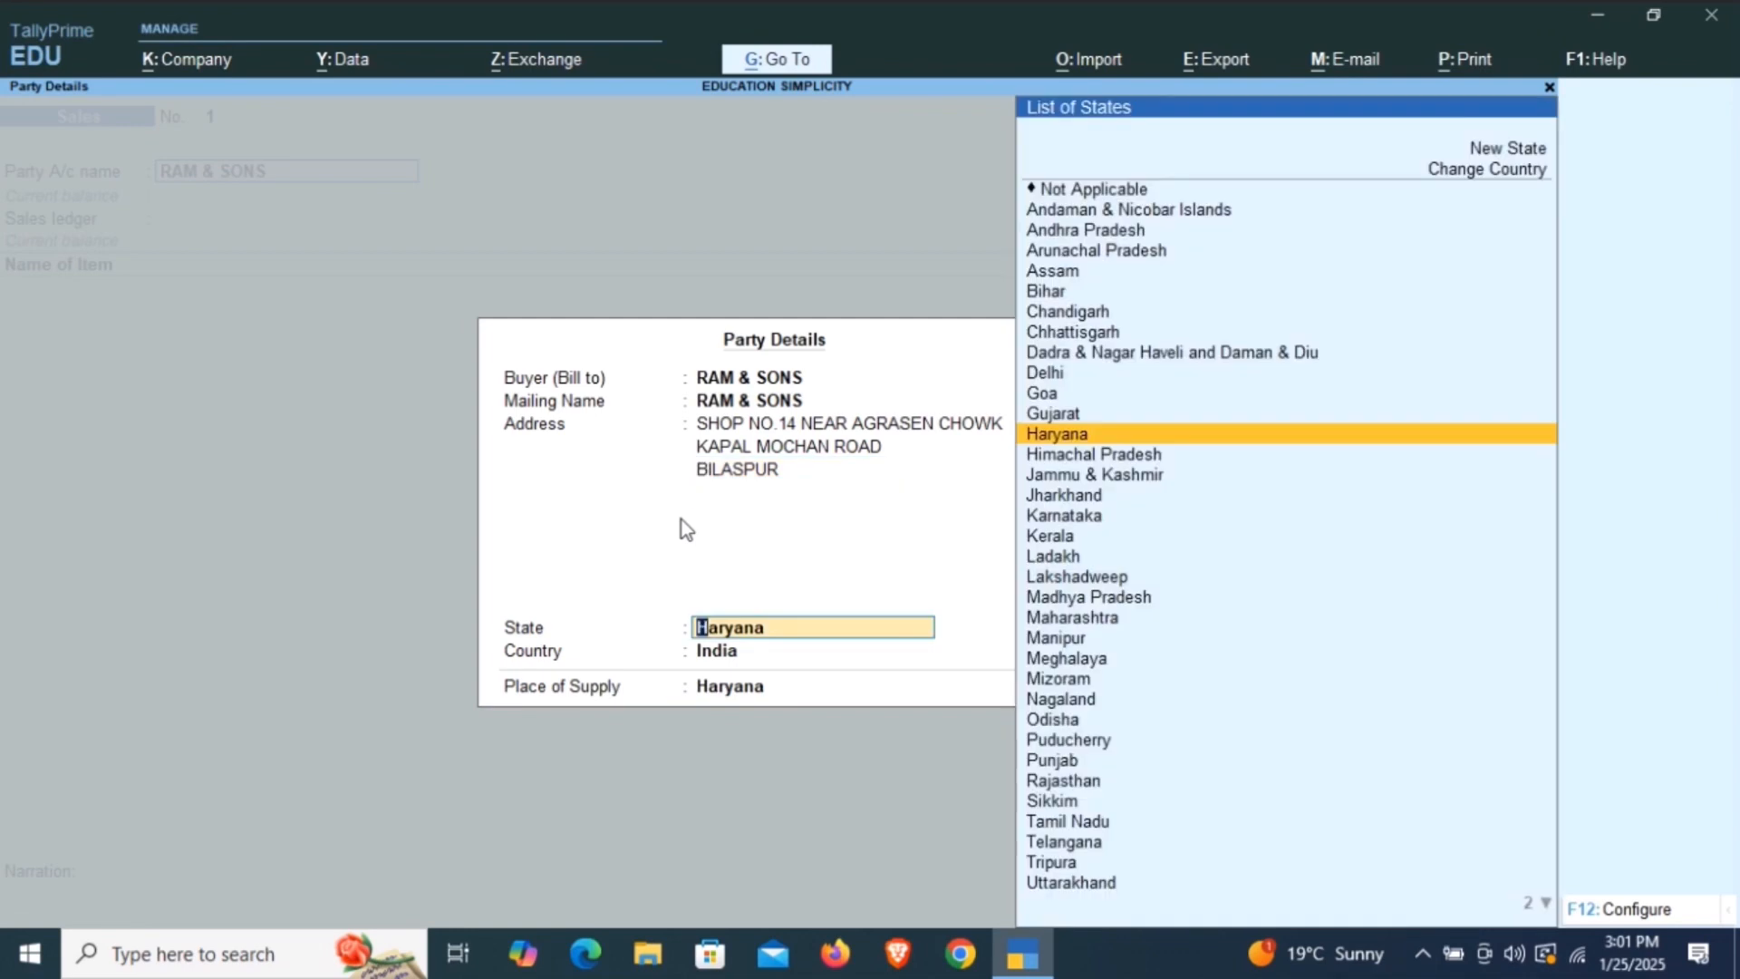
pyautogui.press('Return')
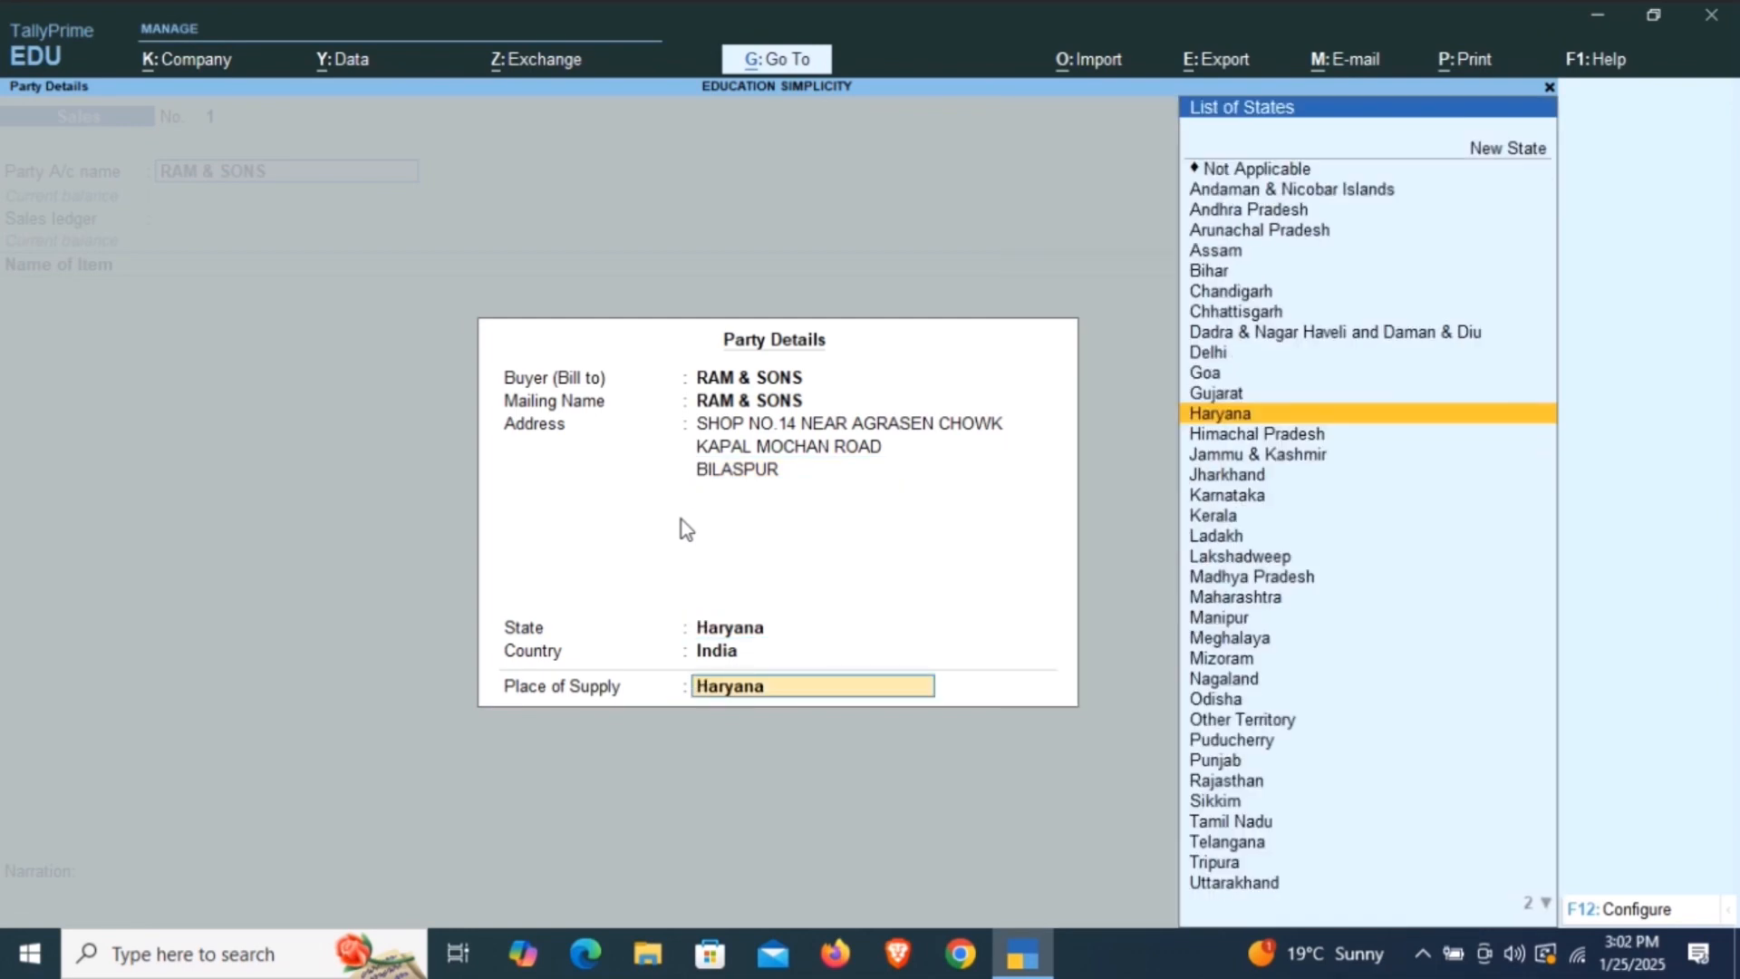
pyautogui.press('Return')
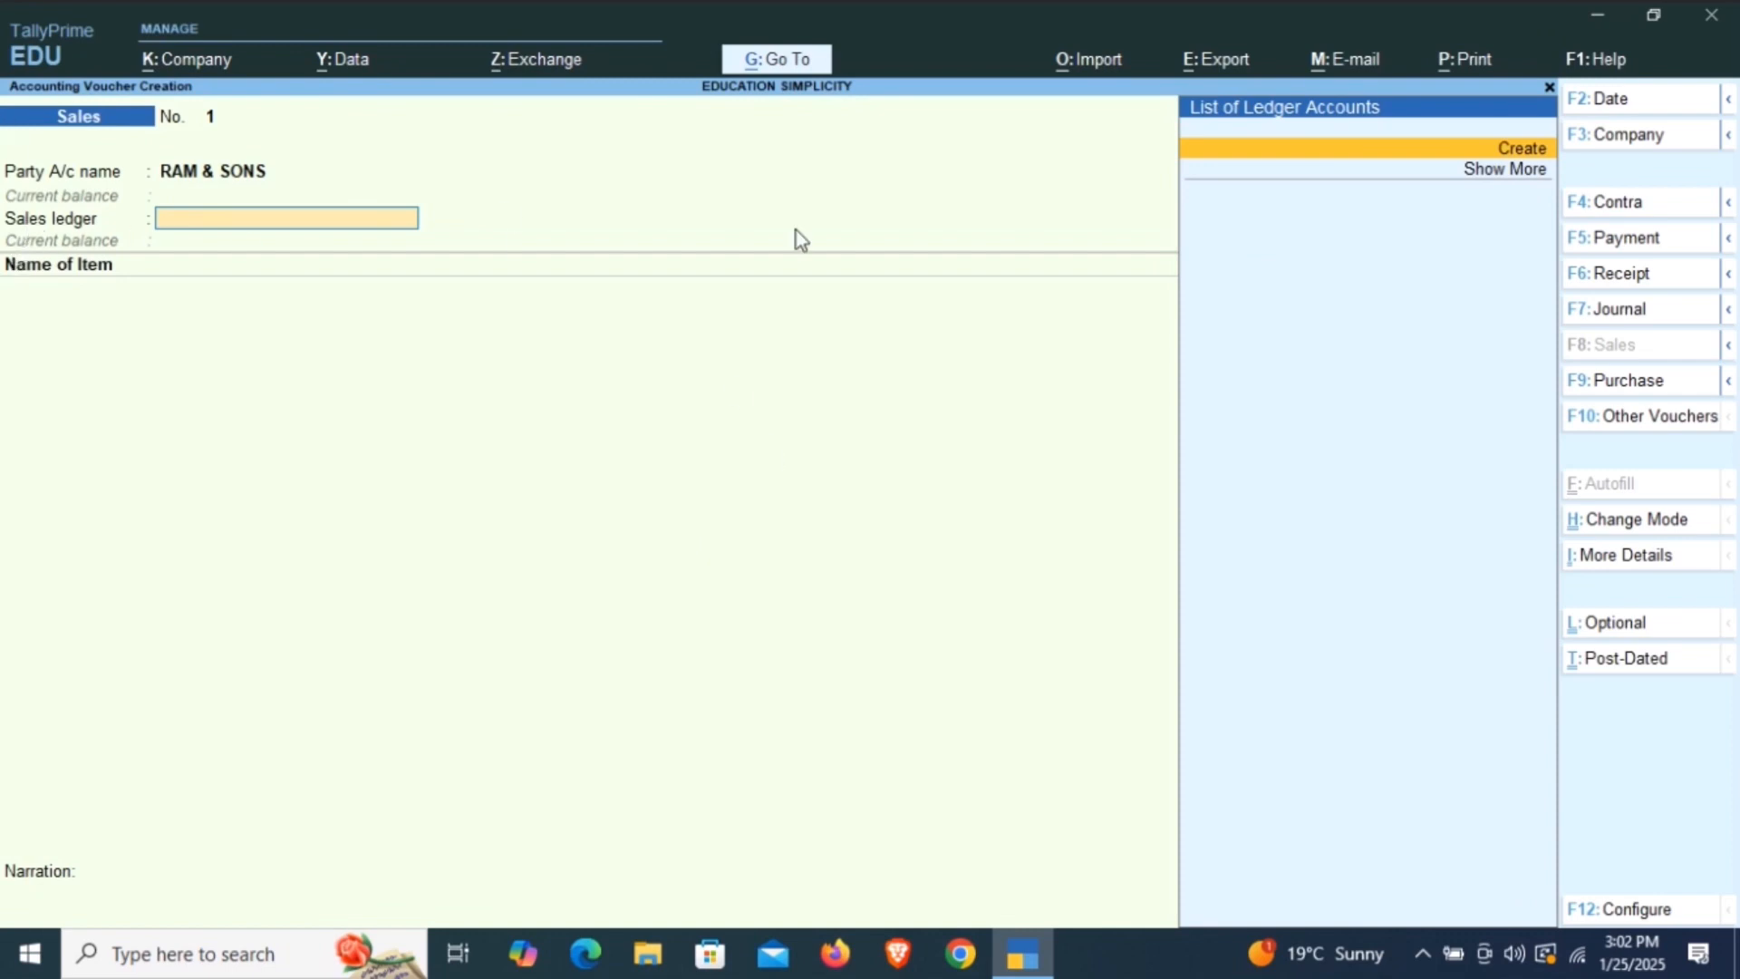
# Create a new sales ledger named SALE without an alias, under the Sales Accounts group.
pyautogui.click(1532, 159)
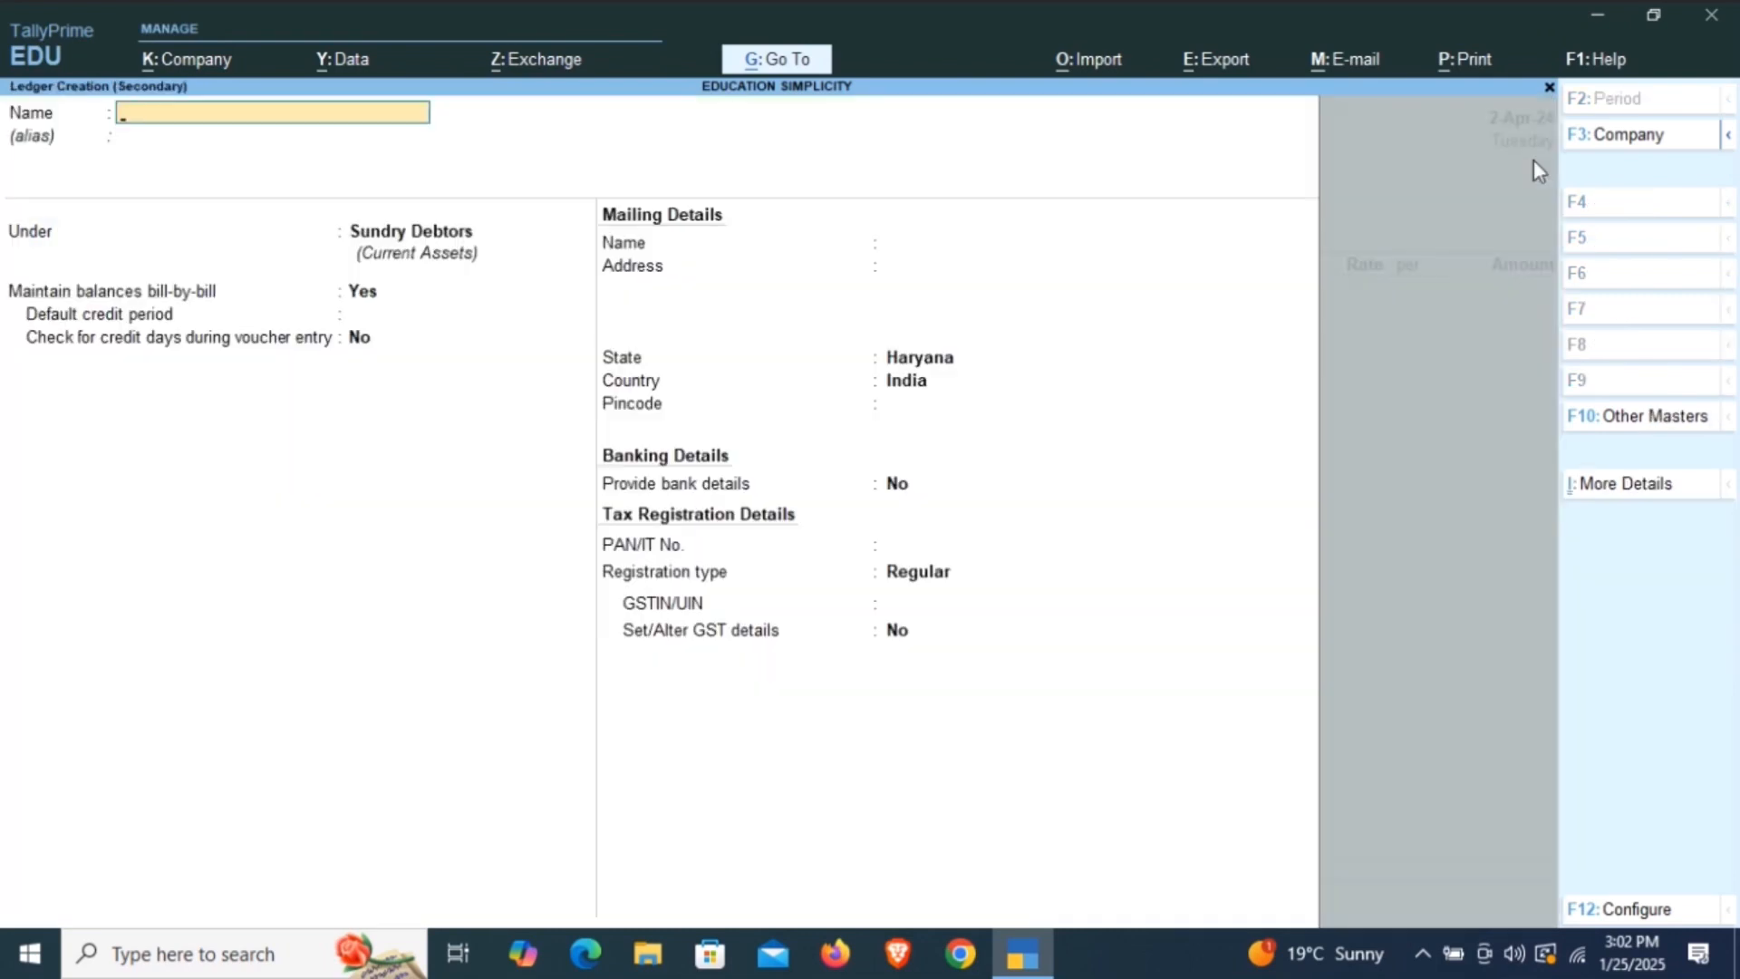
pyautogui.write('SALE')
pyautogui.press('Return')
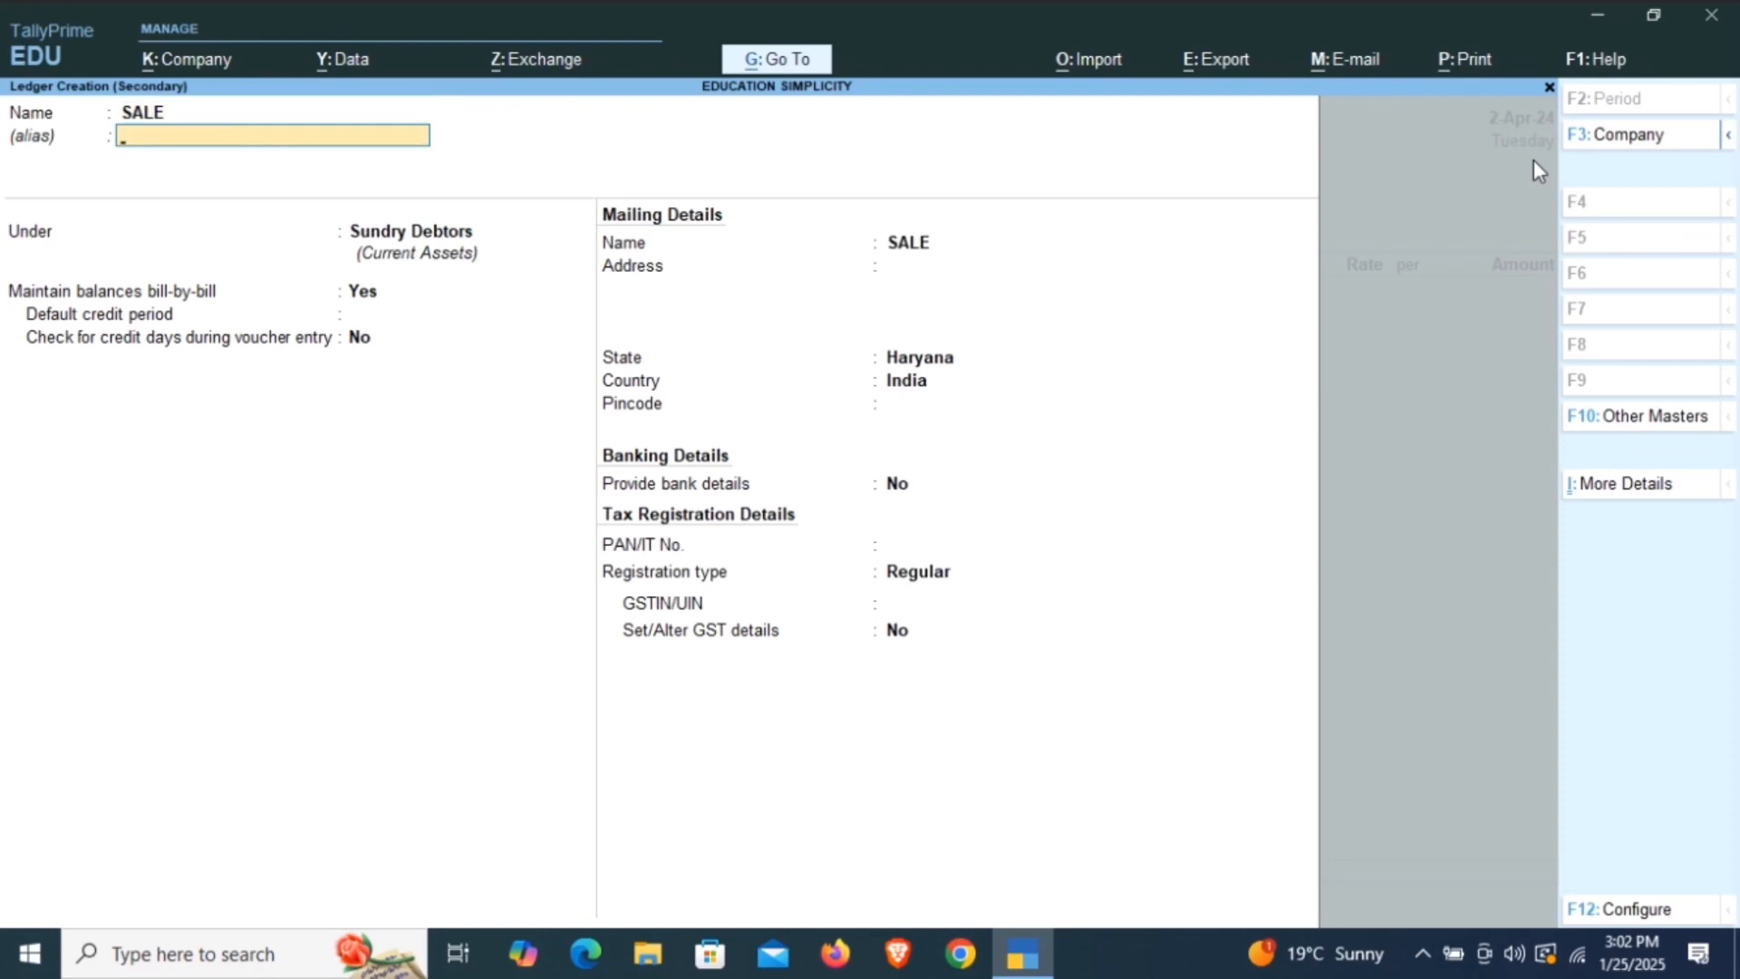
pyautogui.press('Return')
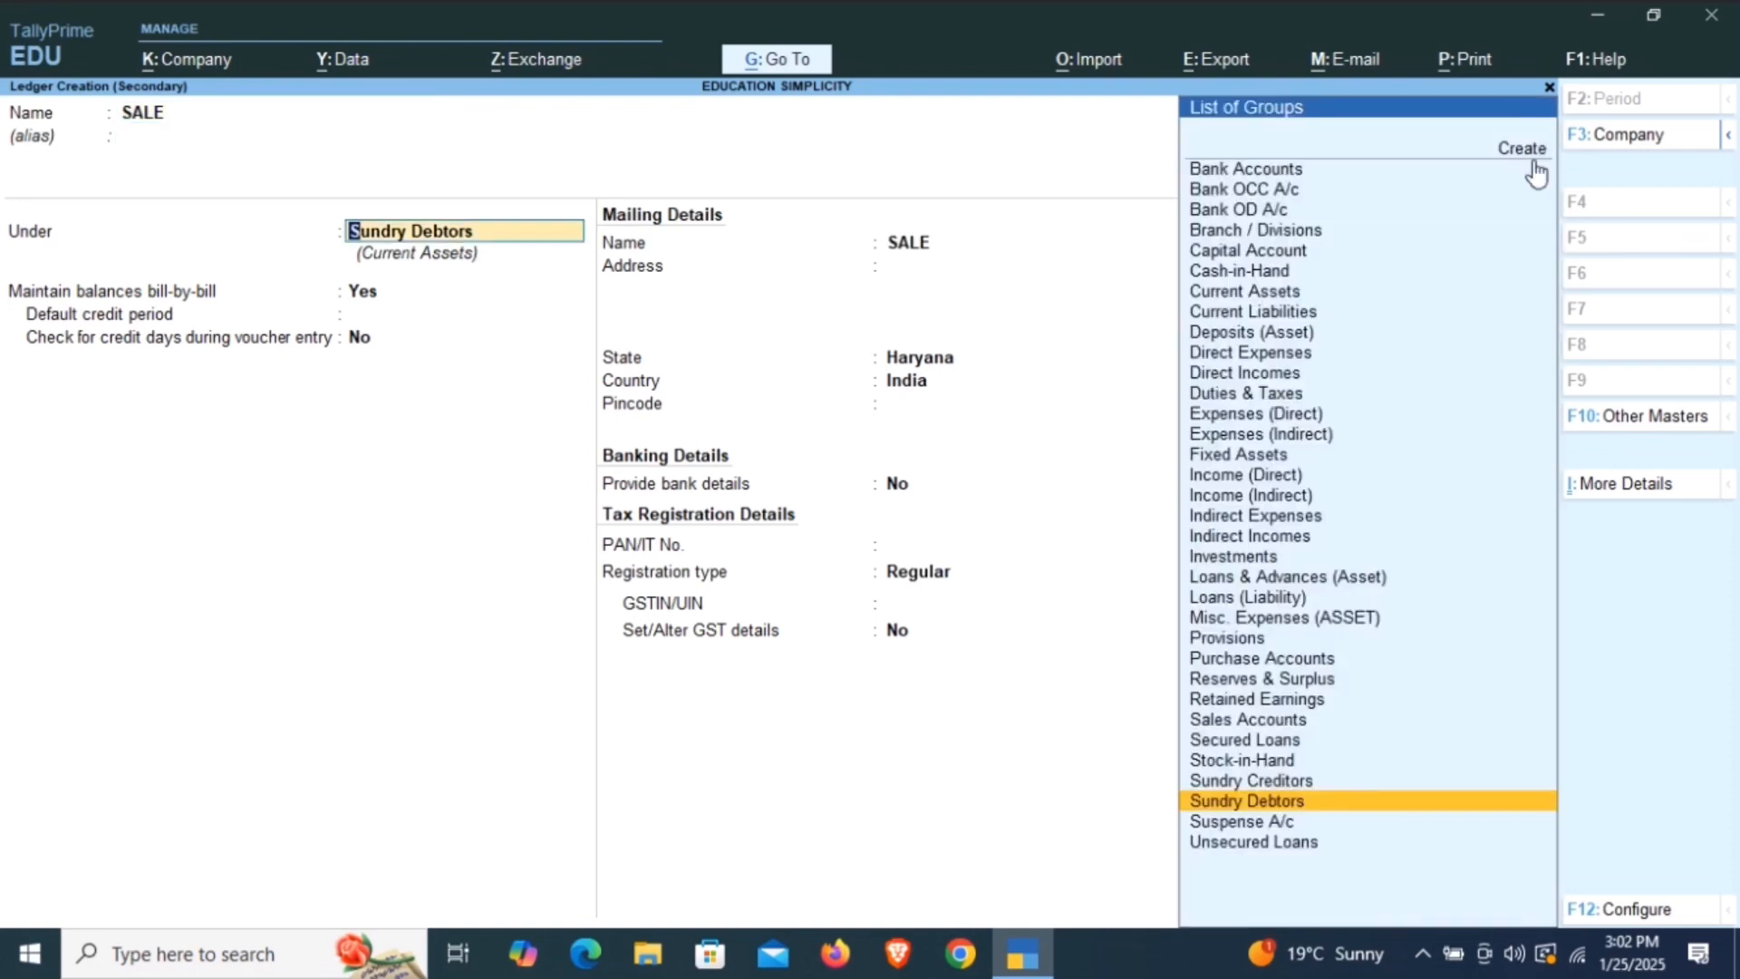
pyautogui.write('SALE')
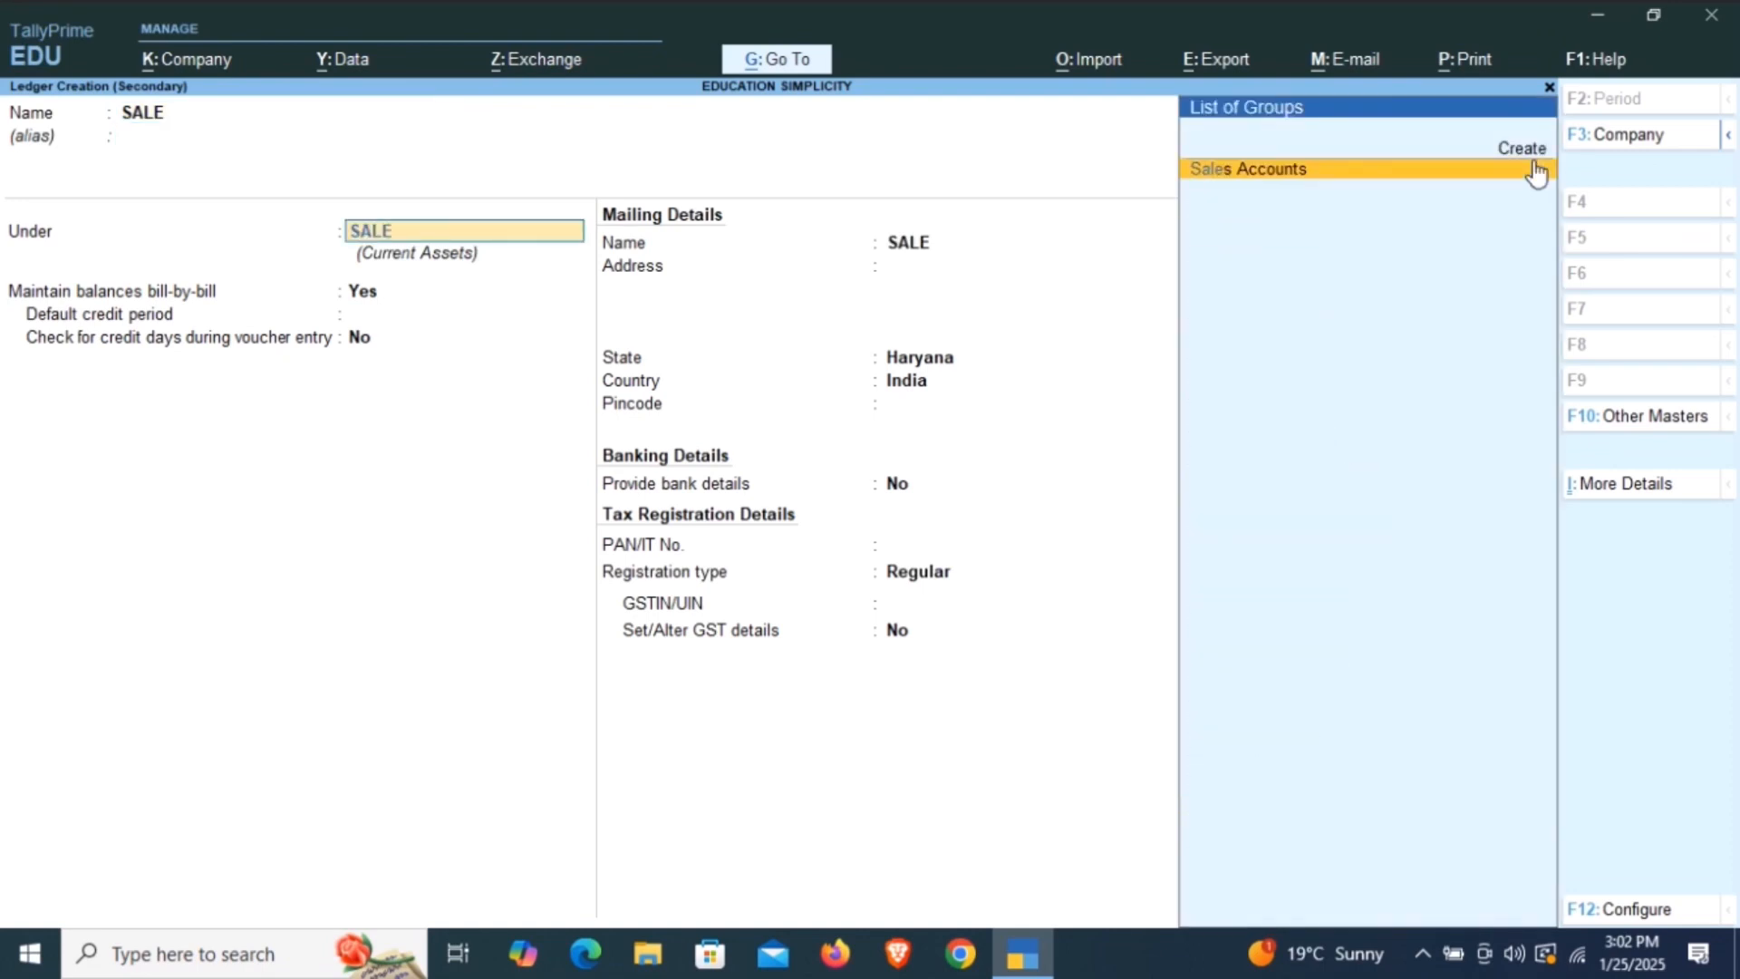
pyautogui.click(1375, 180)
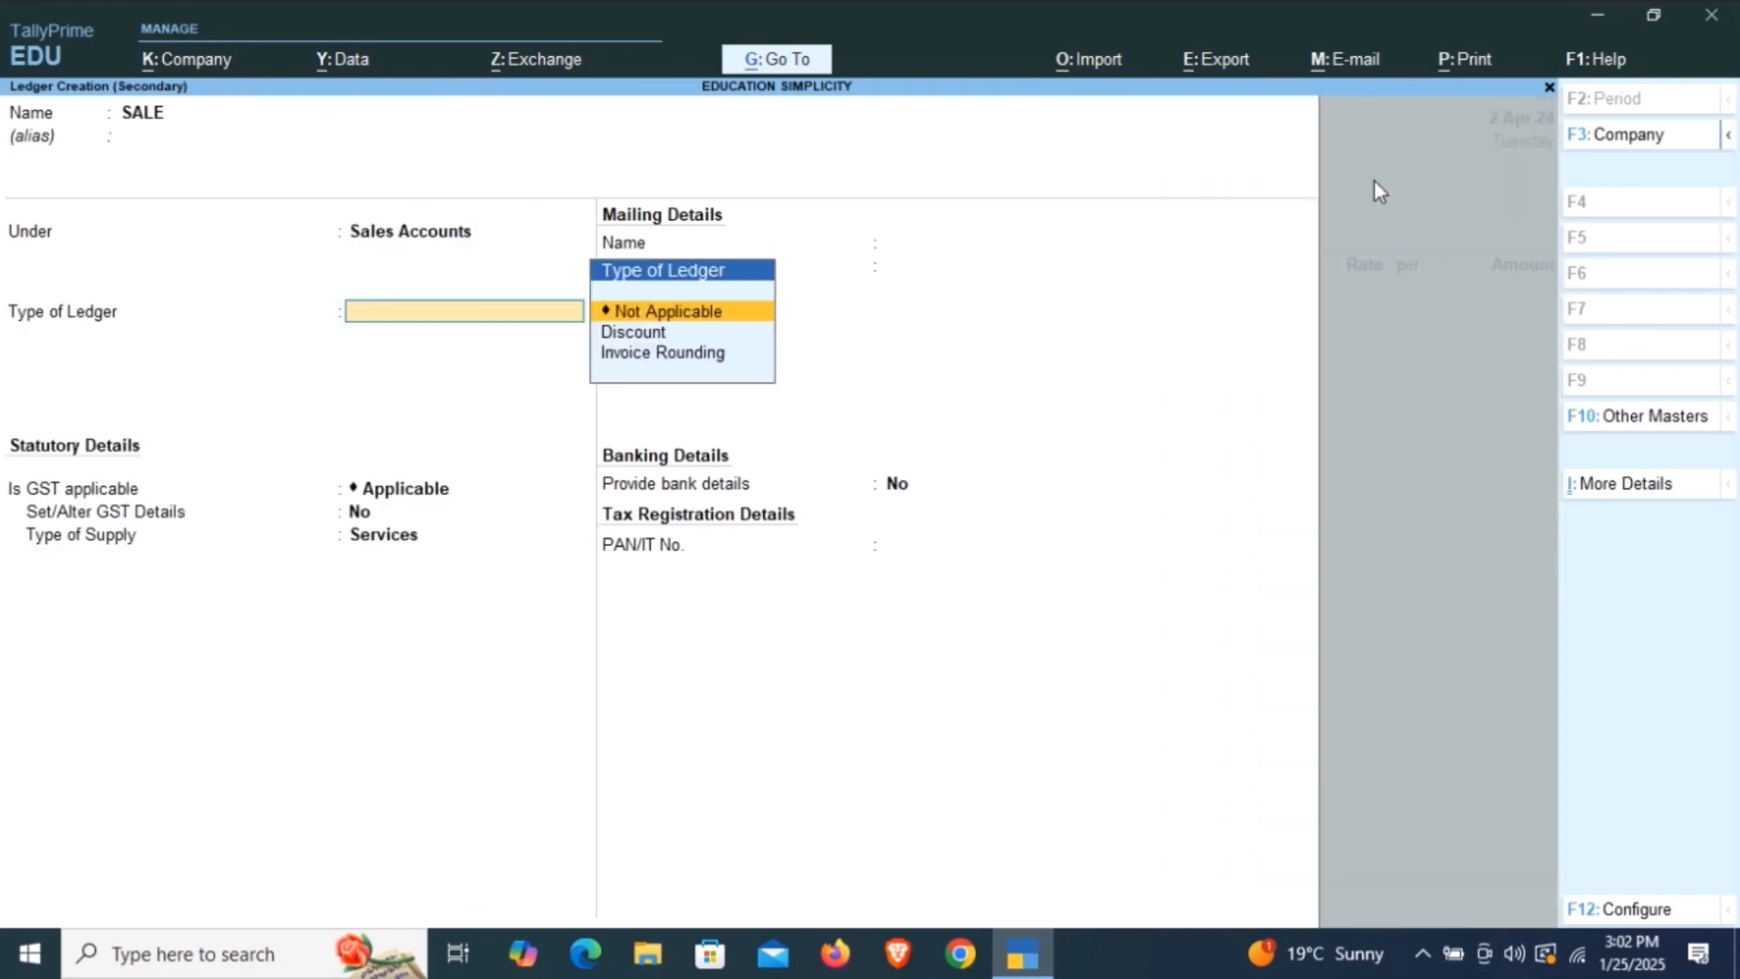
# Keep the ledger type Not Applicable and GST Applicable, set the type of supply to Goods, and save the SALE ledger.
pyautogui.press('Return')
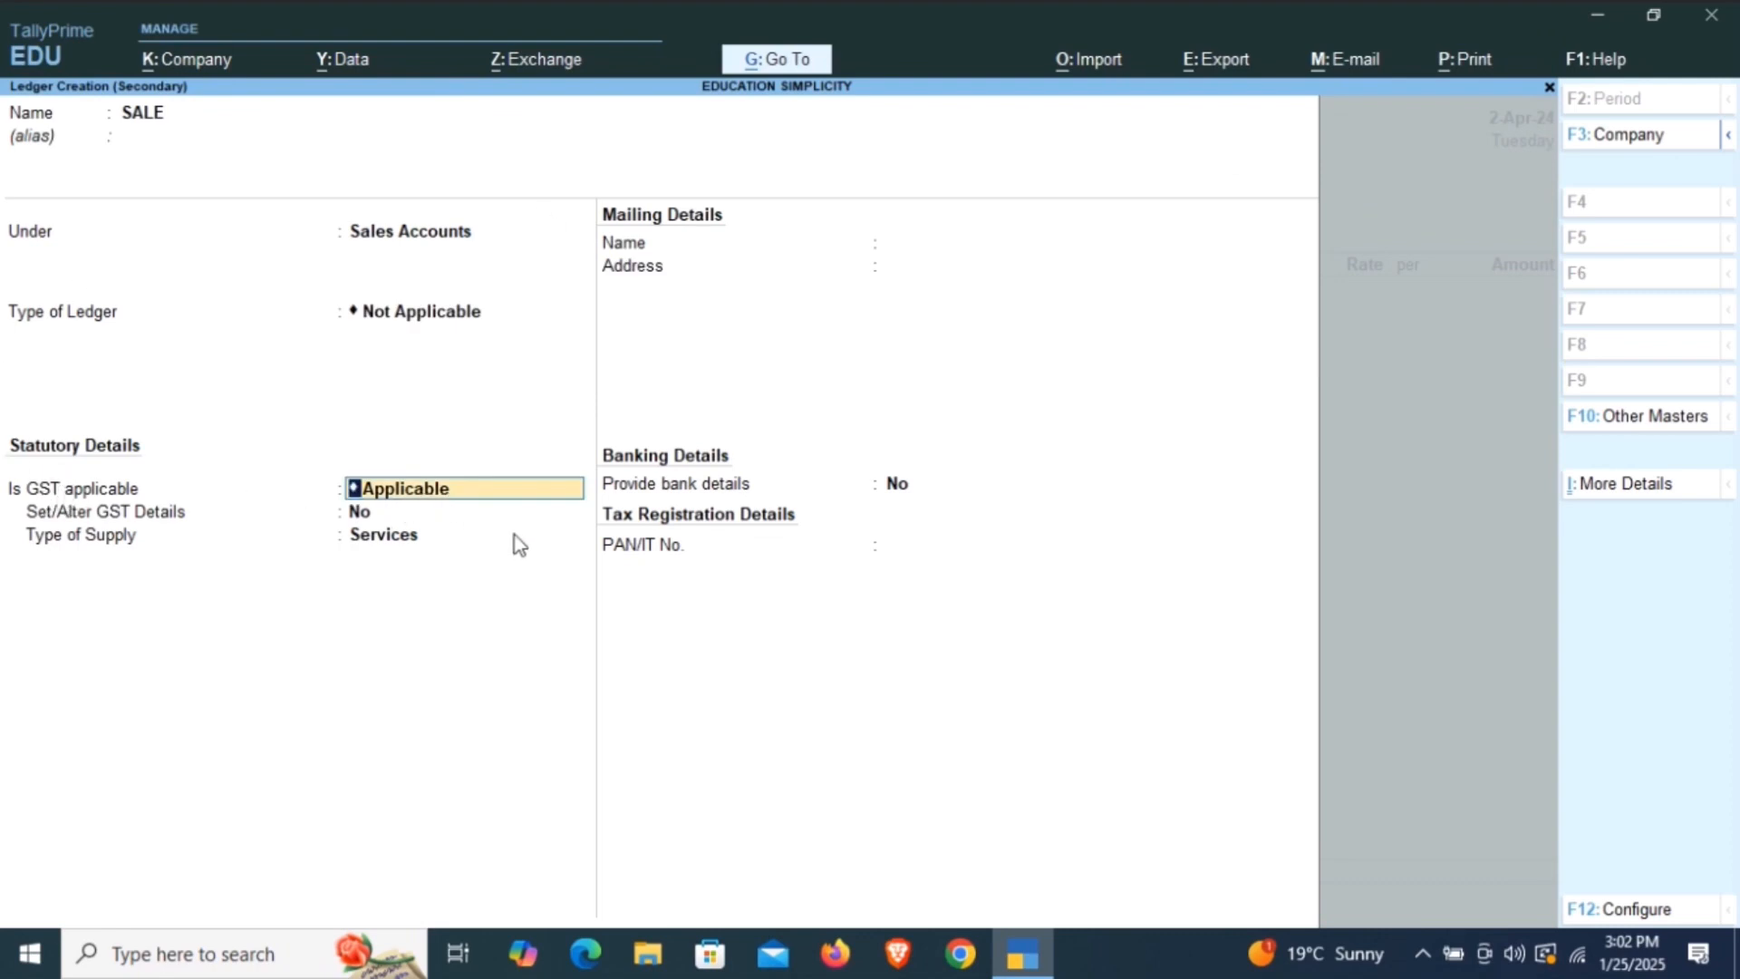
pyautogui.press('Return')
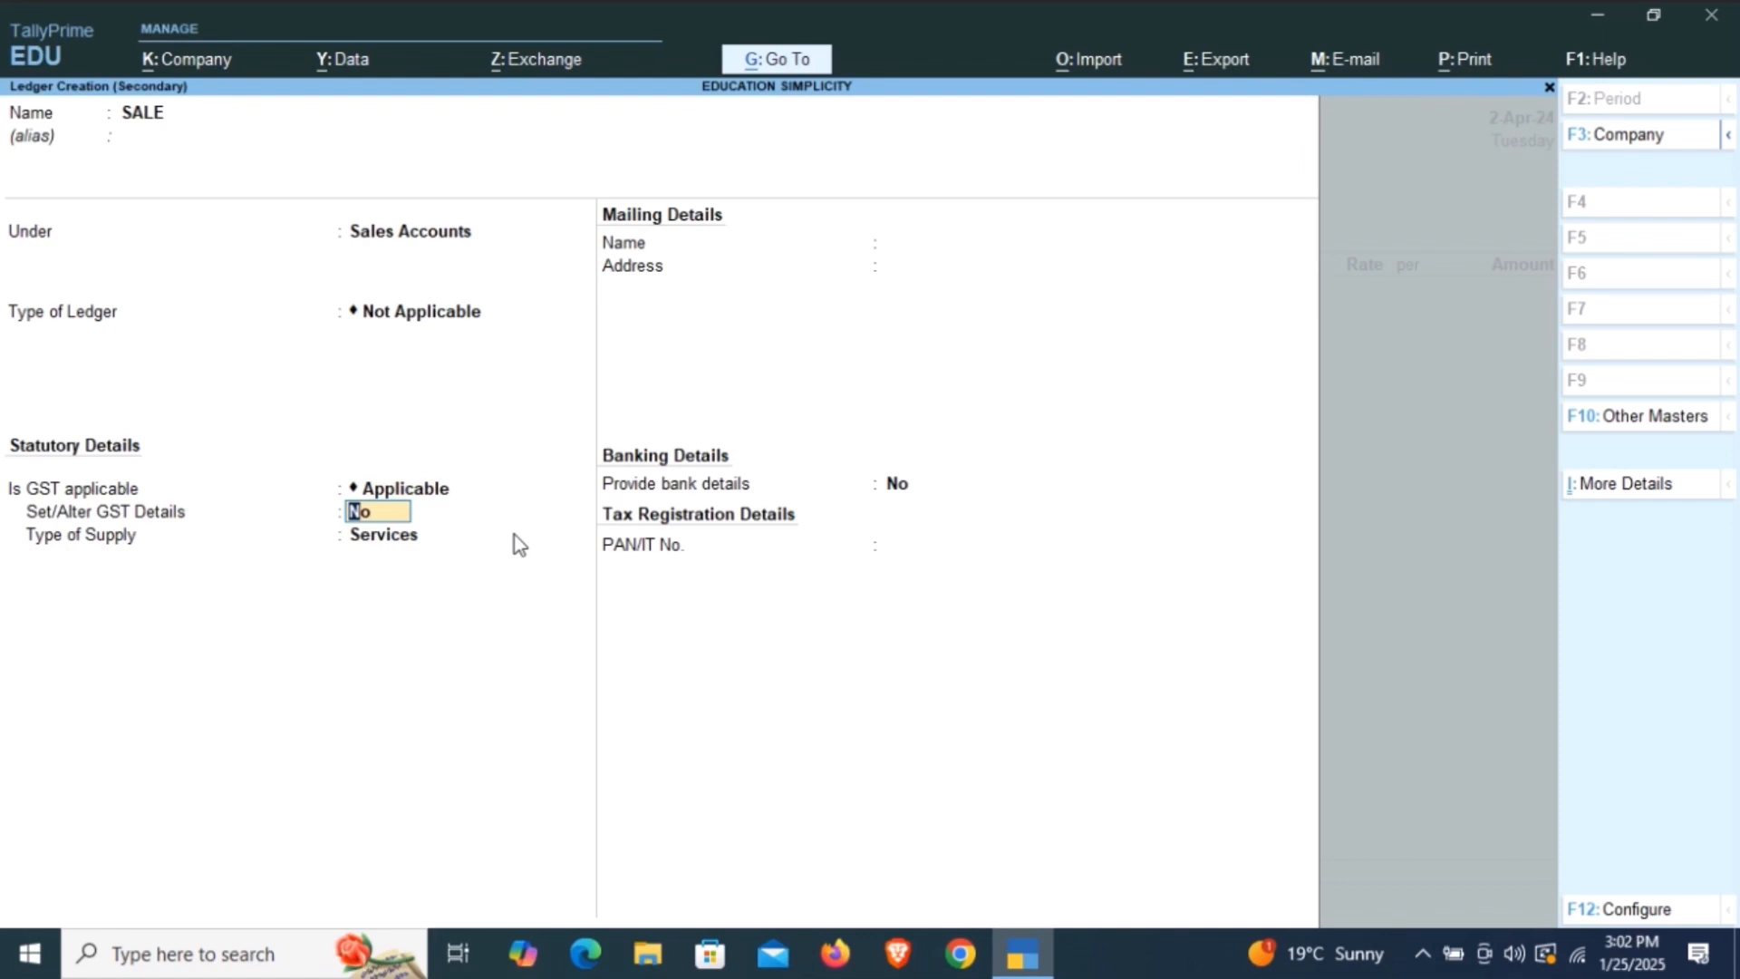
pyautogui.press('Return')
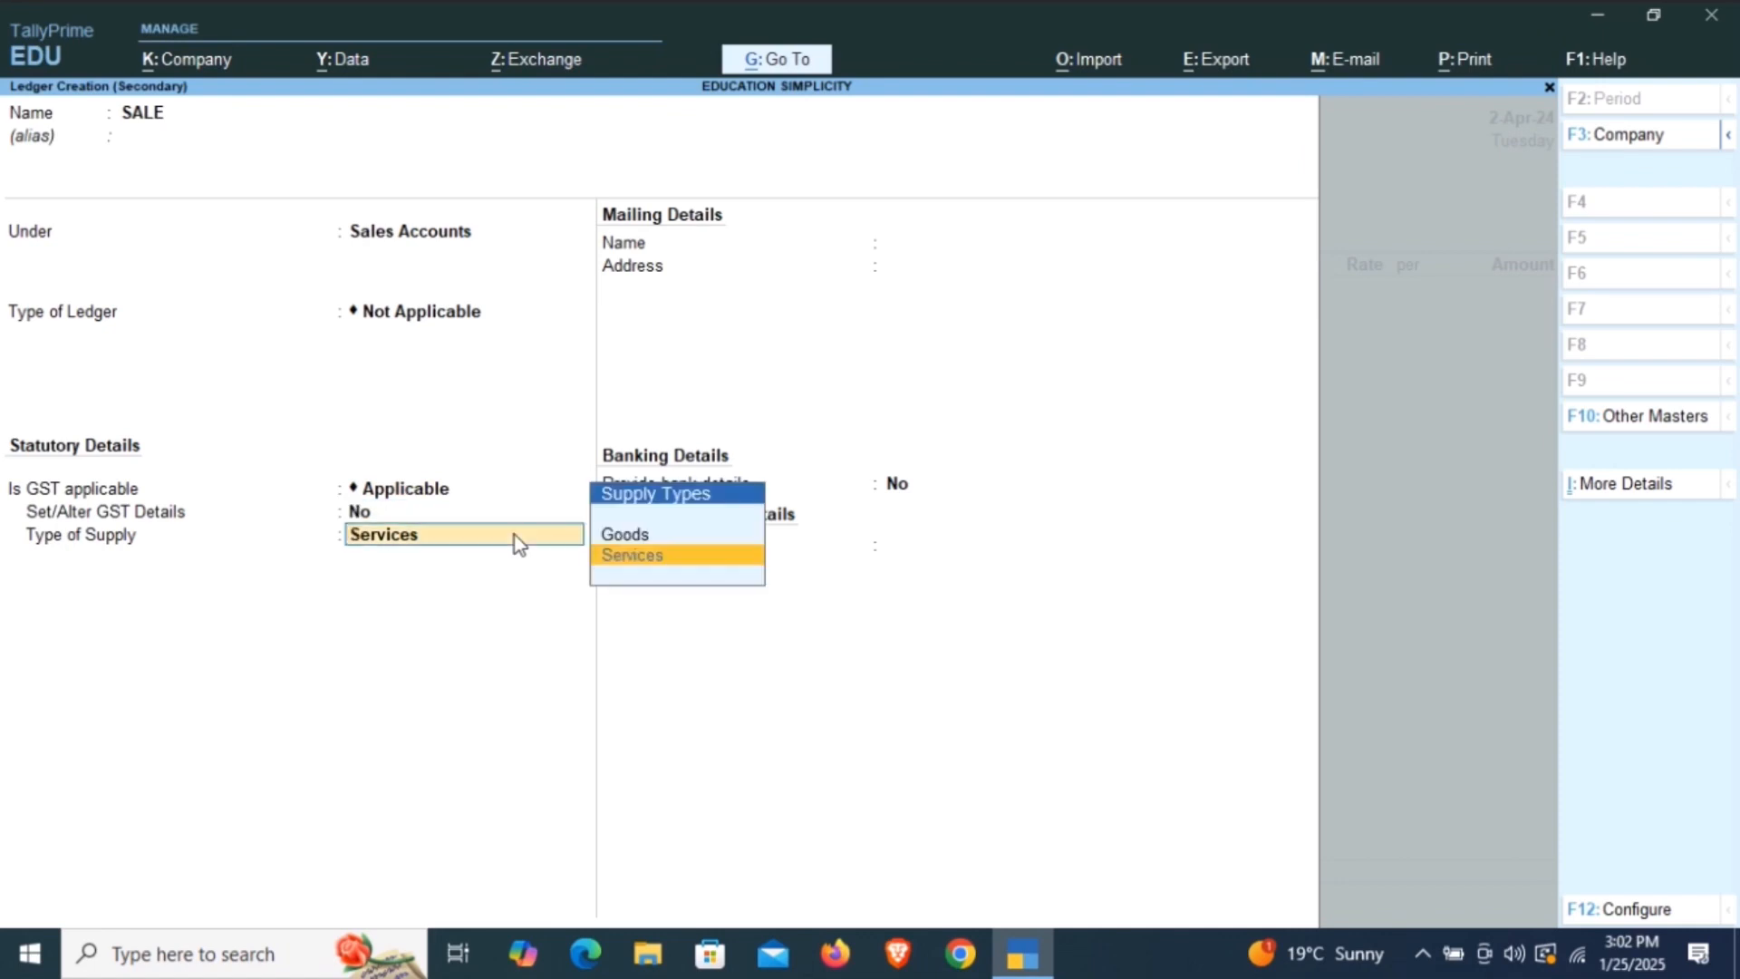
pyautogui.press('Up')
pyautogui.press('Return')
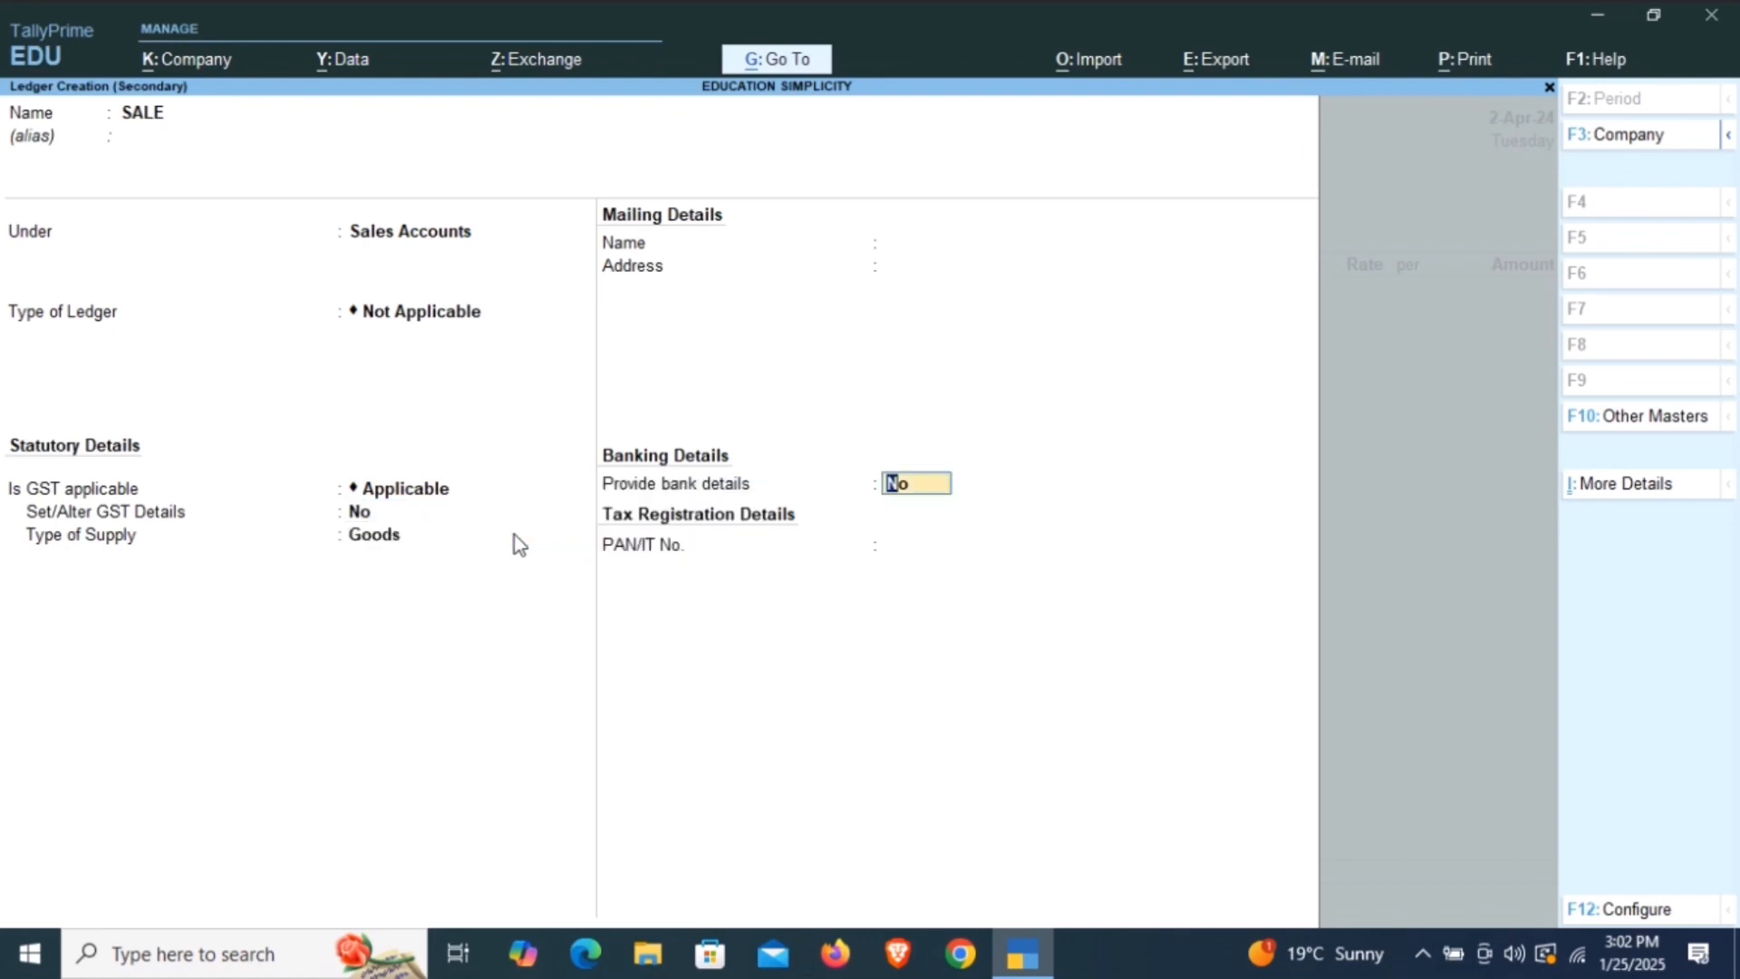
pyautogui.press('Return')
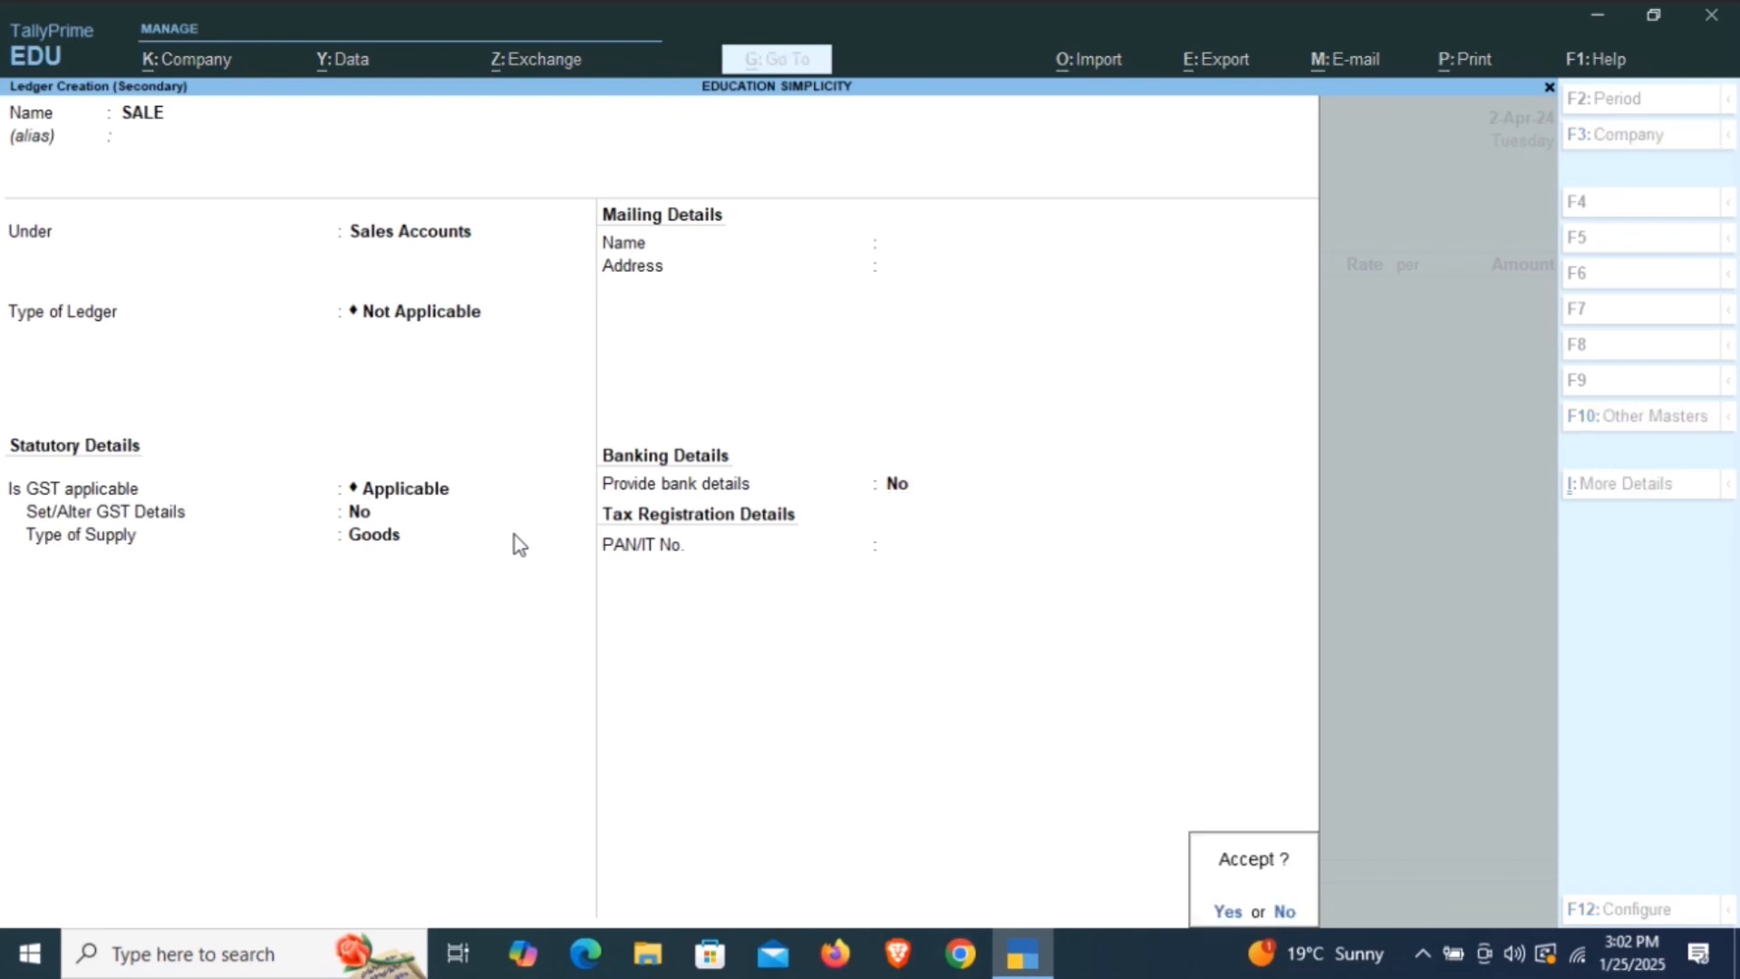
pyautogui.press('Return')
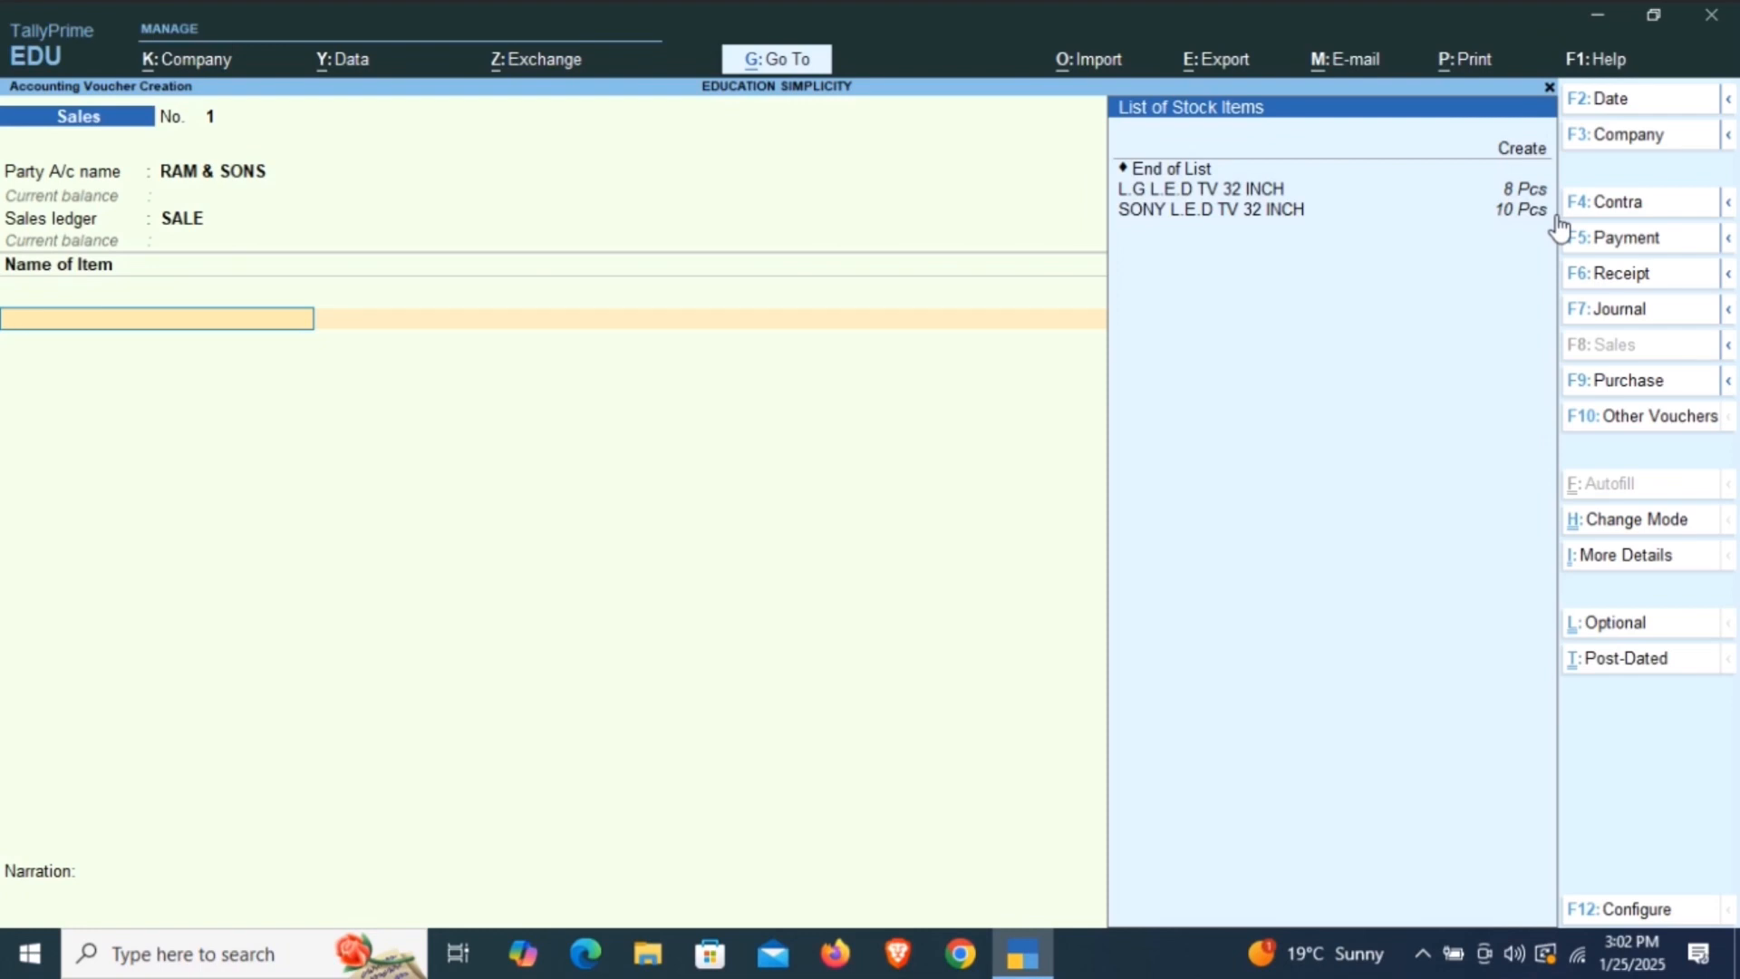
# Add the stock item L.G L.E.D TV 32 INCH to the voucher with its order number Not Applicable.
pyautogui.press('Down')
pyautogui.press('Down')
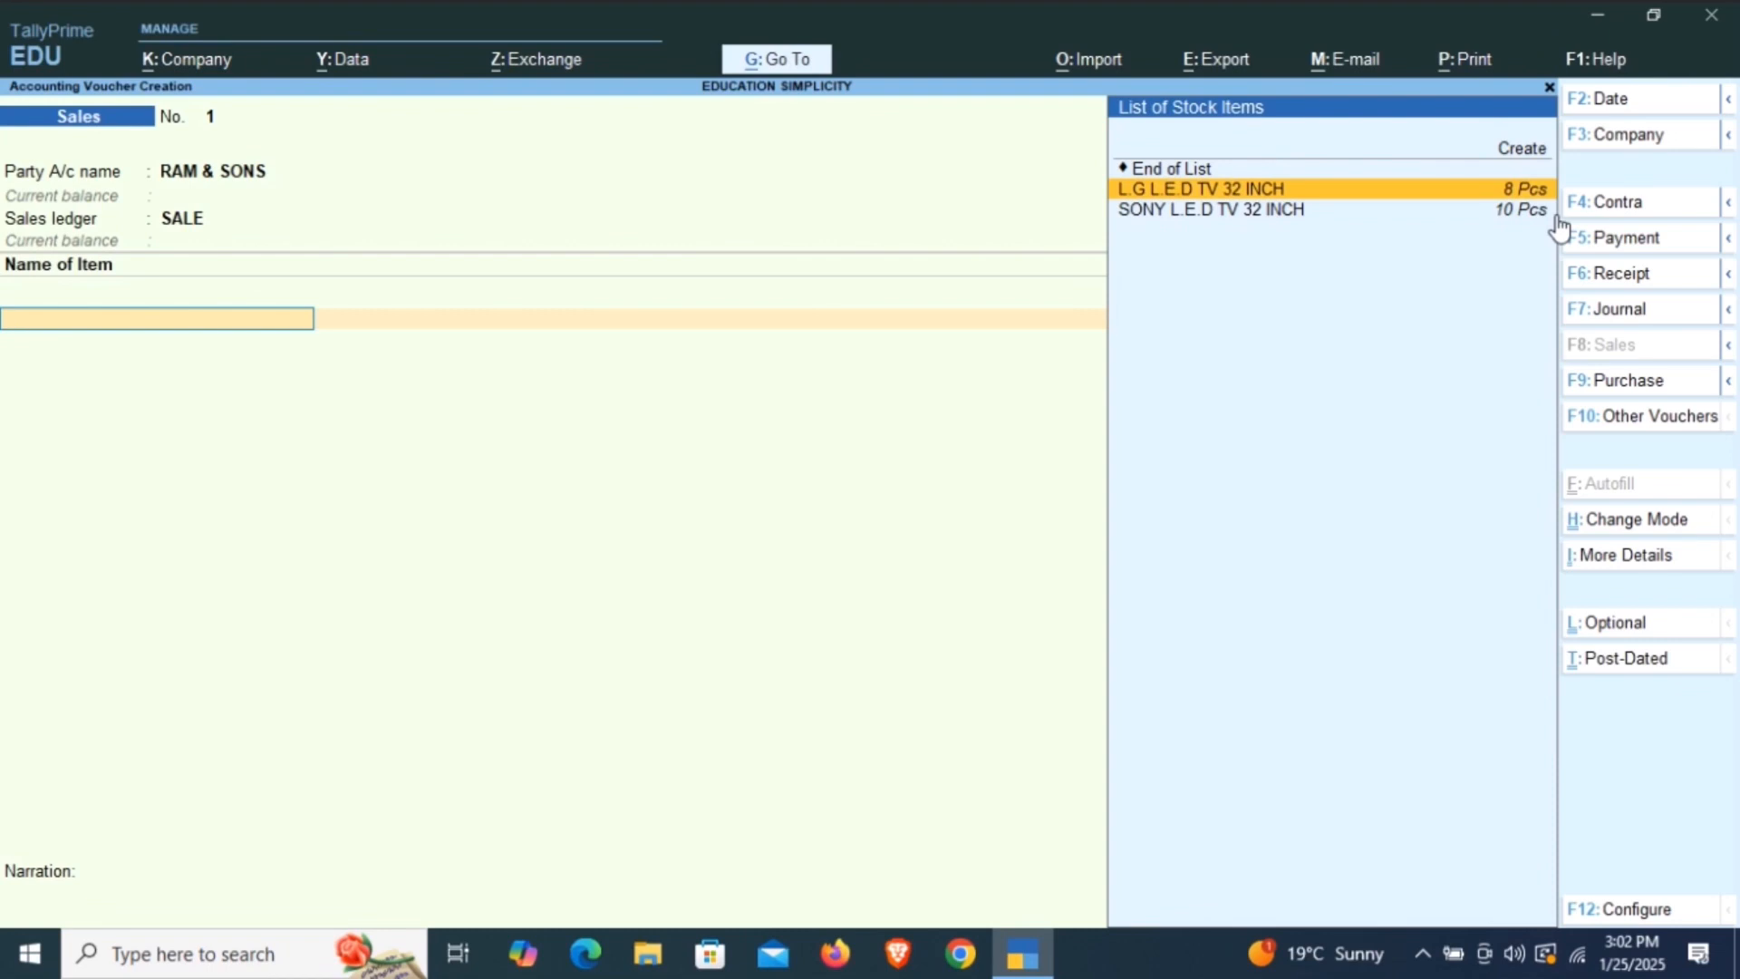
pyautogui.press('Return')
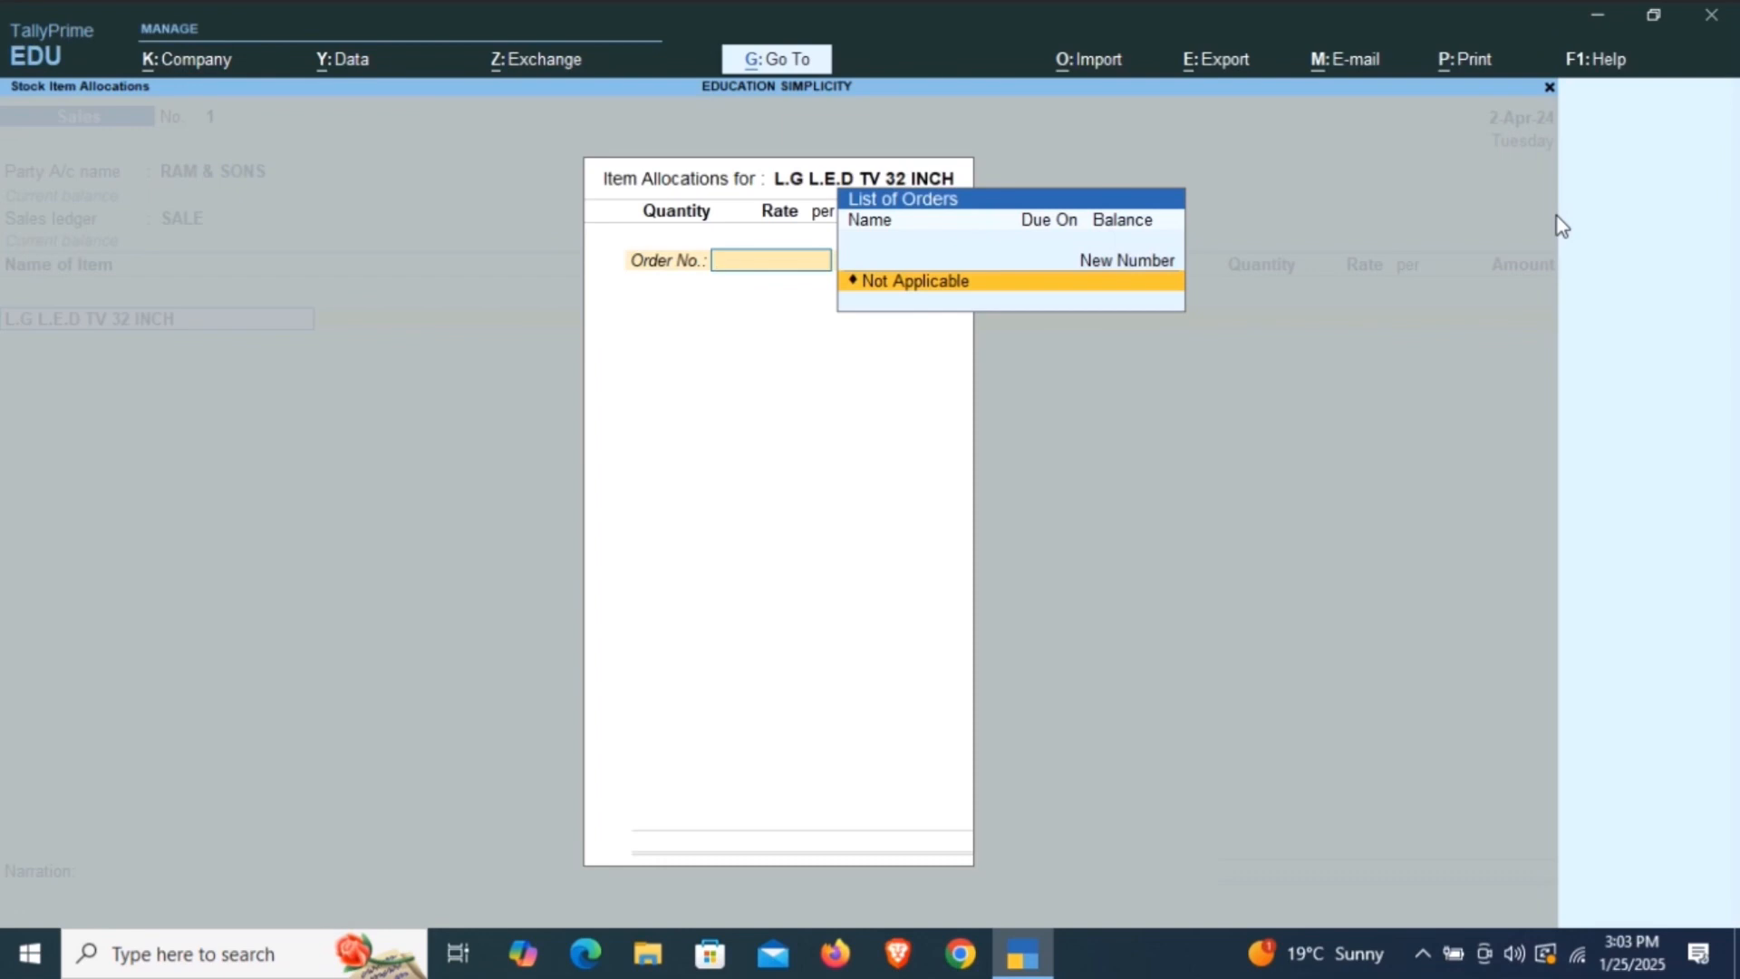
pyautogui.press('Return')
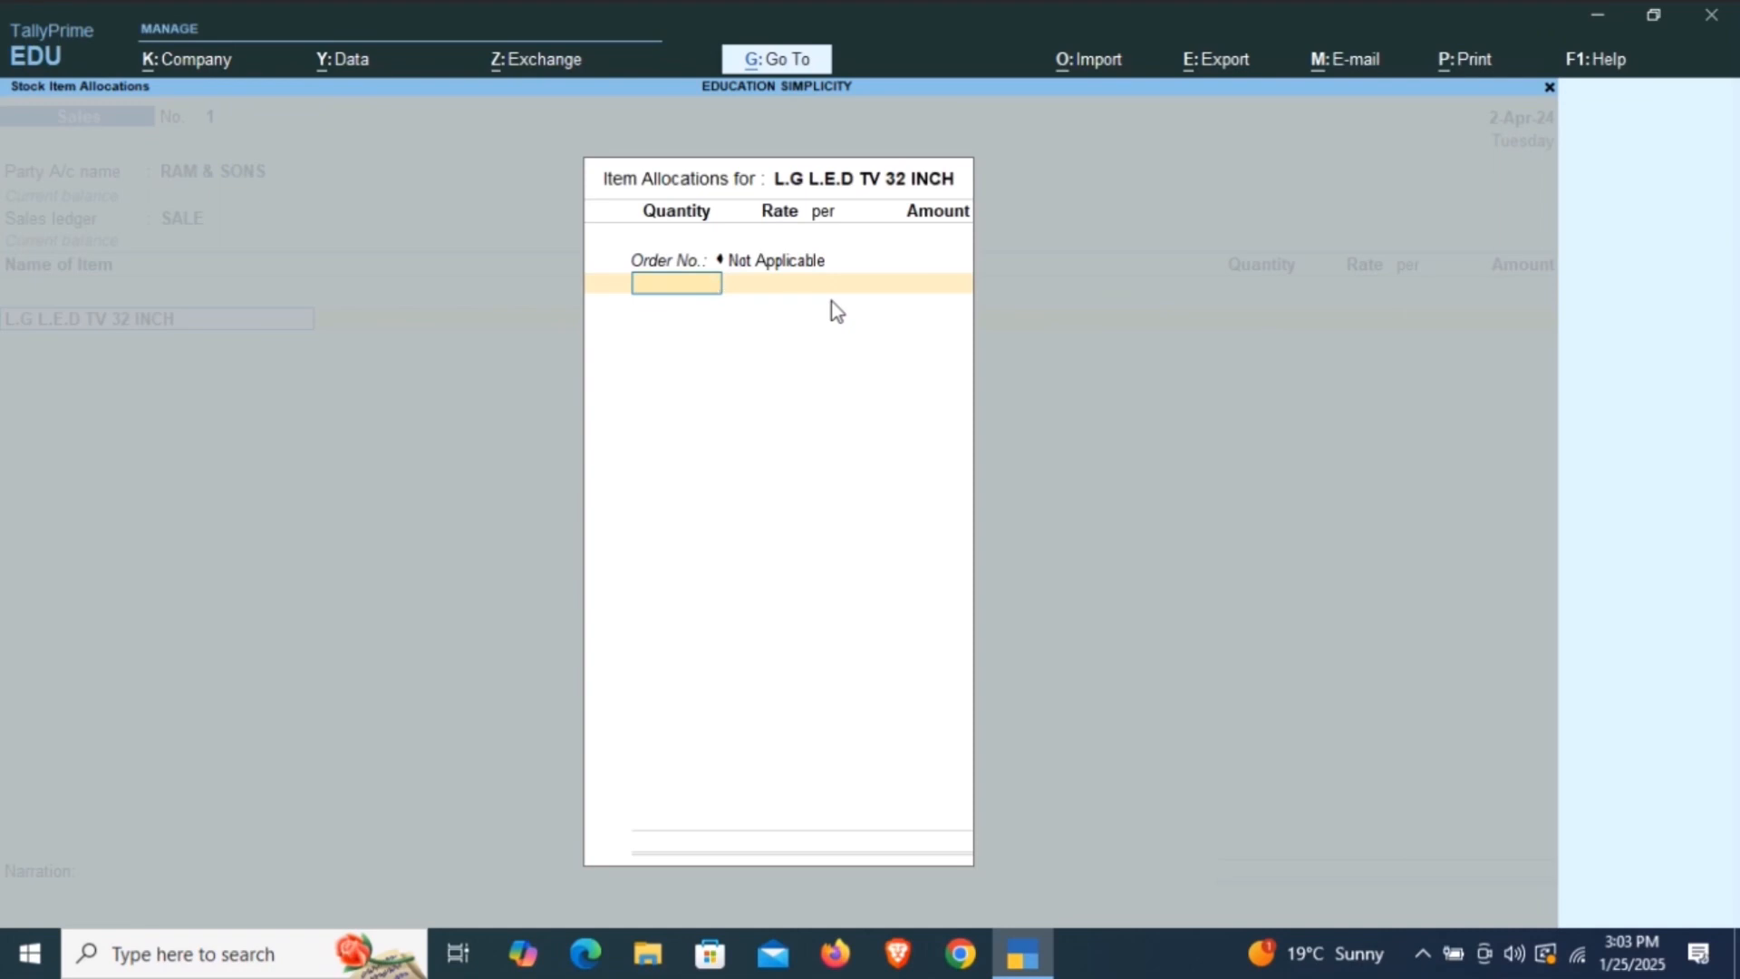
# Allocate 4 Pcs at a rate of 7000 per piece to the TV item, and end the voucher's item list.
pyautogui.write('4 Pcs')
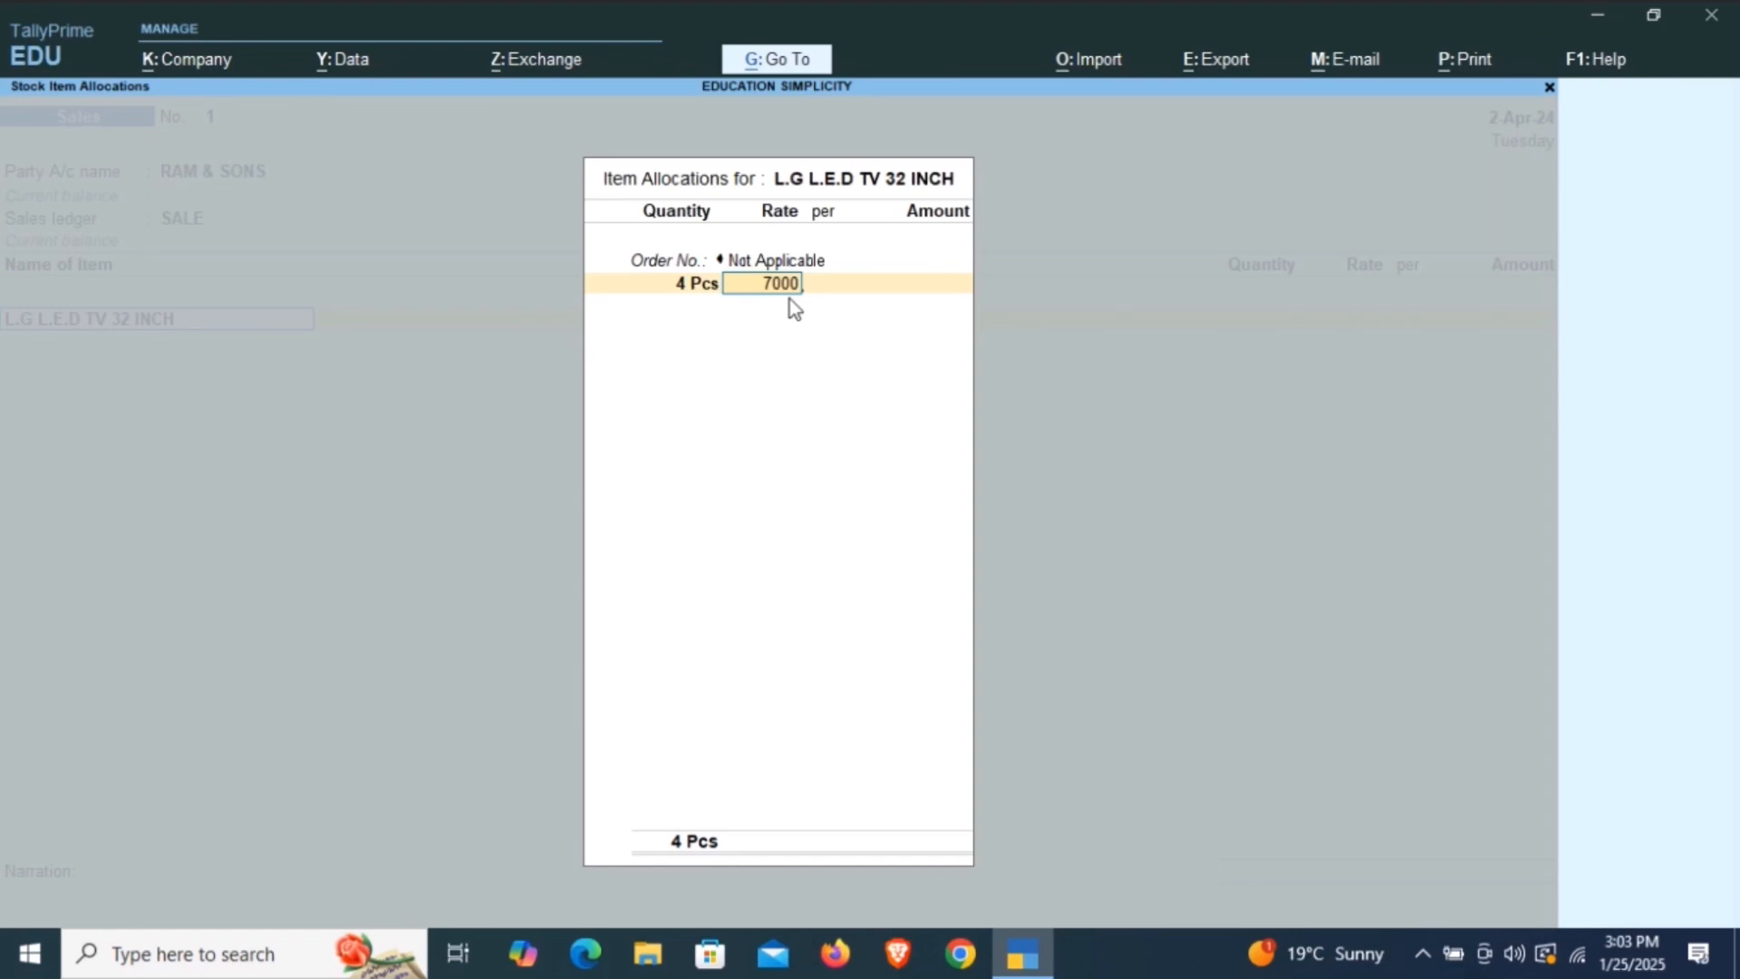
pyautogui.press('Return')
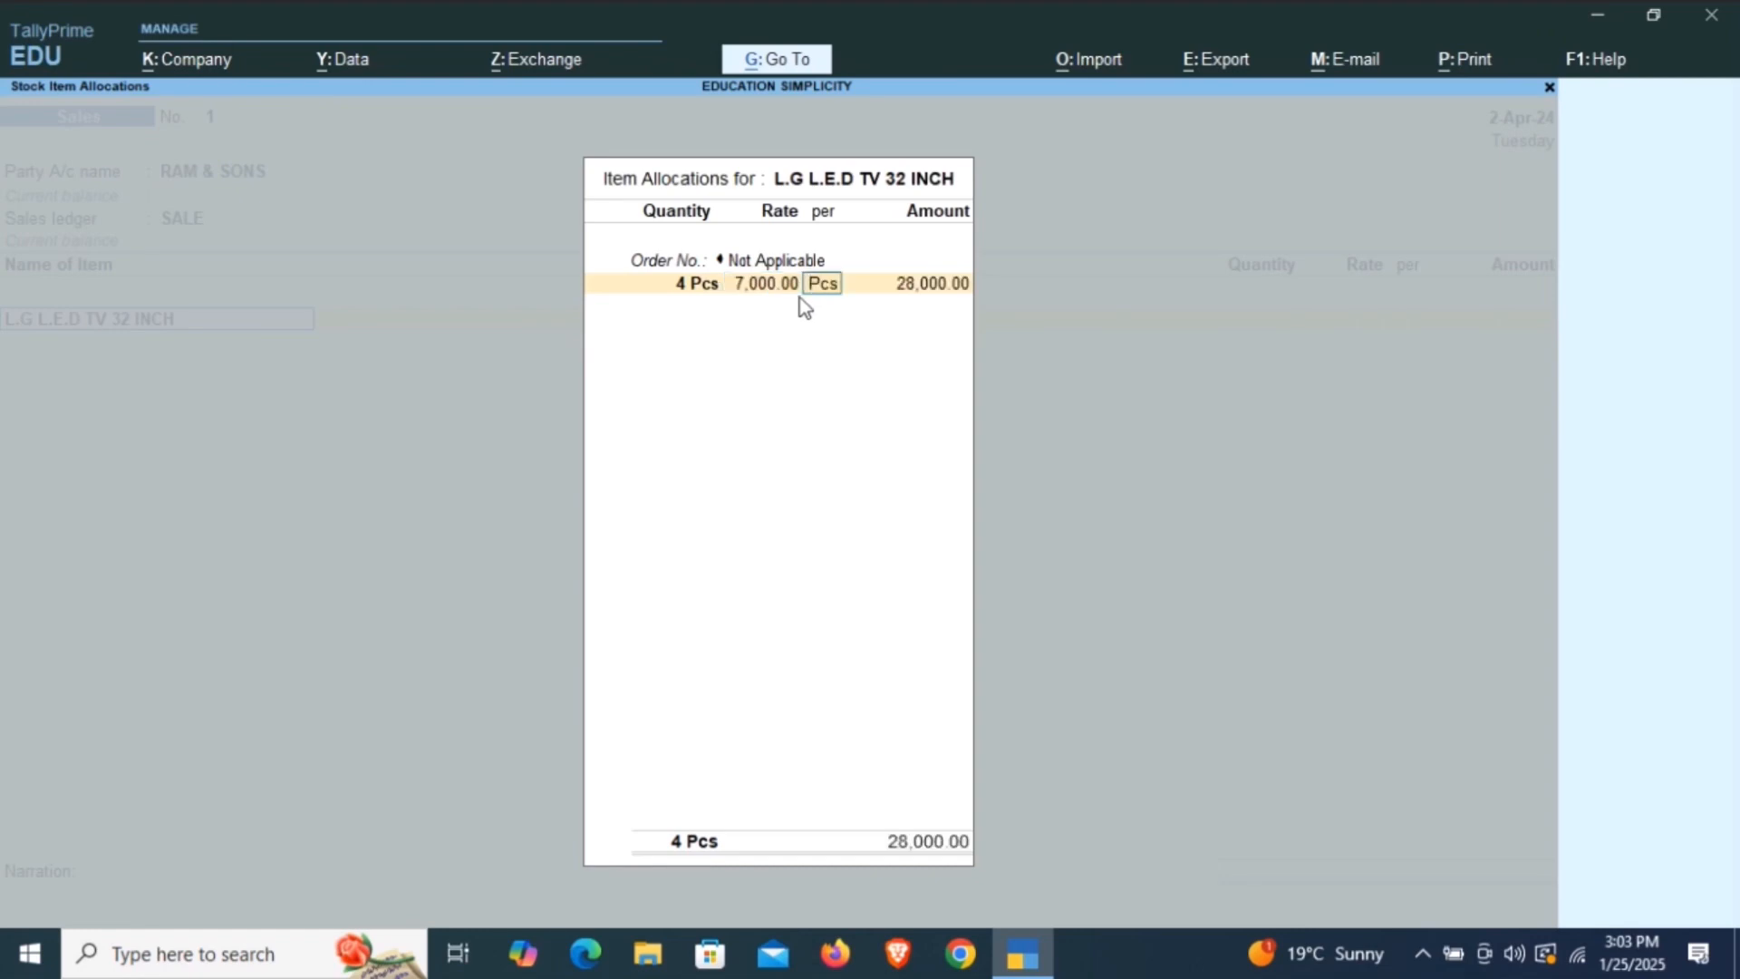
pyautogui.press('Return')
pyautogui.press('Return')
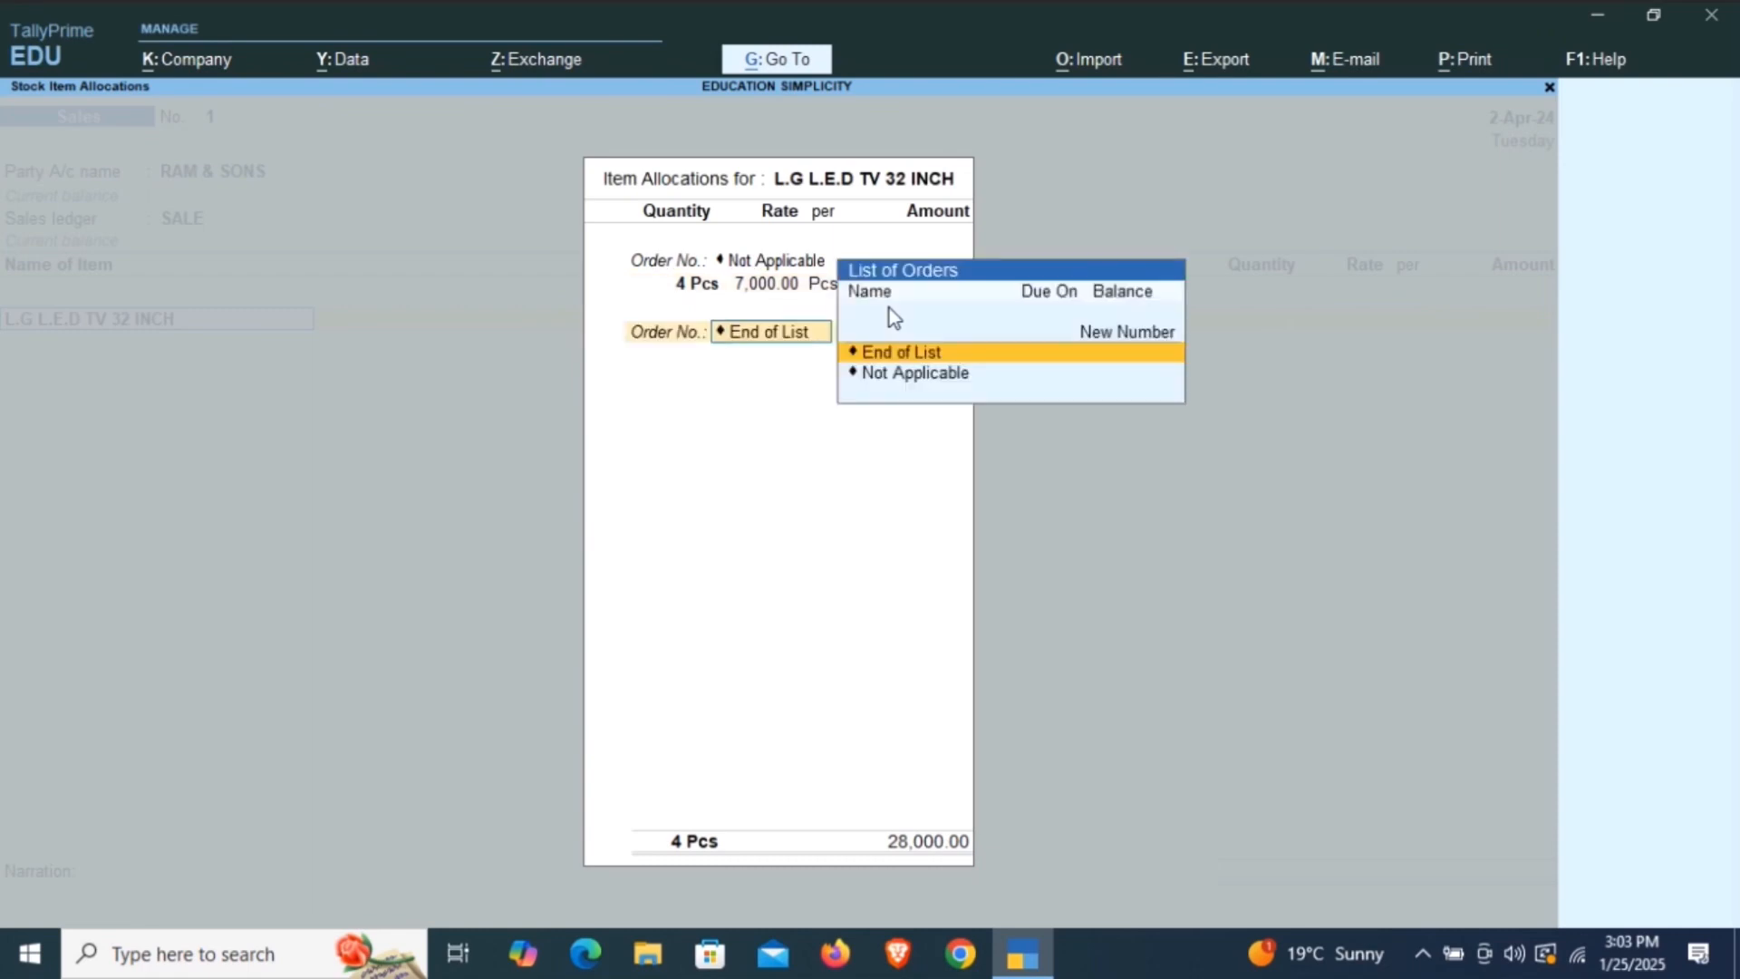
pyautogui.press('Return')
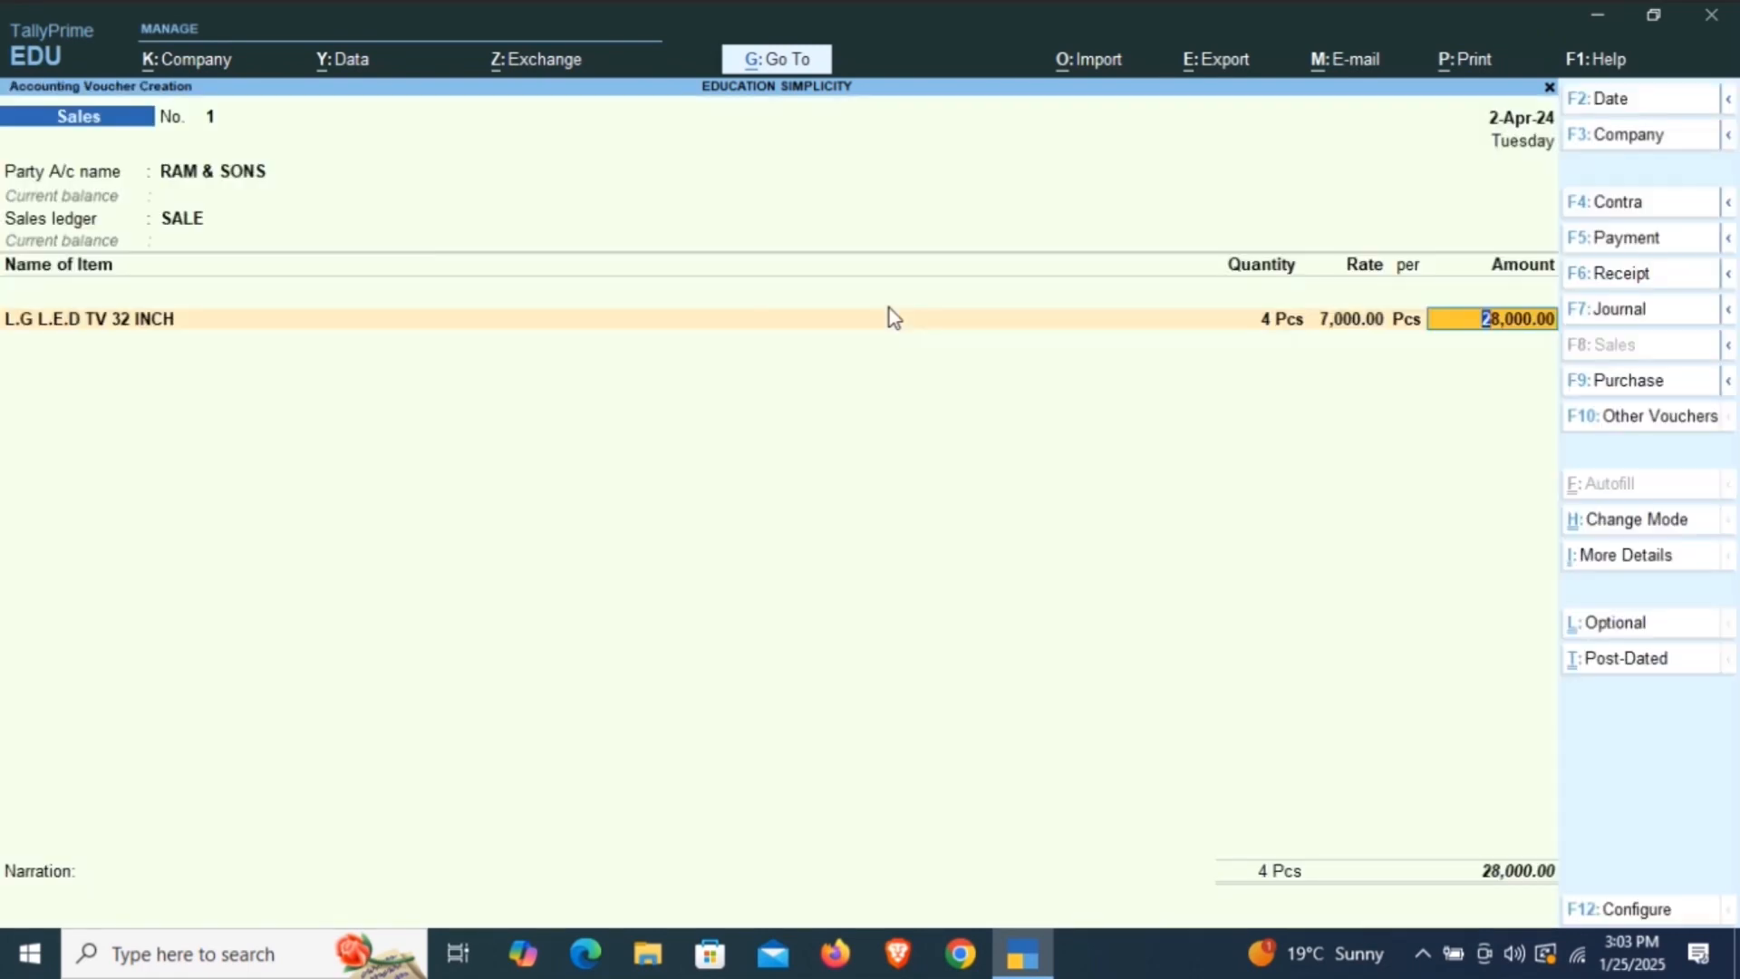
pyautogui.press('Return')
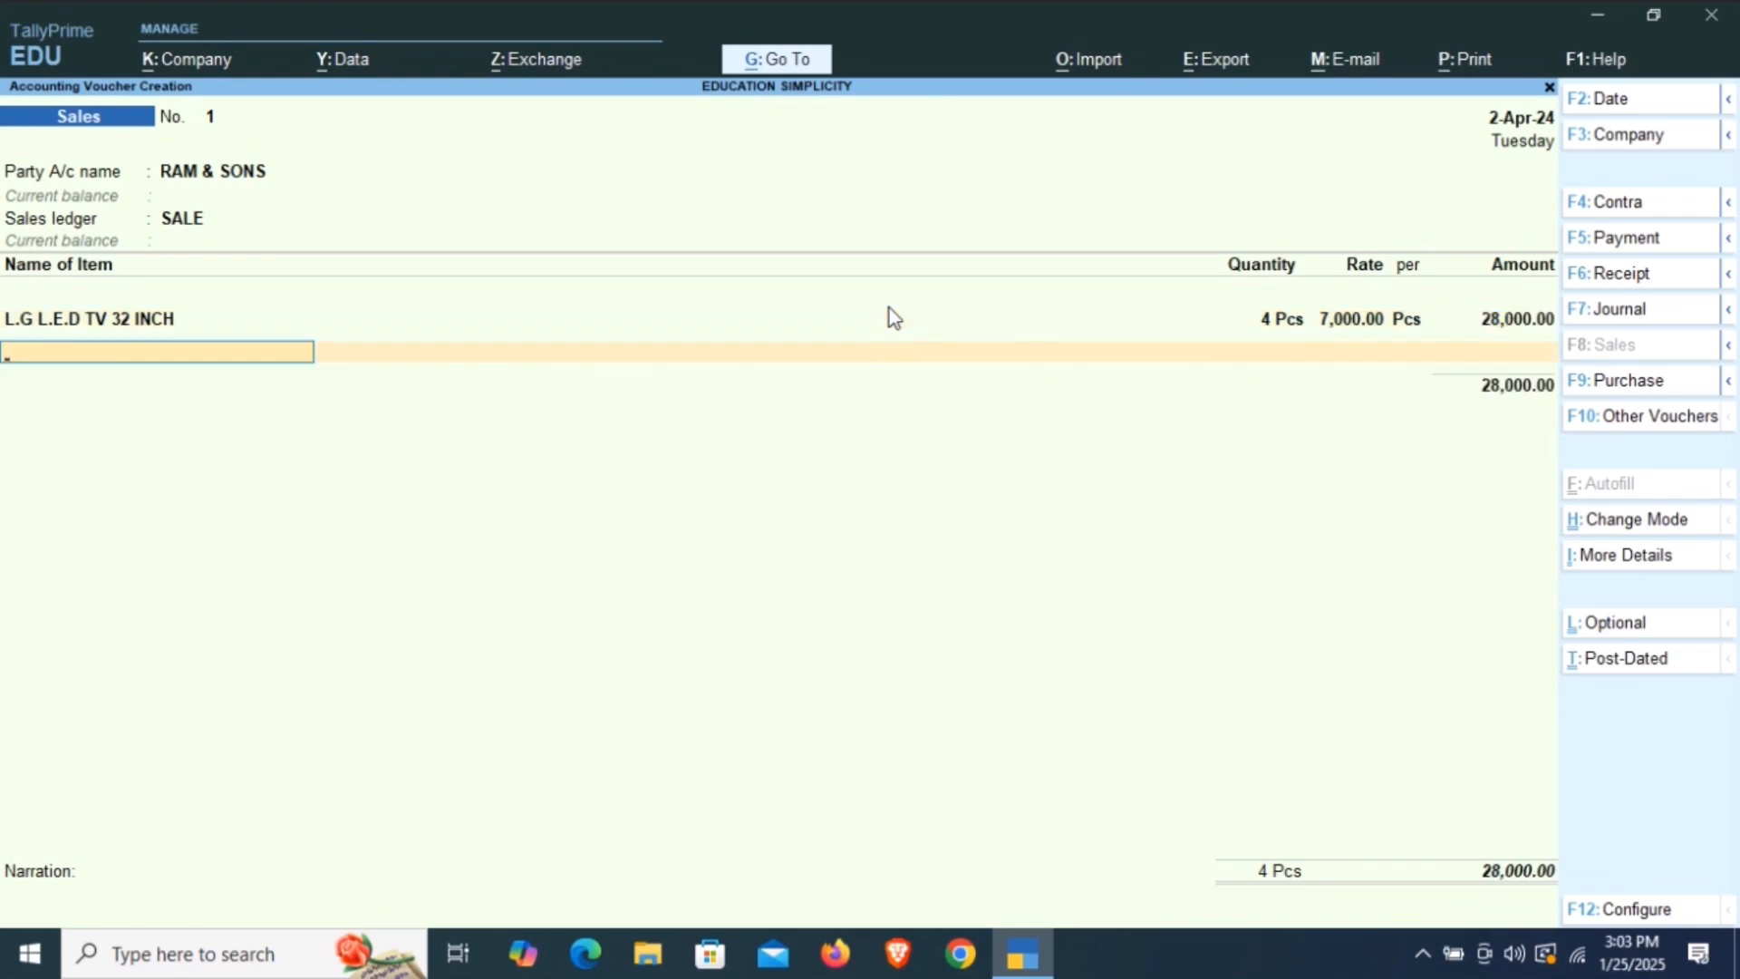
pyautogui.press('Return')
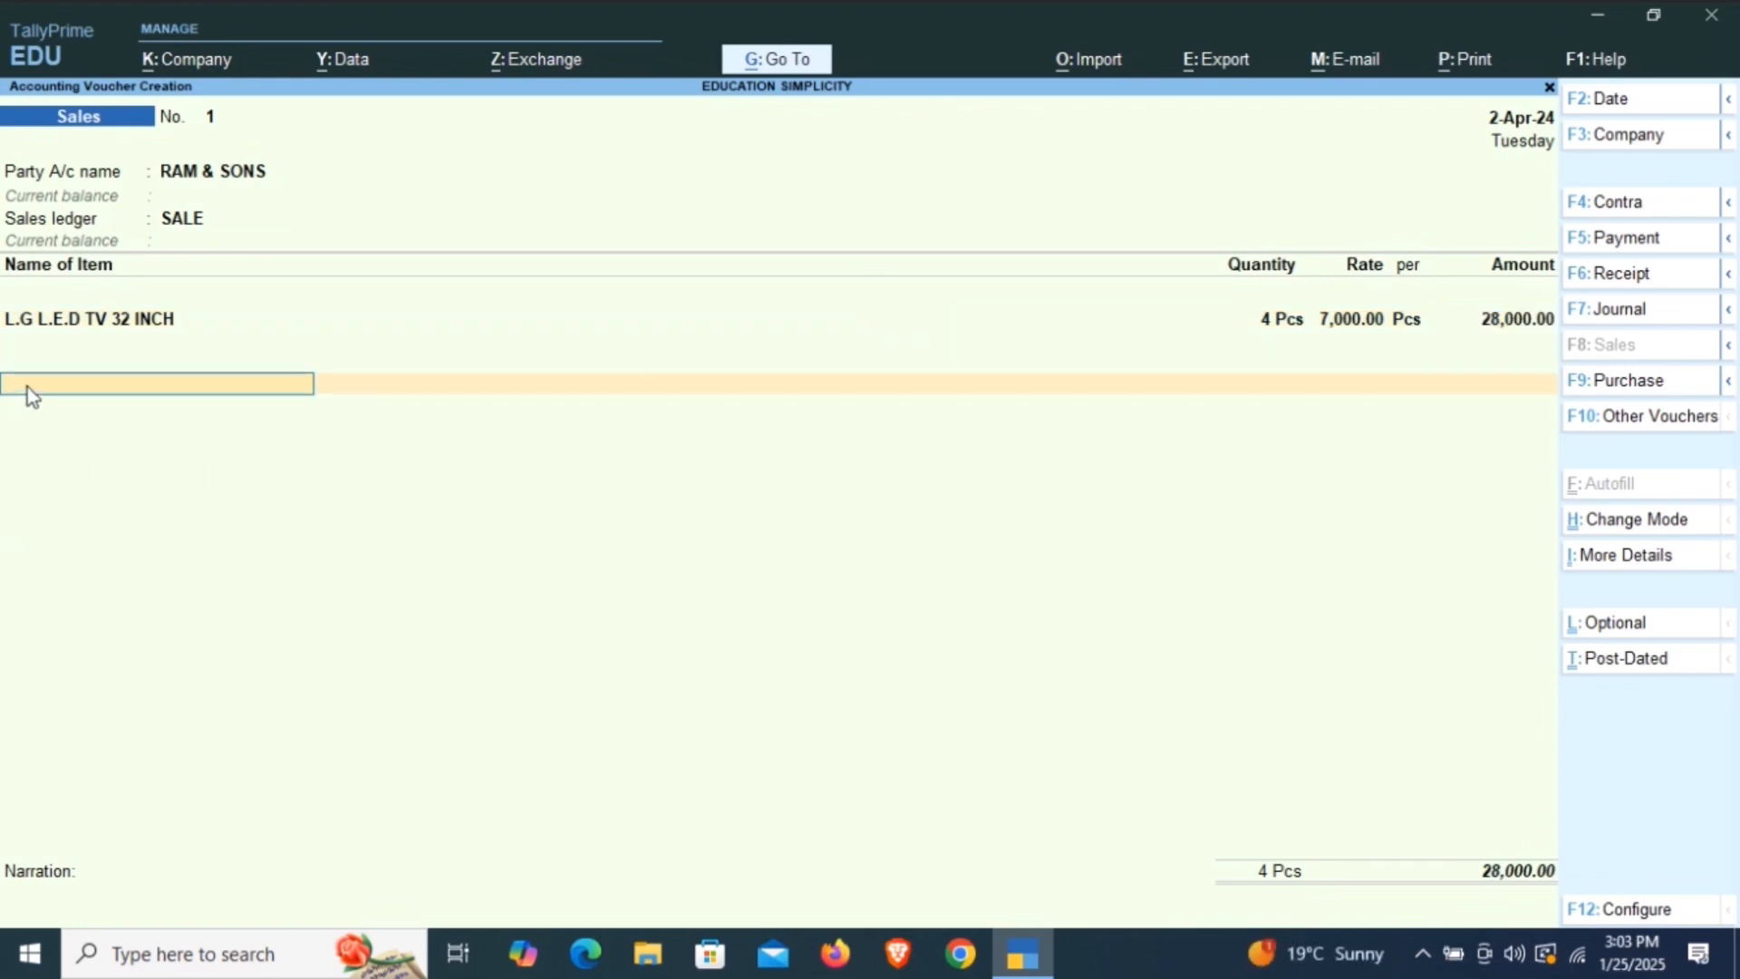
# Create a new ledger named CGST OUTPUT 6% without an alias for the voucher line below the TV item.
pyautogui.click(64, 394)
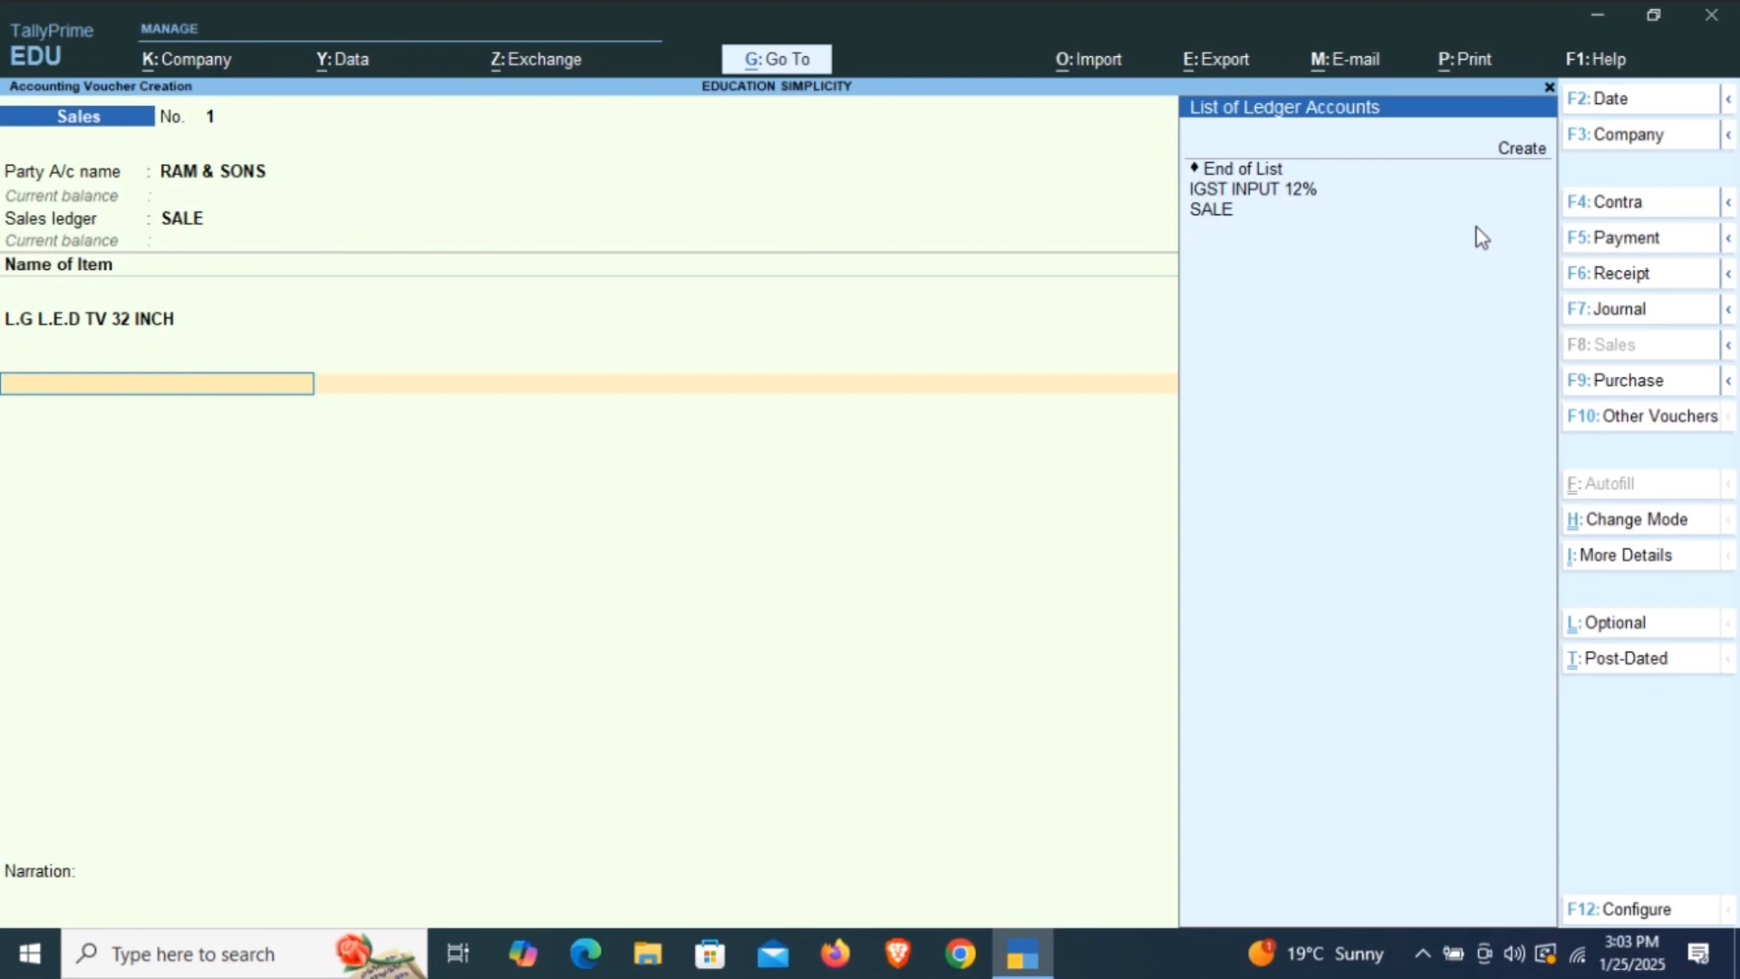
pyautogui.press('Up')
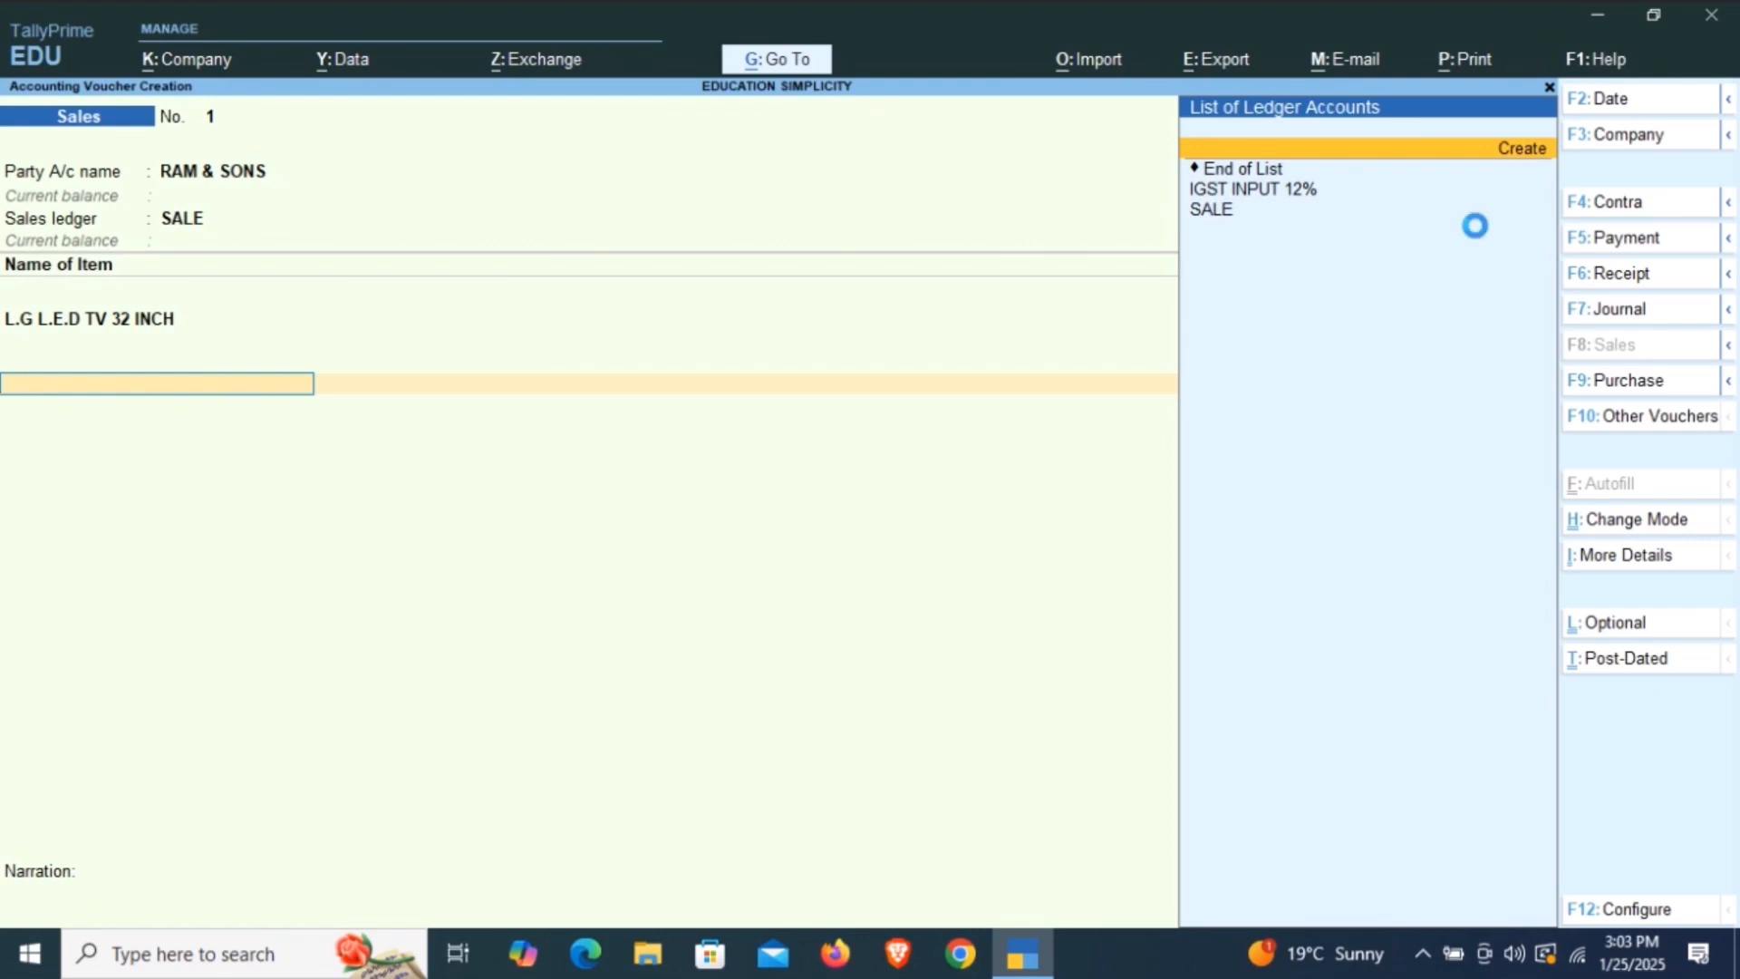
pyautogui.press('Return')
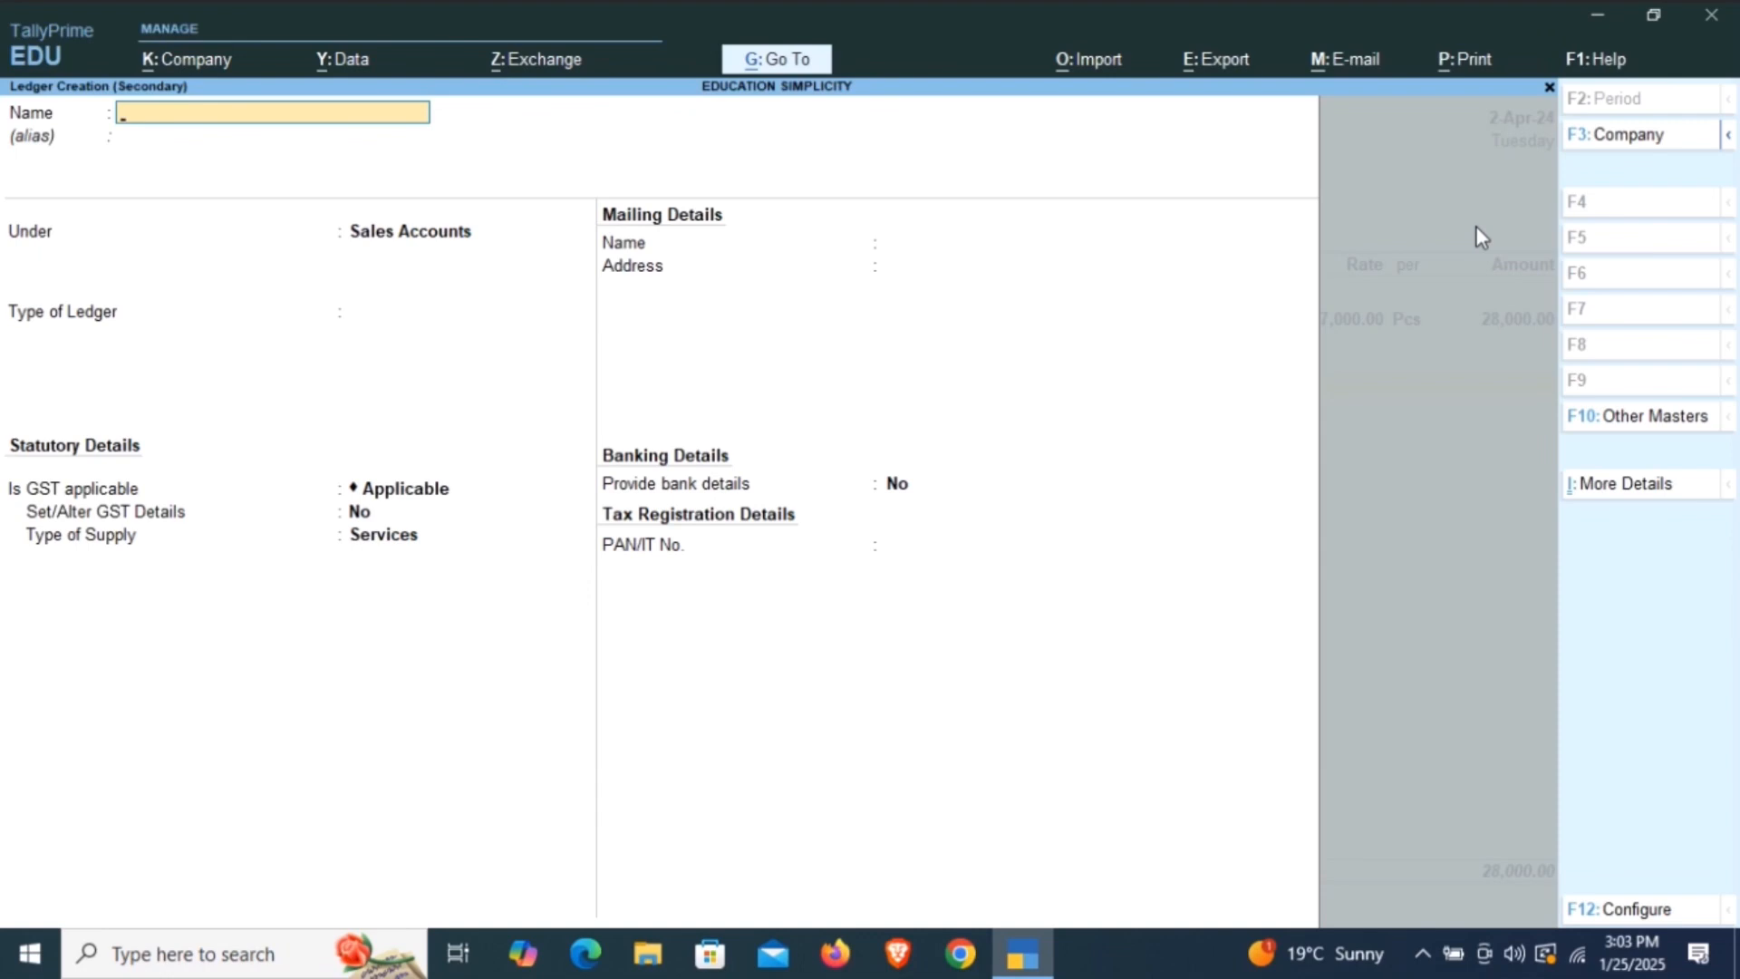
pyautogui.write('CGST OUTPUT 6%')
pyautogui.press('Return')
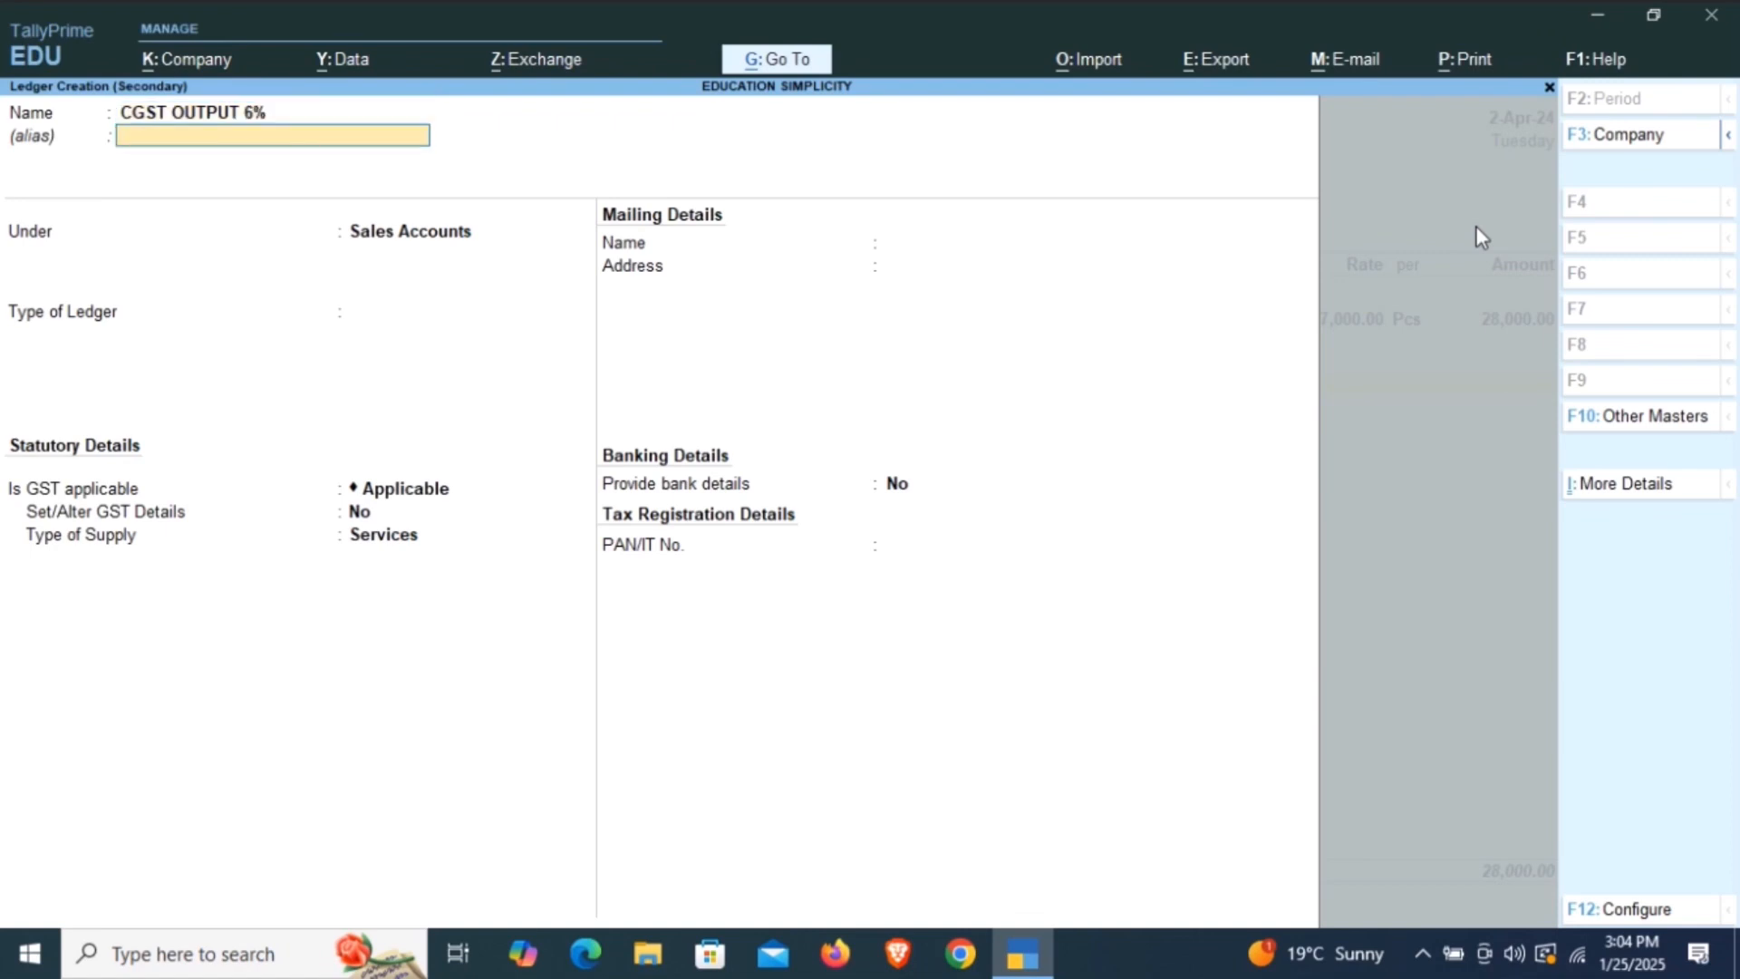
pyautogui.press('Return')
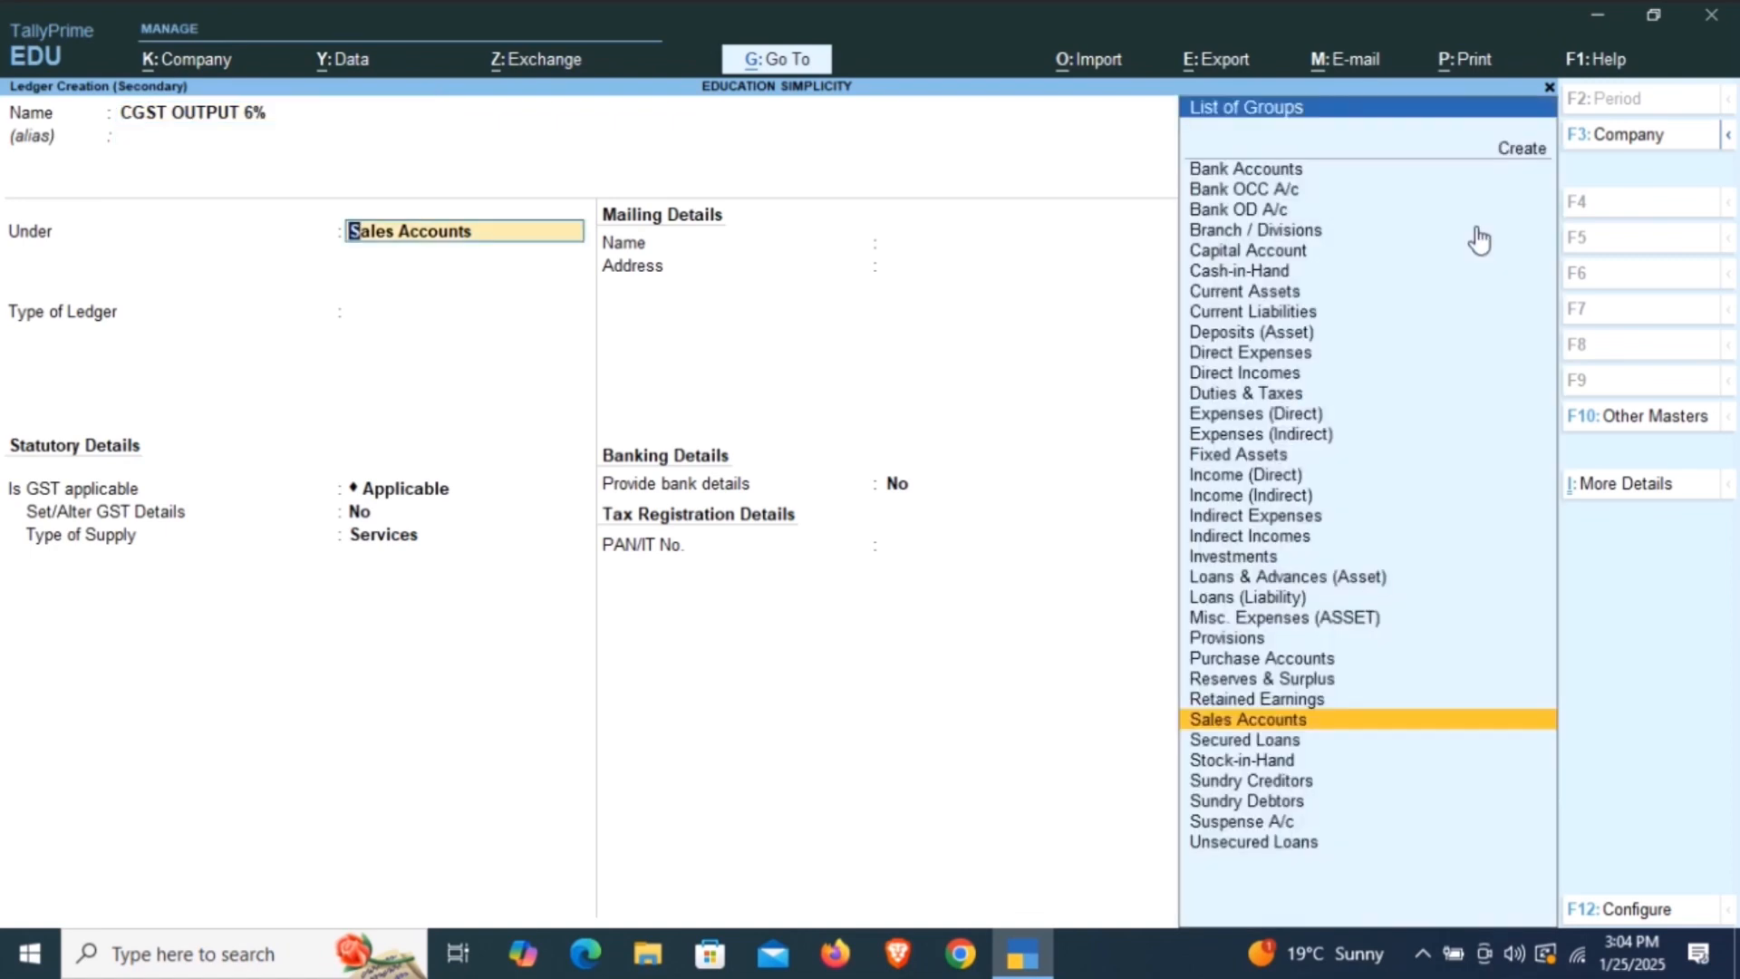
# Put the CGST OUTPUT 6% ledger under Duties & Taxes, with duty type GST and tax type Central Tax.
pyautogui.write('DUT')
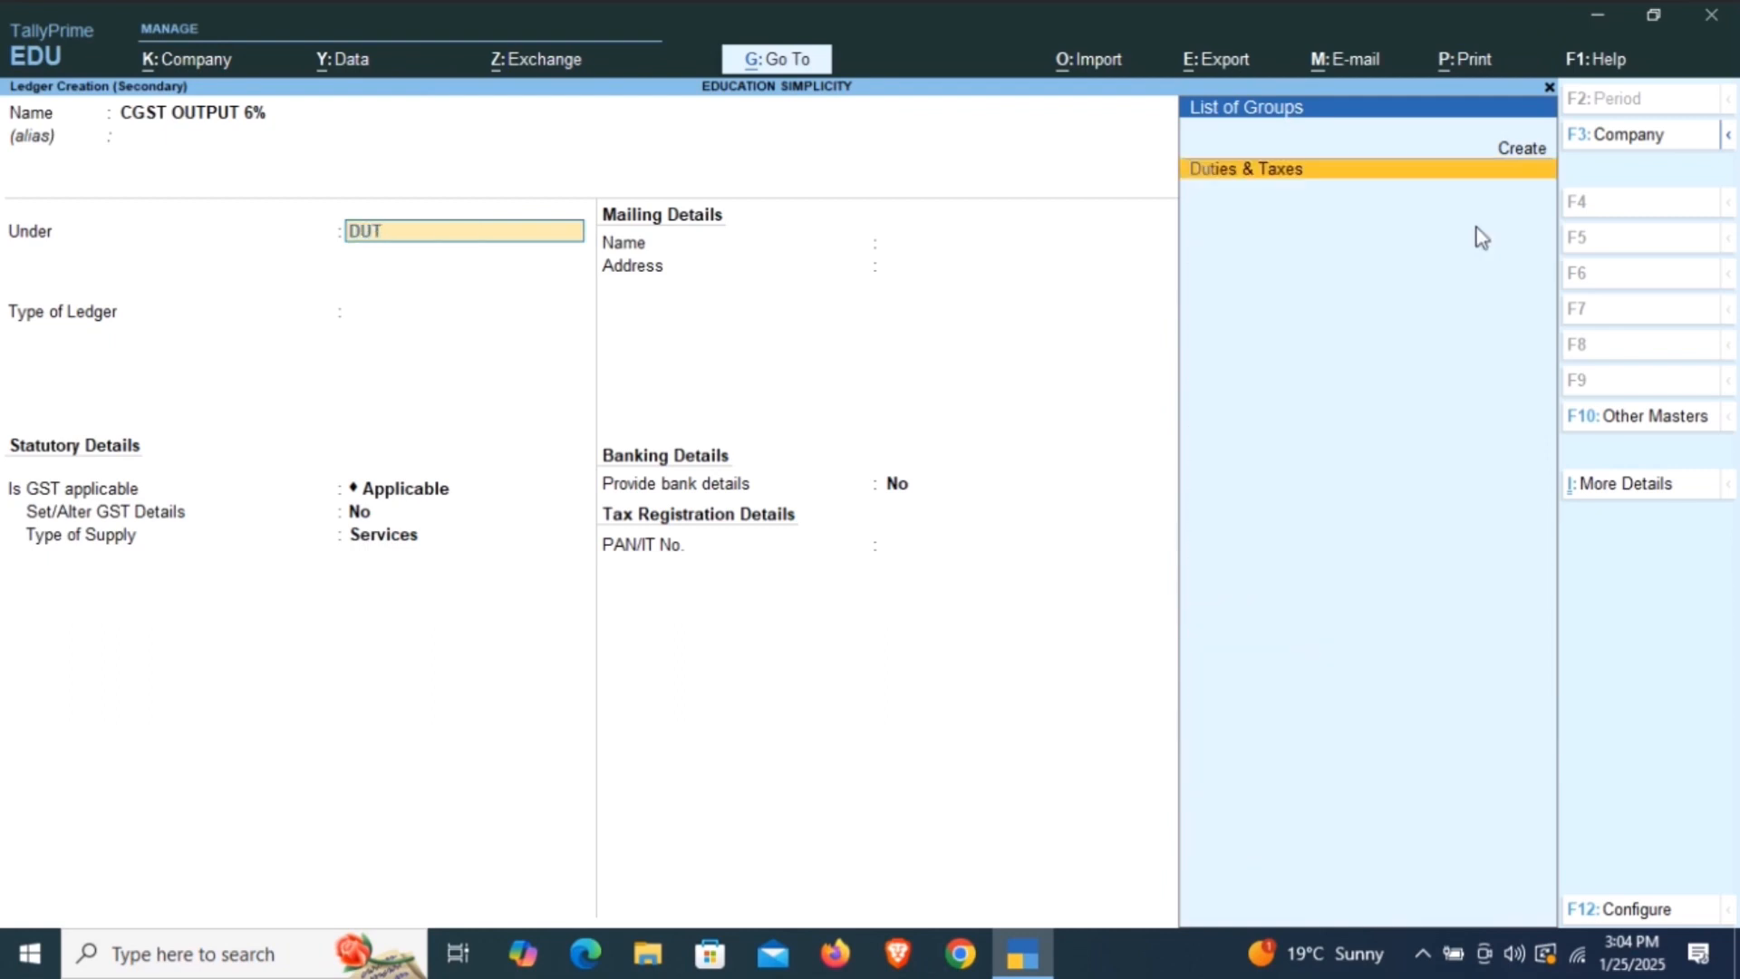
pyautogui.press('Return')
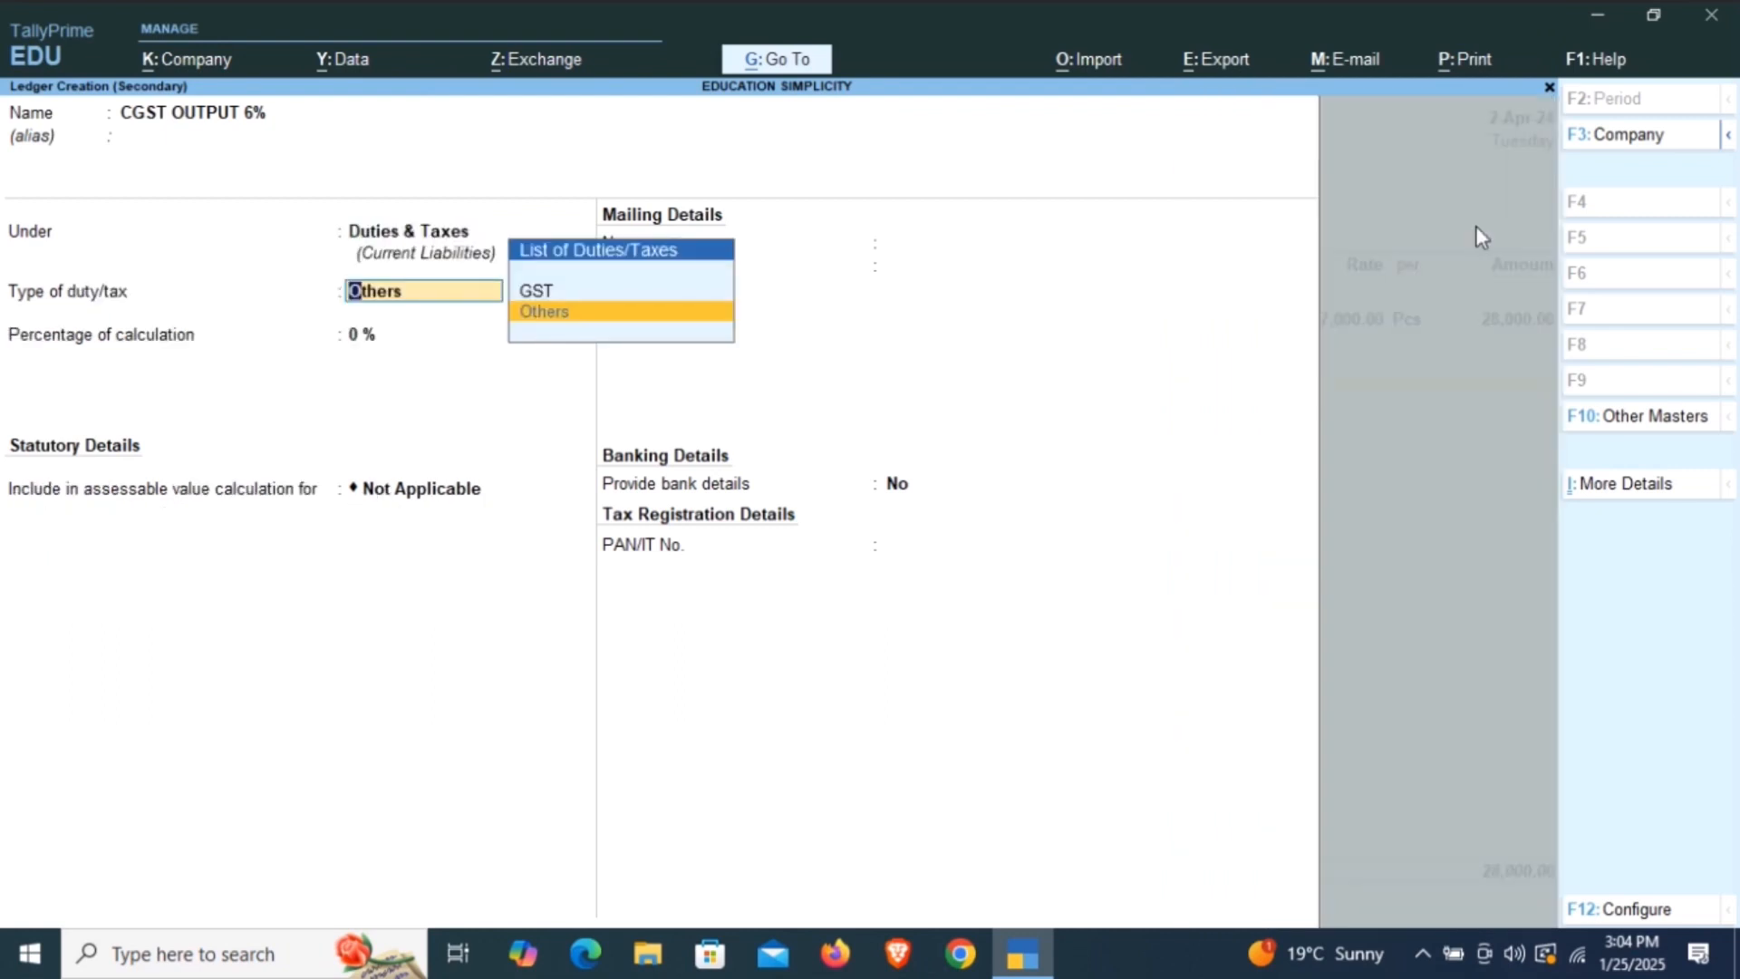
pyautogui.press('Up')
pyautogui.press('Return')
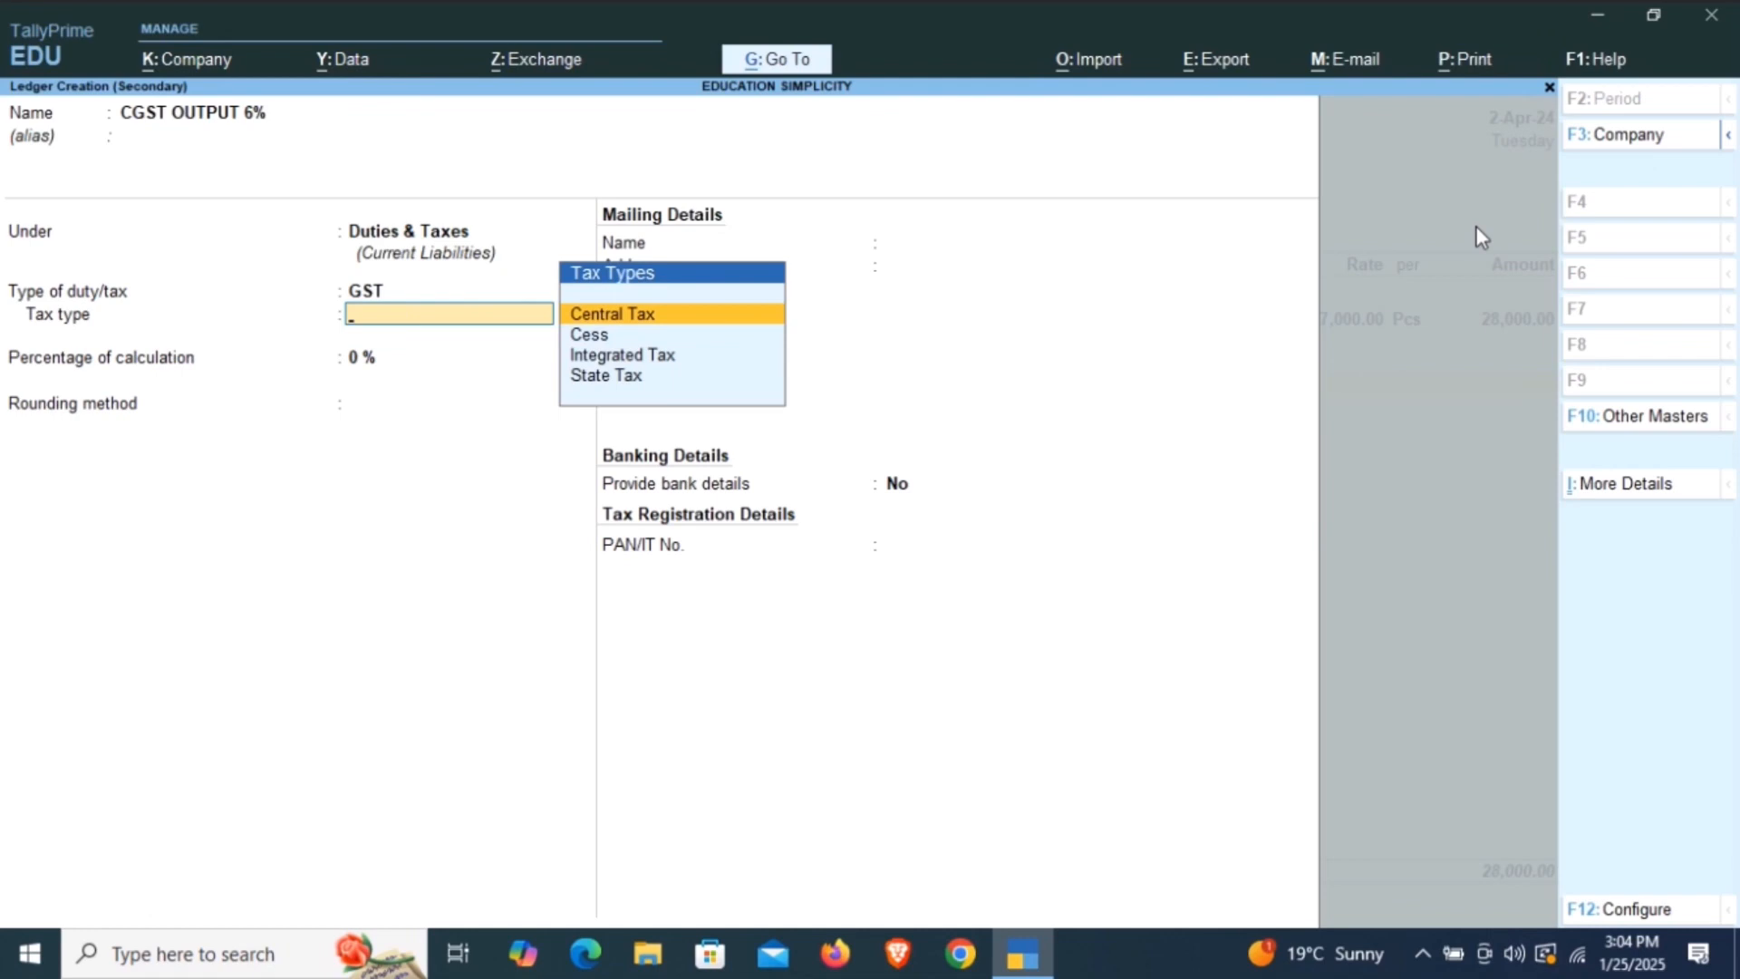
pyautogui.press('Down')
pyautogui.press('Up')
pyautogui.press('Return')
# Set the CGST ledger's calculation to 6% with Normal Rounding and no bank details, save it, and accept its tax line in the voucher.
pyautogui.write('6')
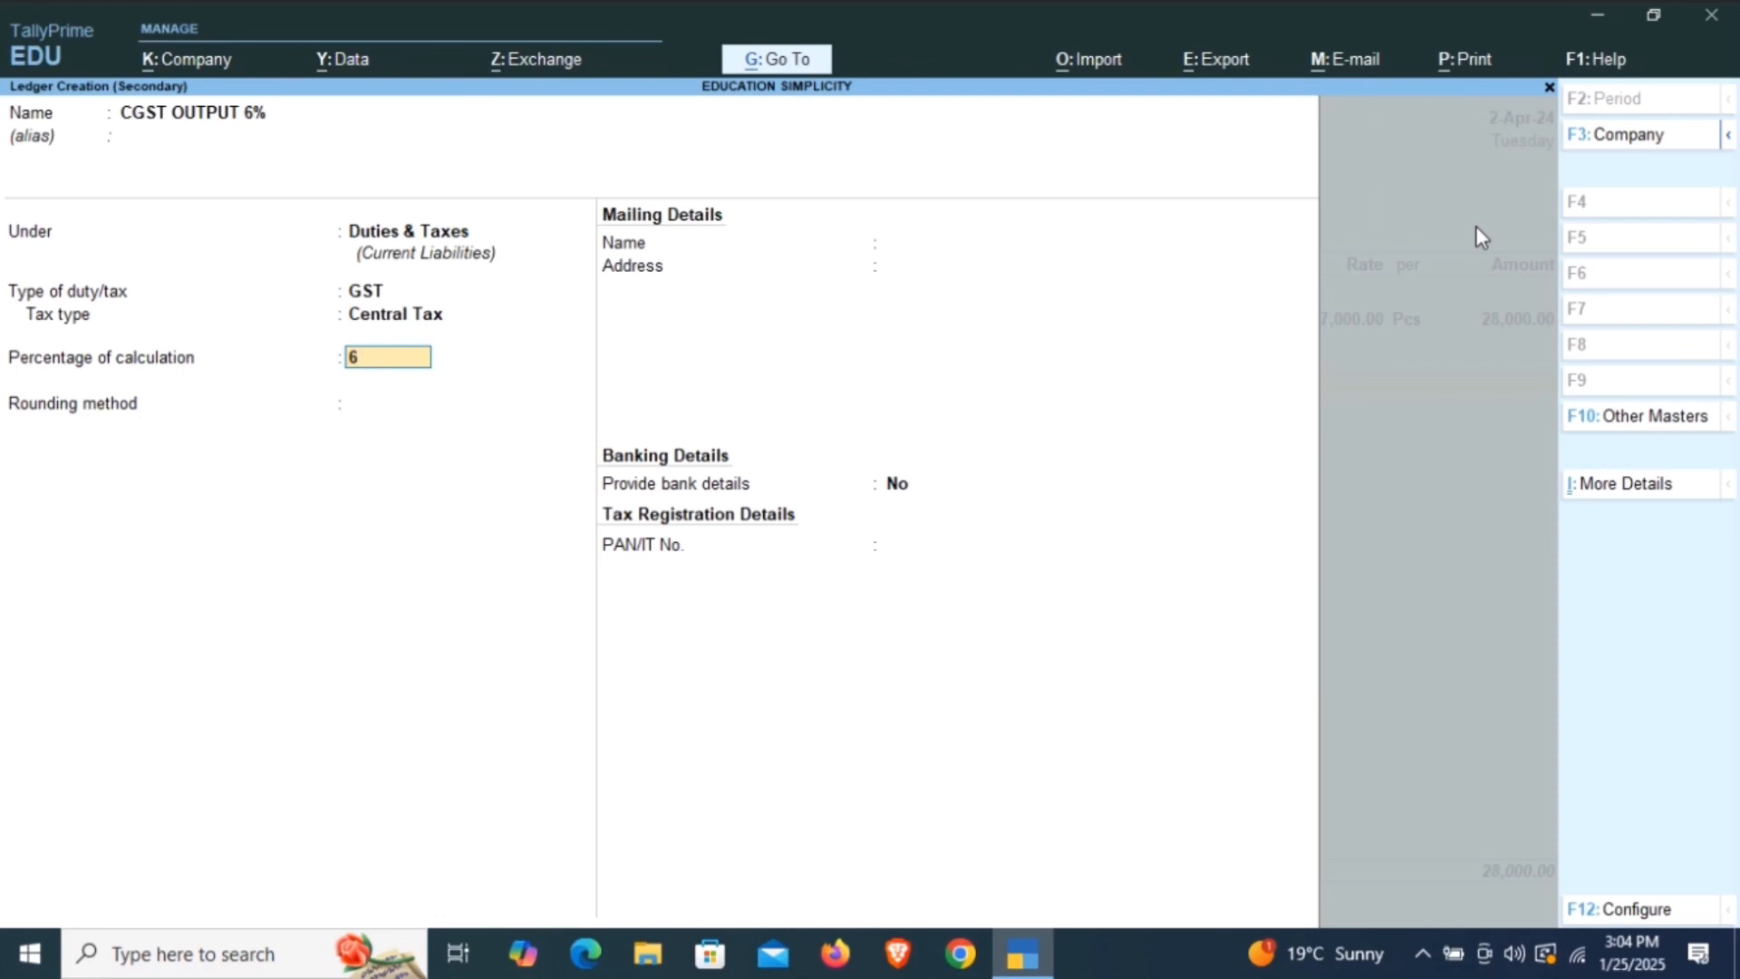
pyautogui.press('Return')
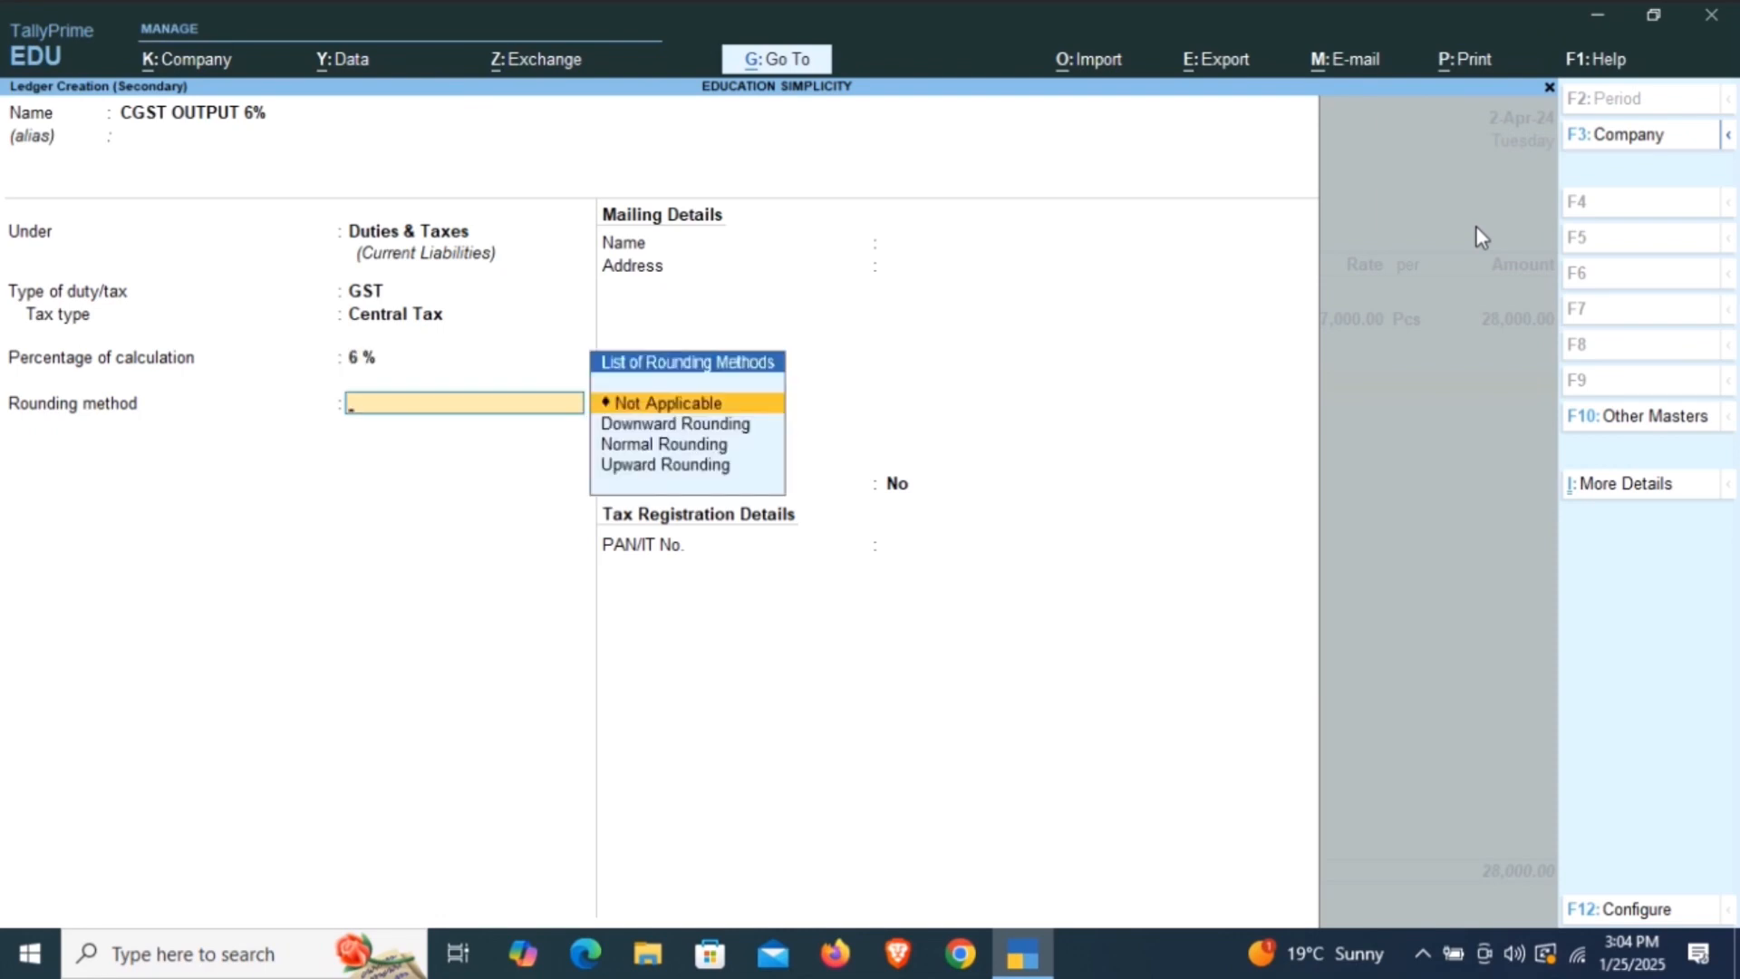
pyautogui.press('Down')
pyautogui.press('Down')
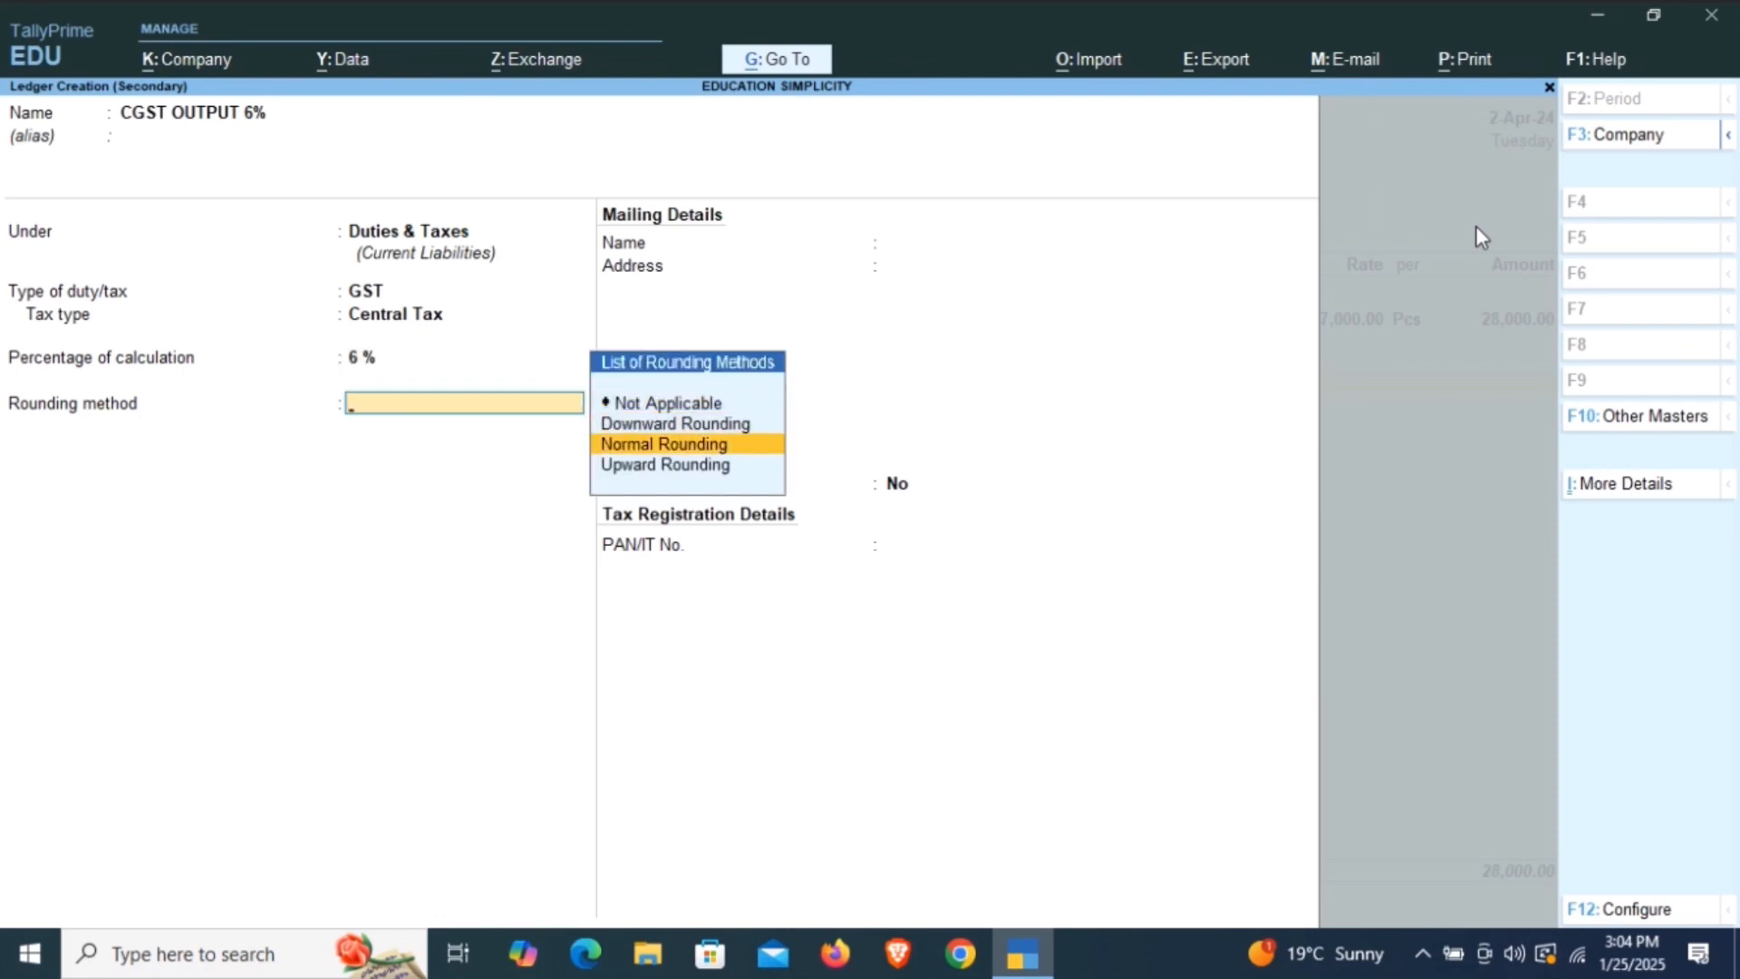
pyautogui.press('Return')
pyautogui.press('Return')
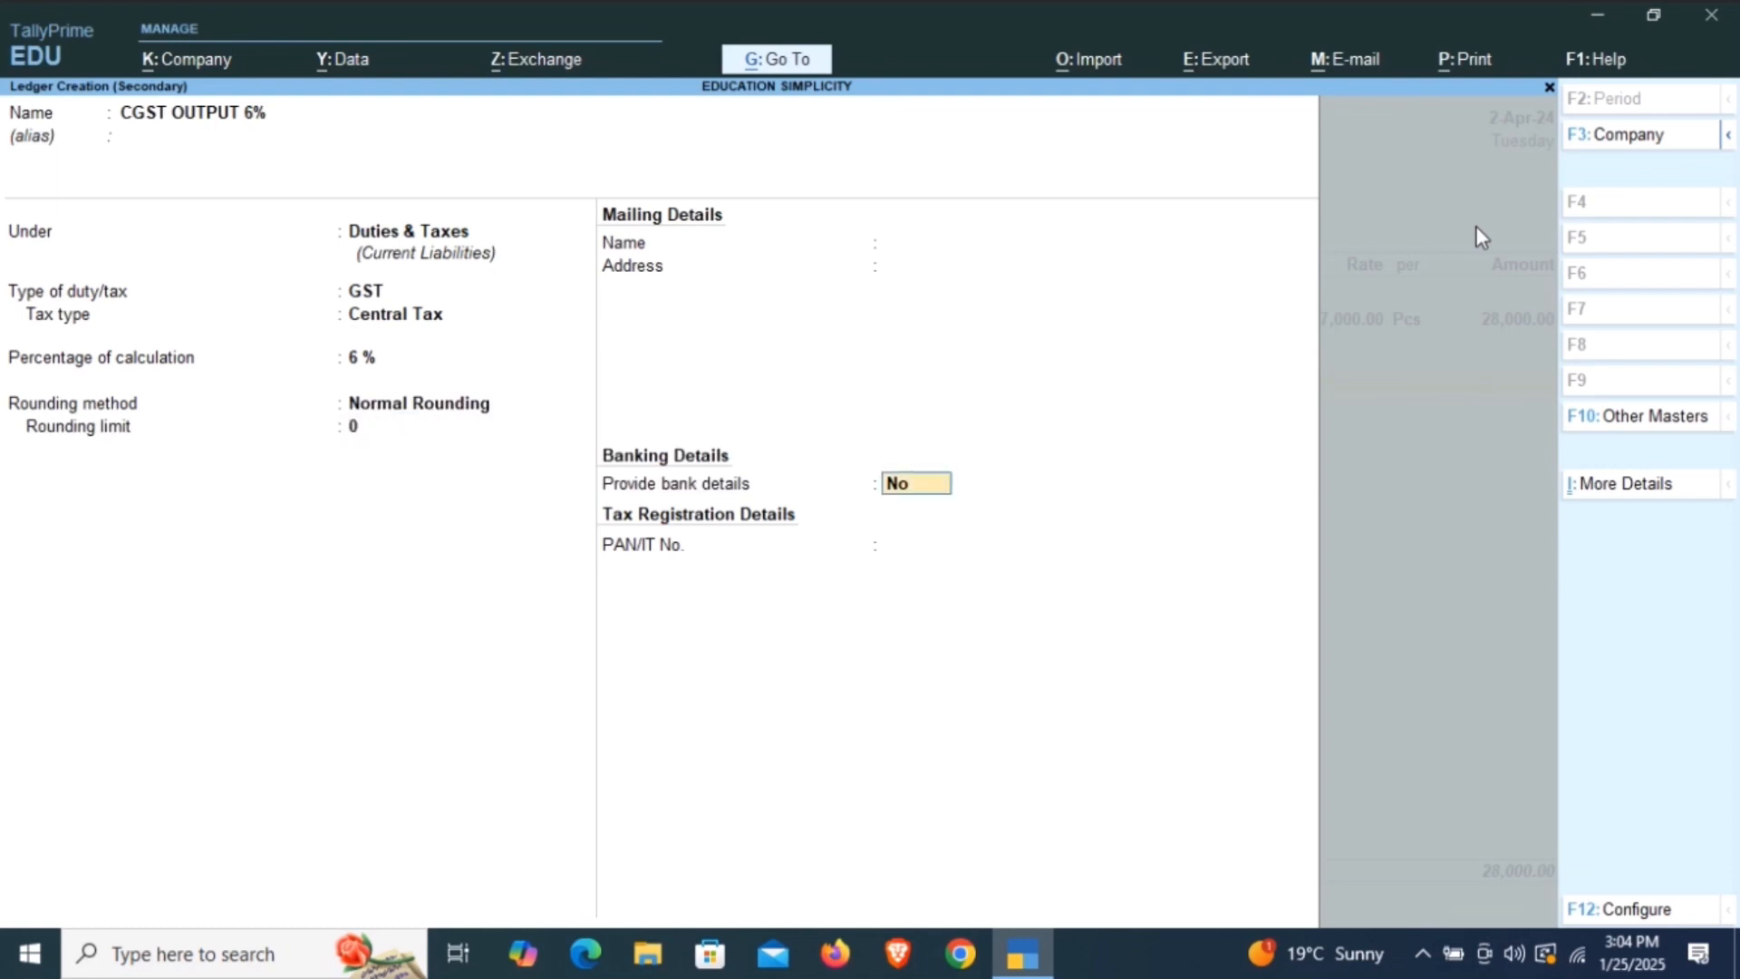
pyautogui.press('Return')
pyautogui.press('Return')
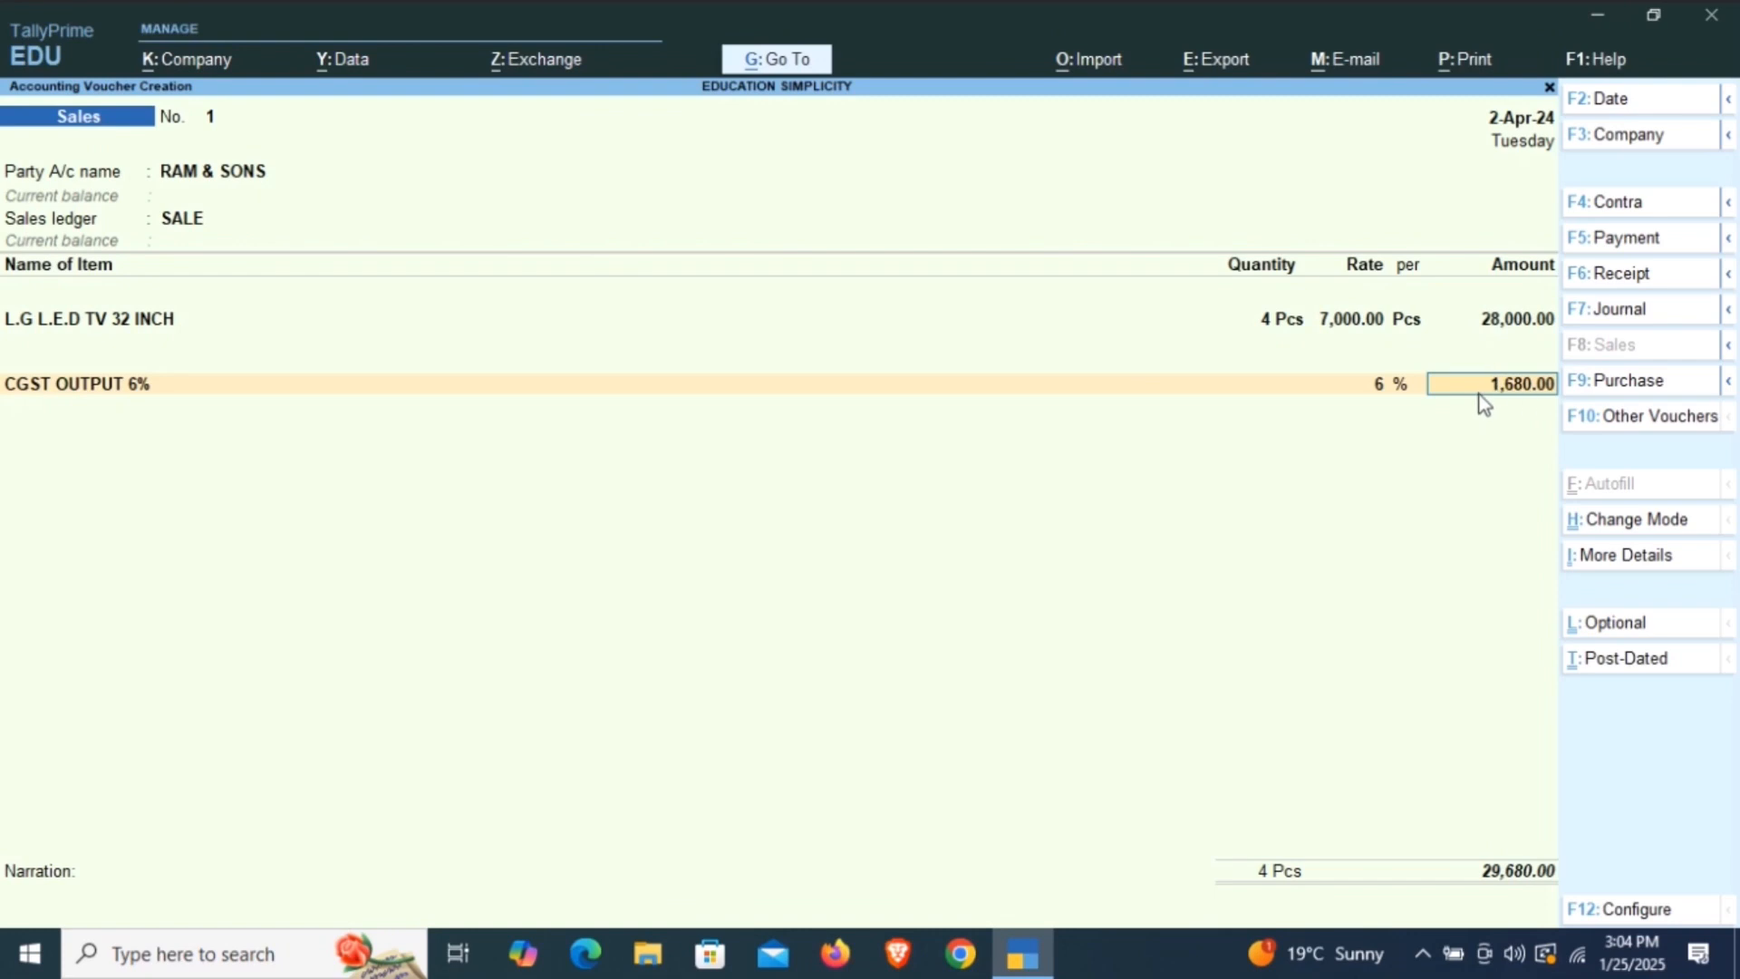
pyautogui.press('Return')
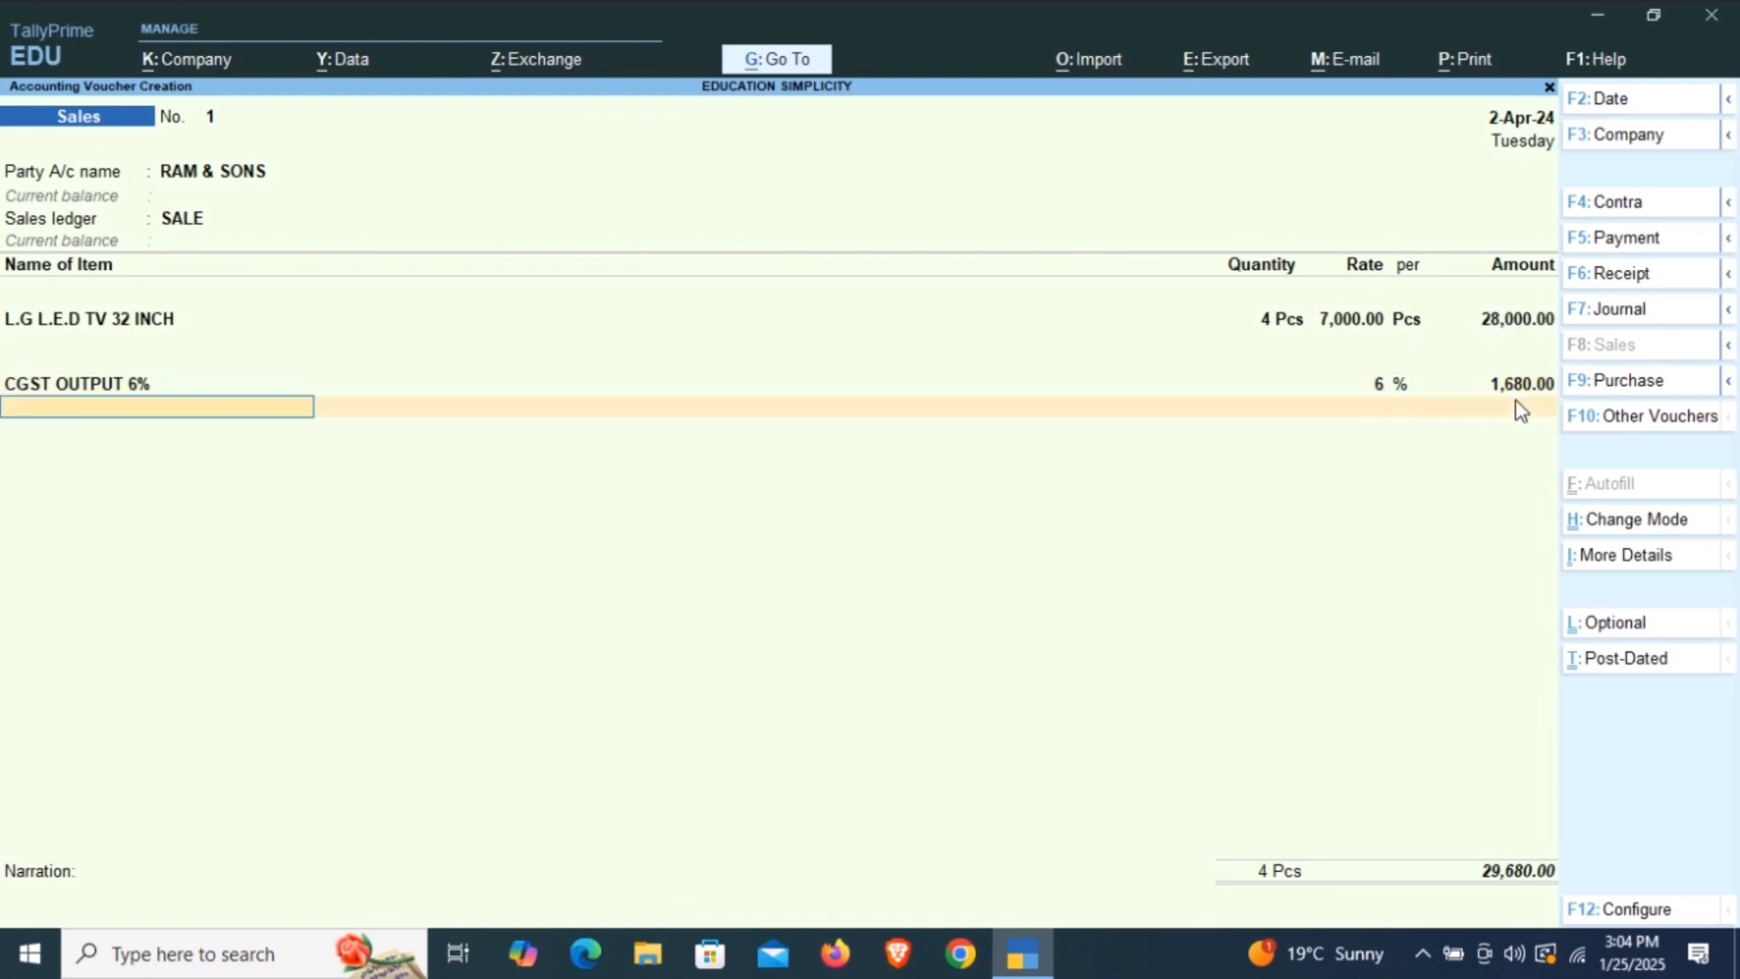
# Create another ledger named SGST OUTPUT 6% without an alias, keeping it under Duties & Taxes.
pyautogui.press('space')
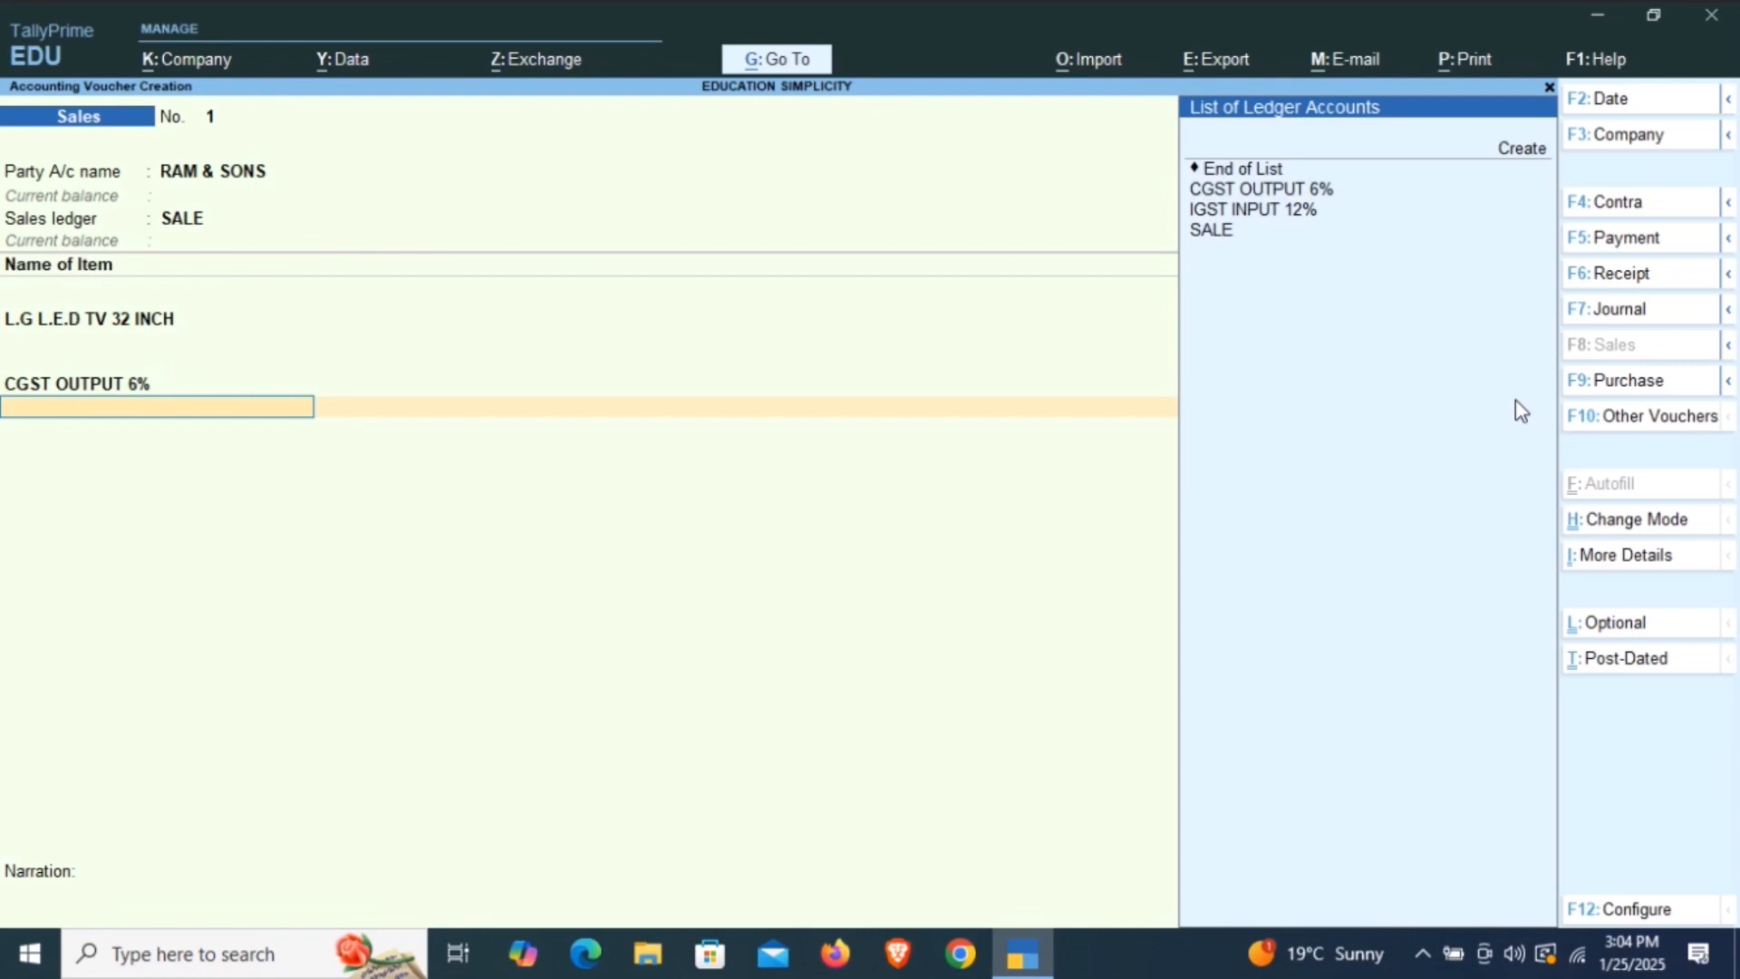
pyautogui.hotkey('alt', 'c')
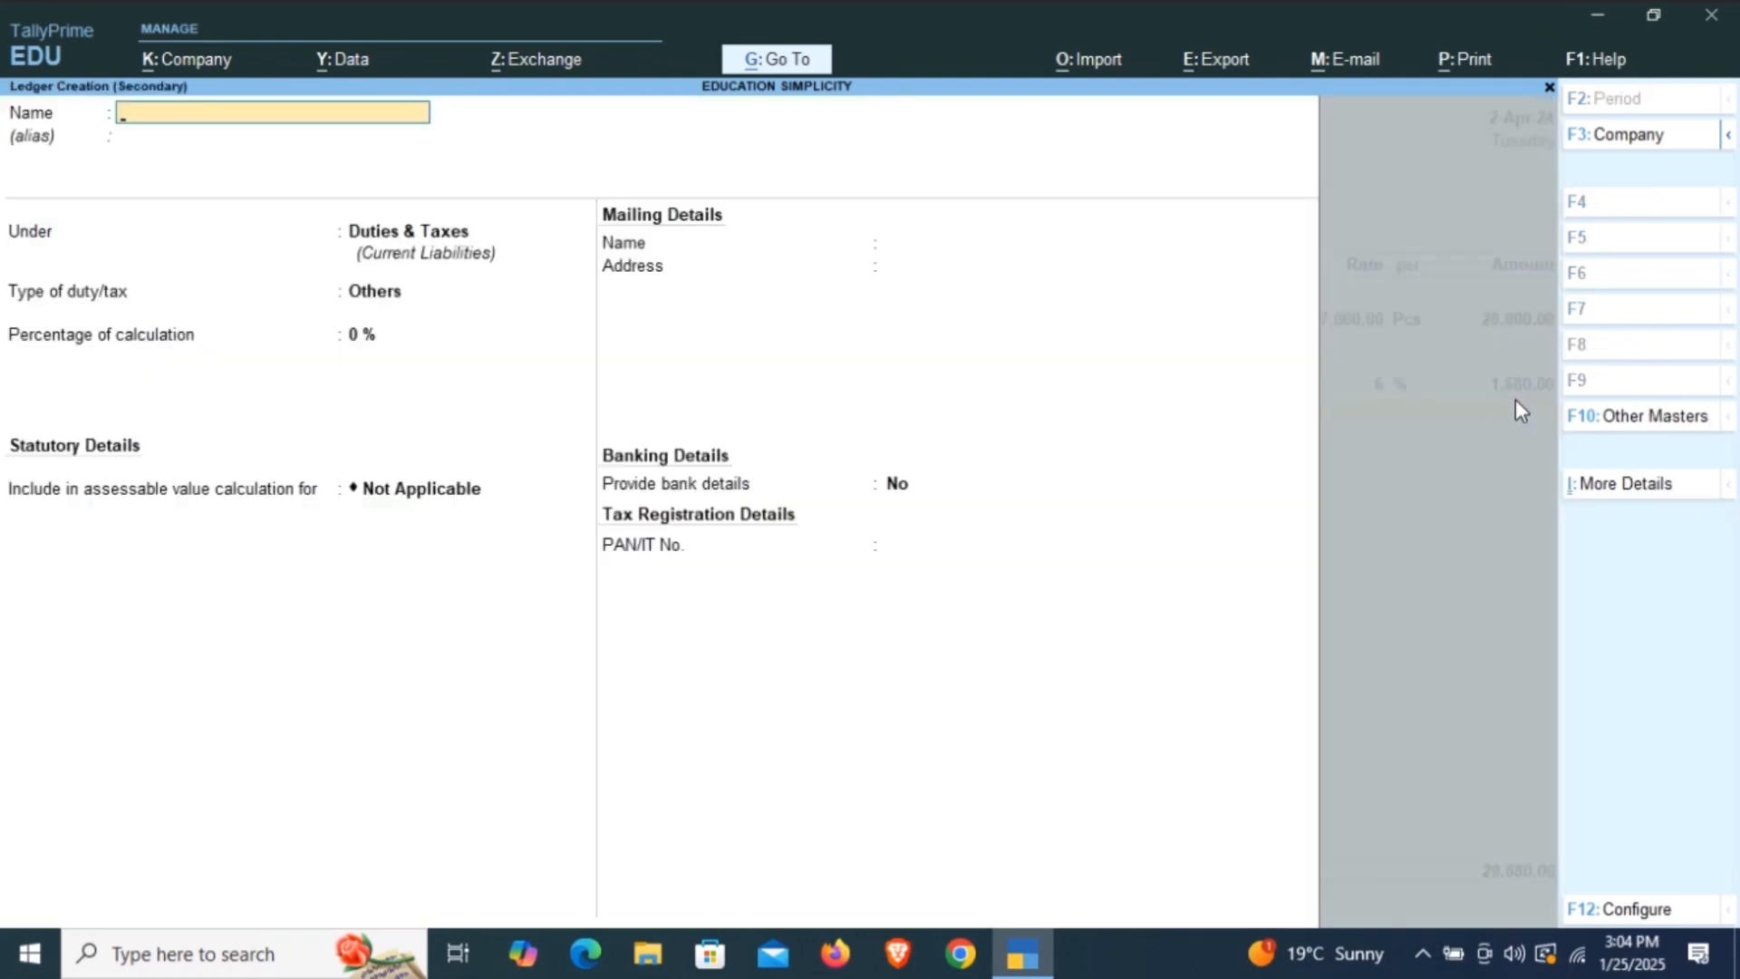
pyautogui.write('SGST OUTPUT 6%')
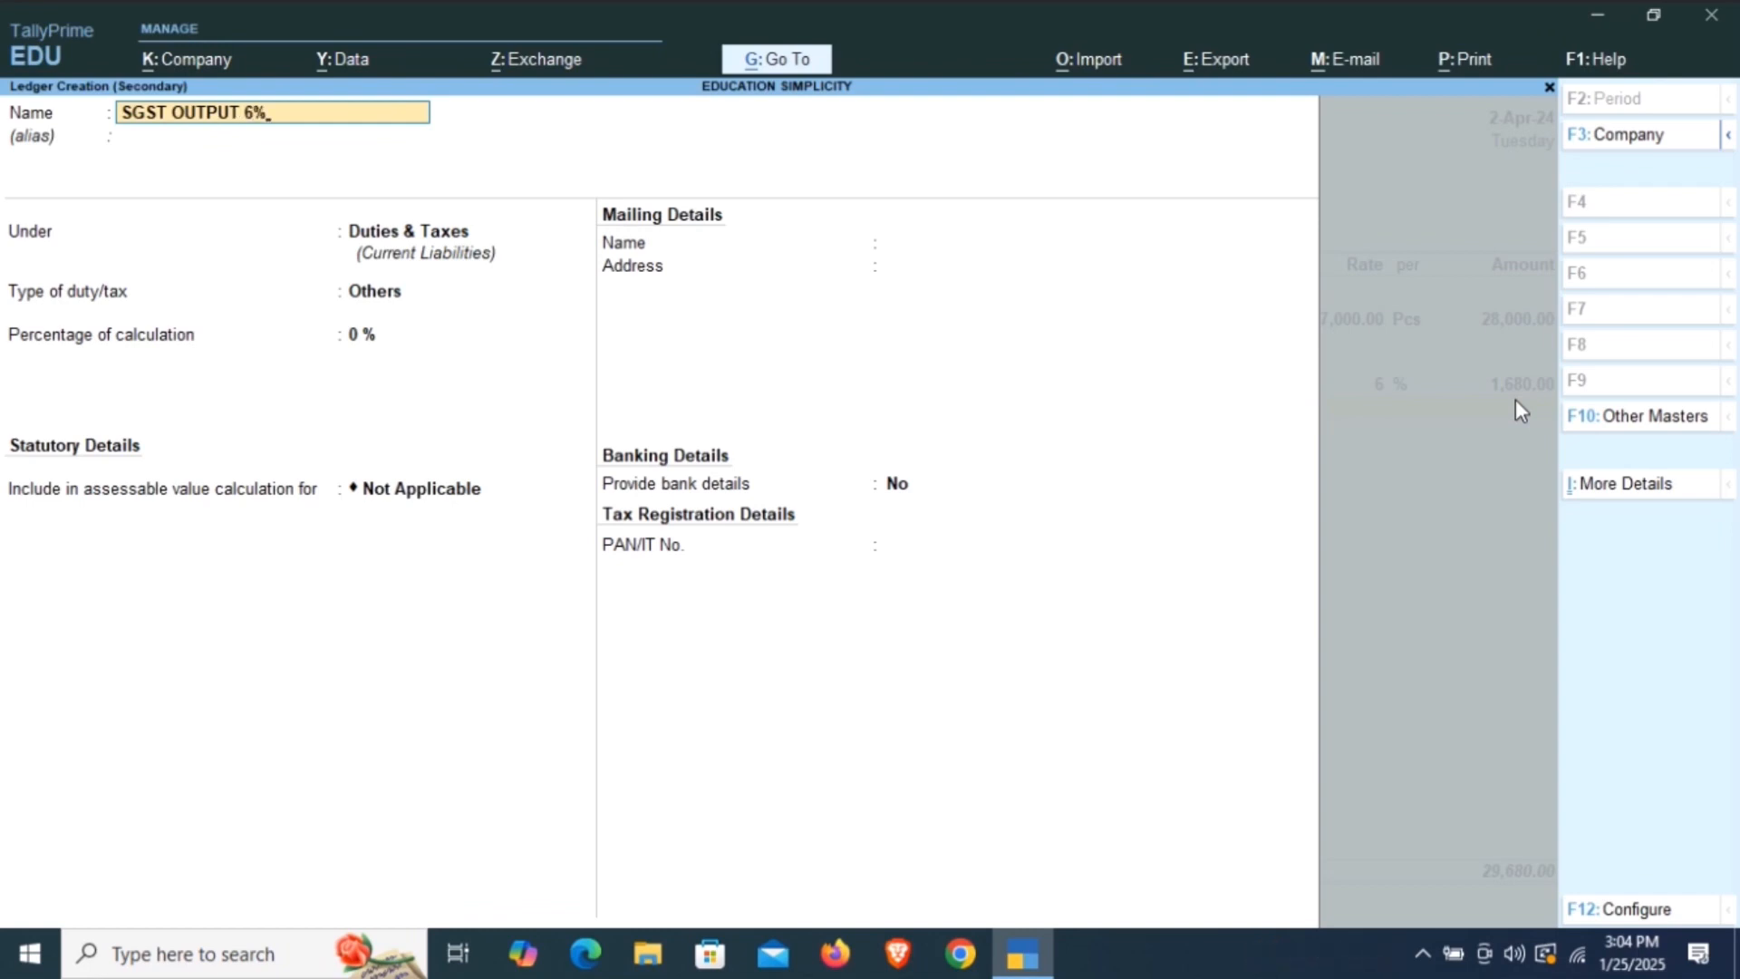
pyautogui.press('Return')
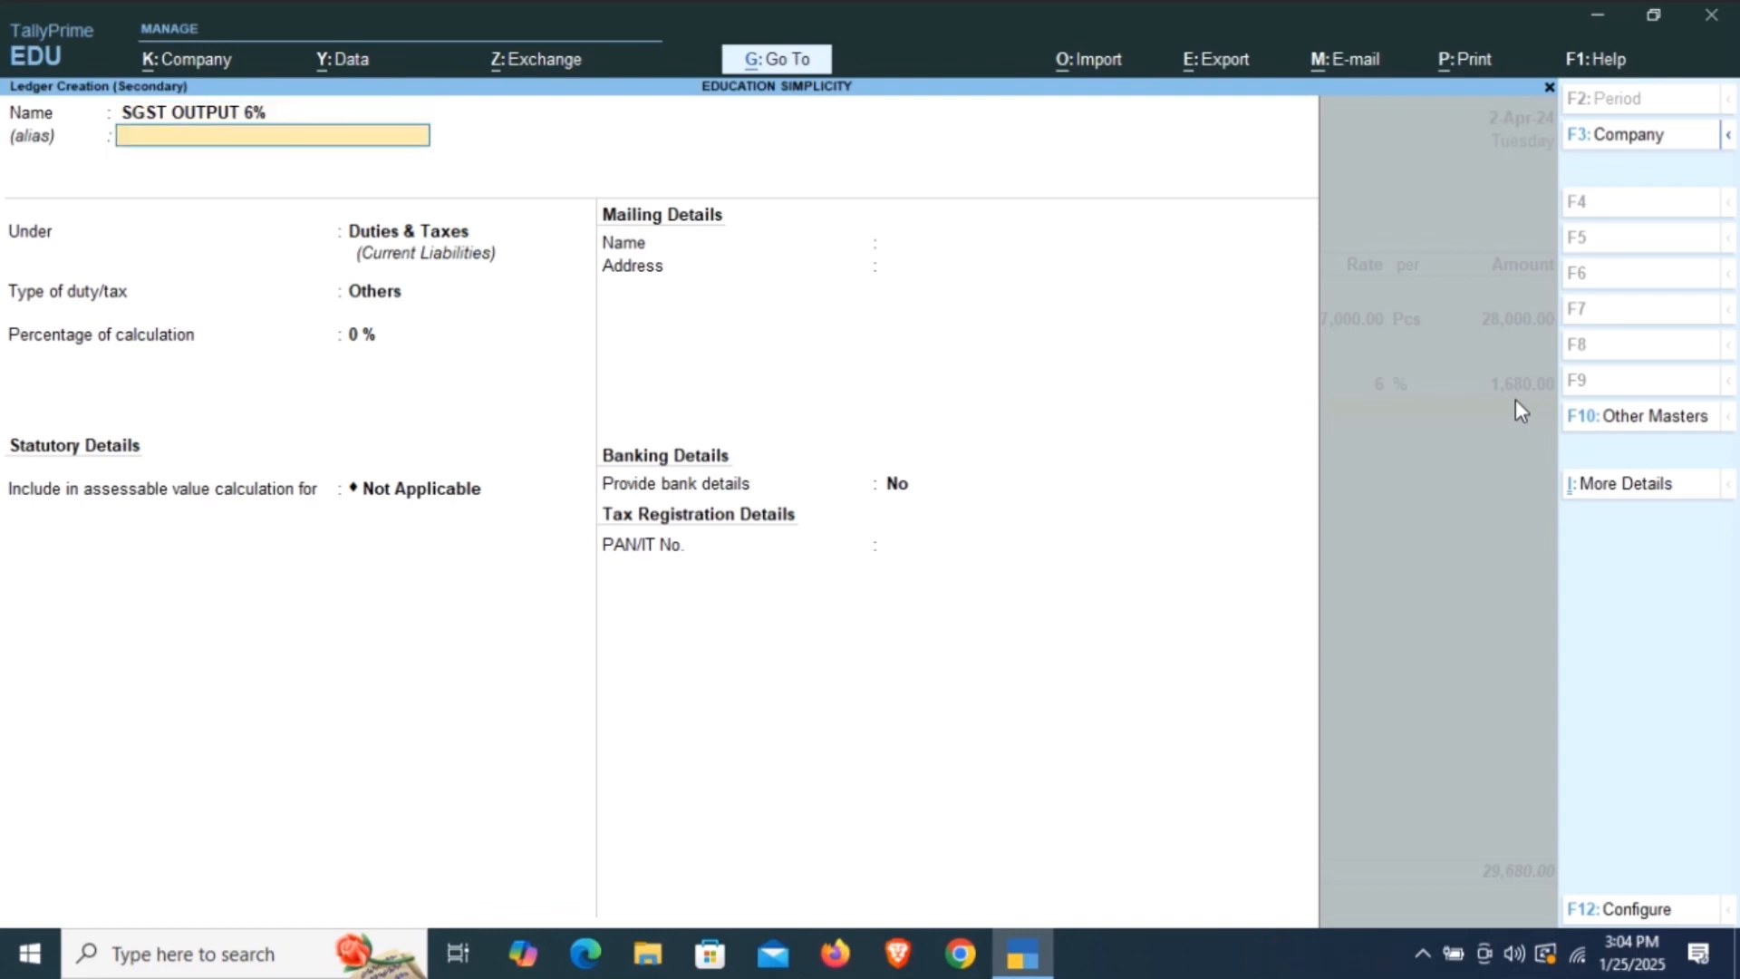
pyautogui.press('Return')
# Set the SGST OUTPUT 6% ledger's duty type to GST and its tax type to State Tax.
pyautogui.press('Return')
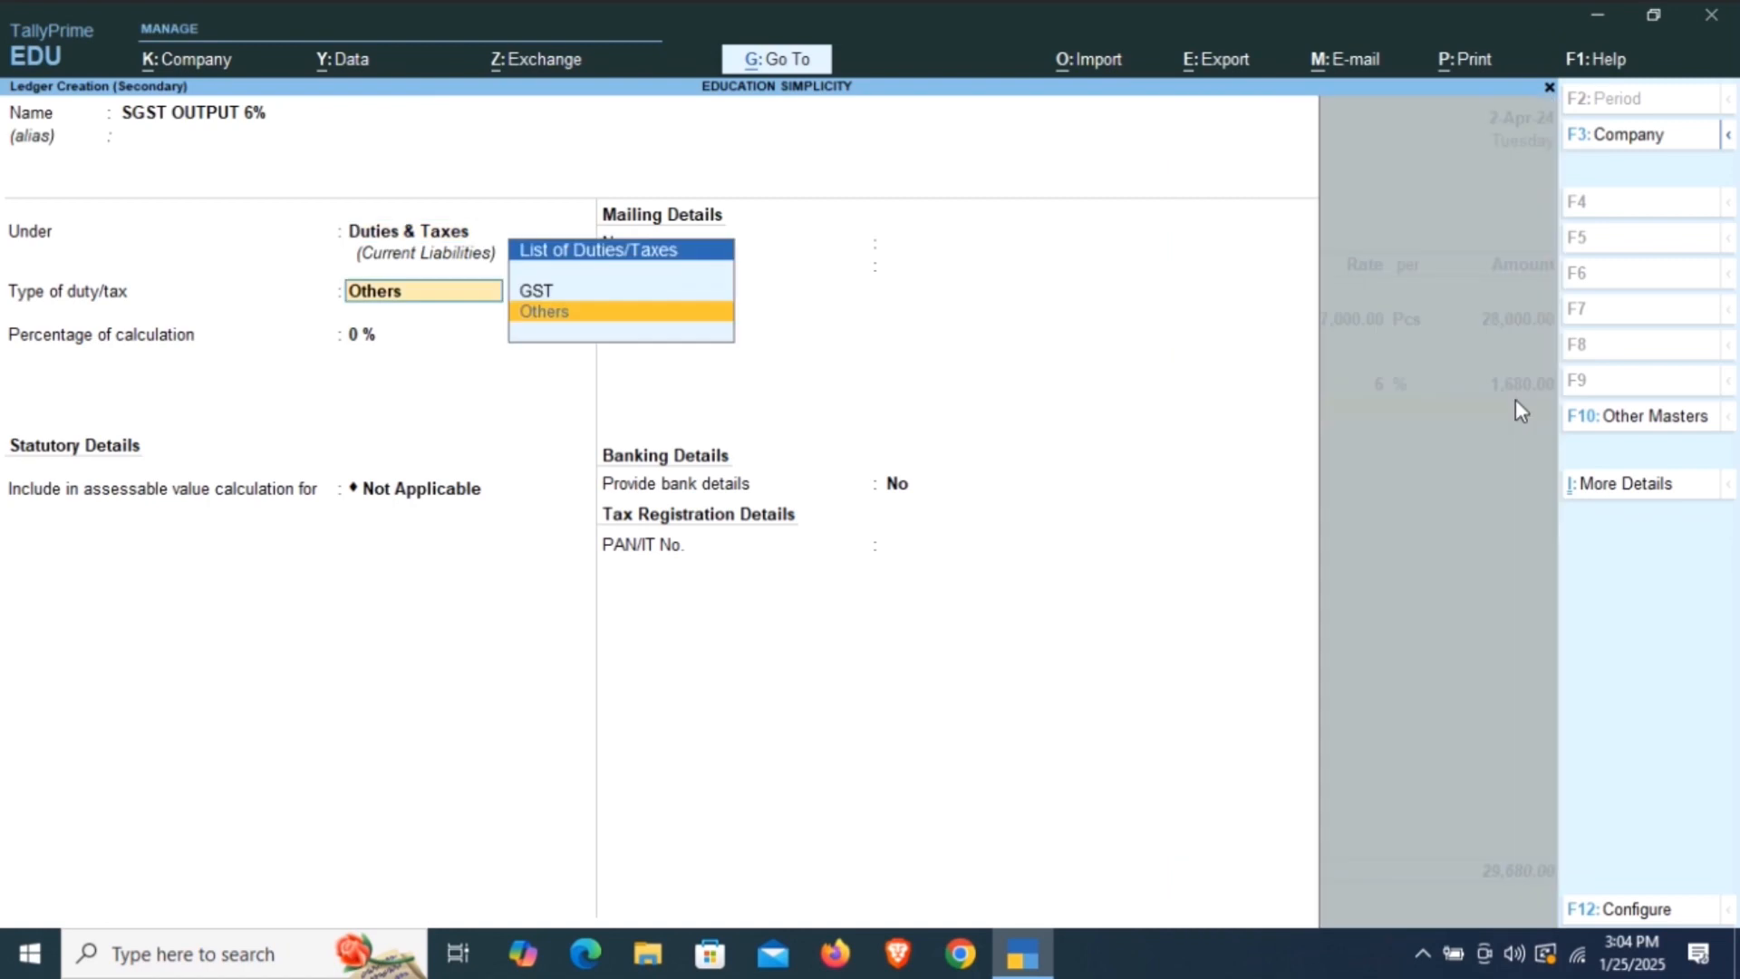
pyautogui.press('Up')
pyautogui.press('Return')
pyautogui.press('Down')
pyautogui.press('Down')
pyautogui.press('Down')
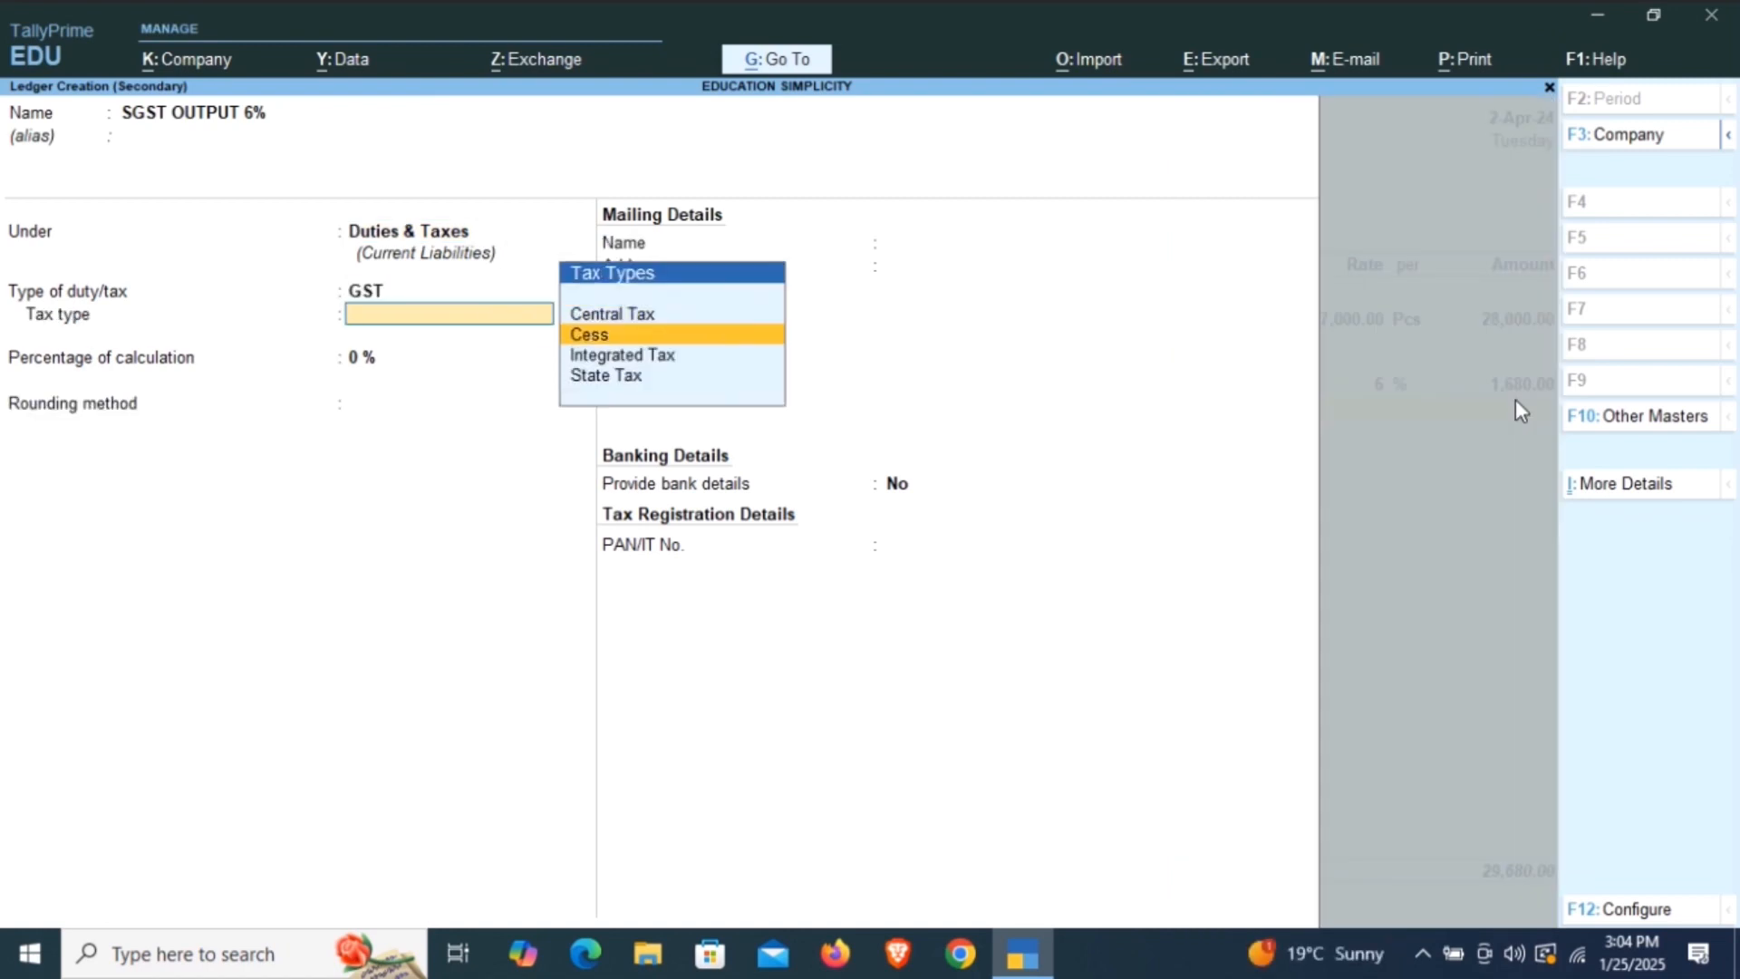
# Set the SGST ledger's calculation to 6% with Normal Rounding and no bank details, save it, and accept its tax line in the voucher.
pyautogui.press('Return')
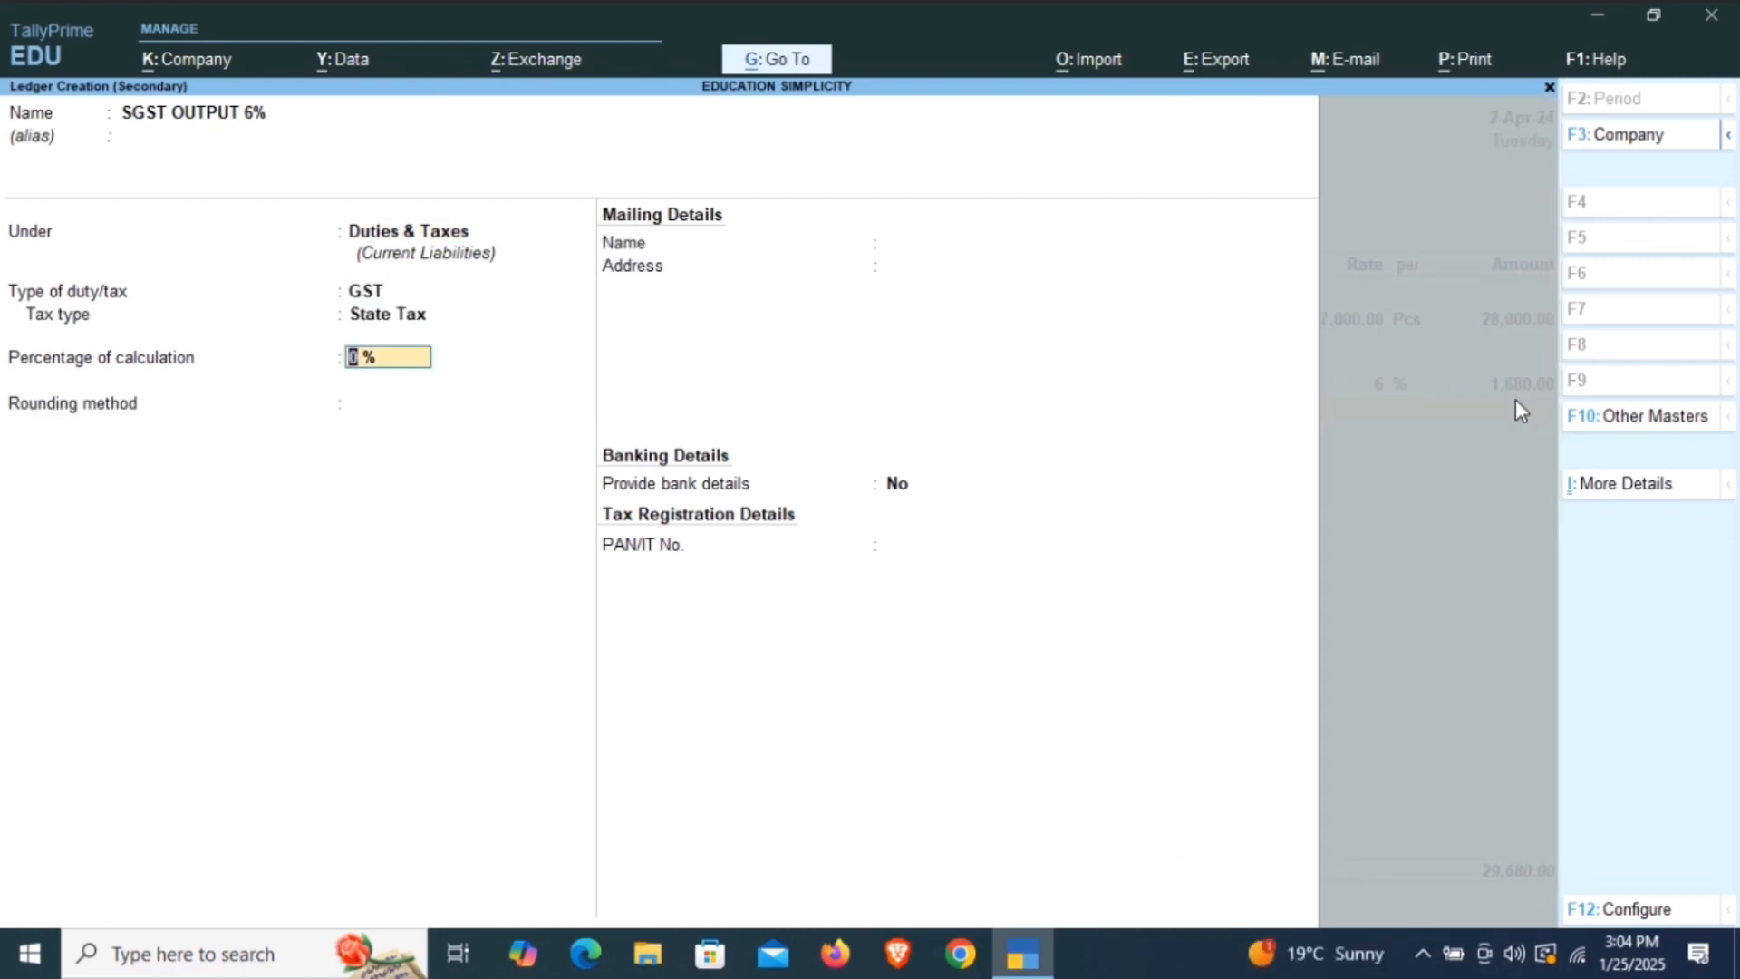
pyautogui.write('6')
pyautogui.press('Return')
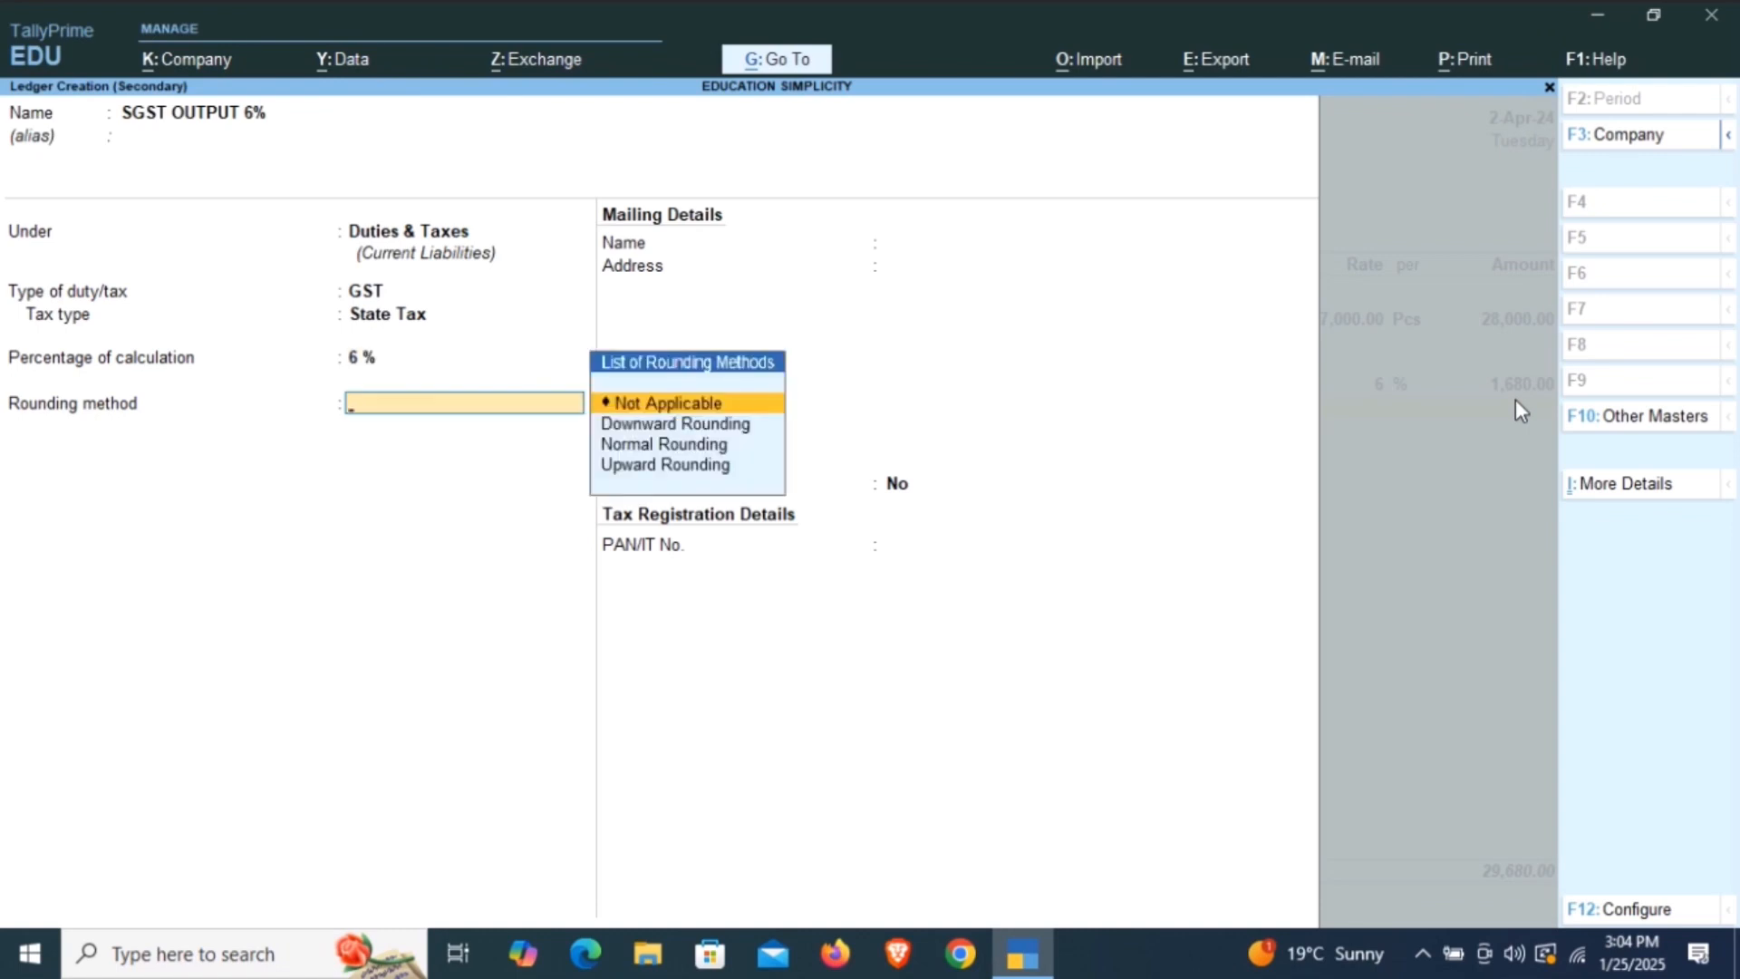
pyautogui.press('Down')
pyautogui.press('Down')
pyautogui.press('Return')
pyautogui.press('Return')
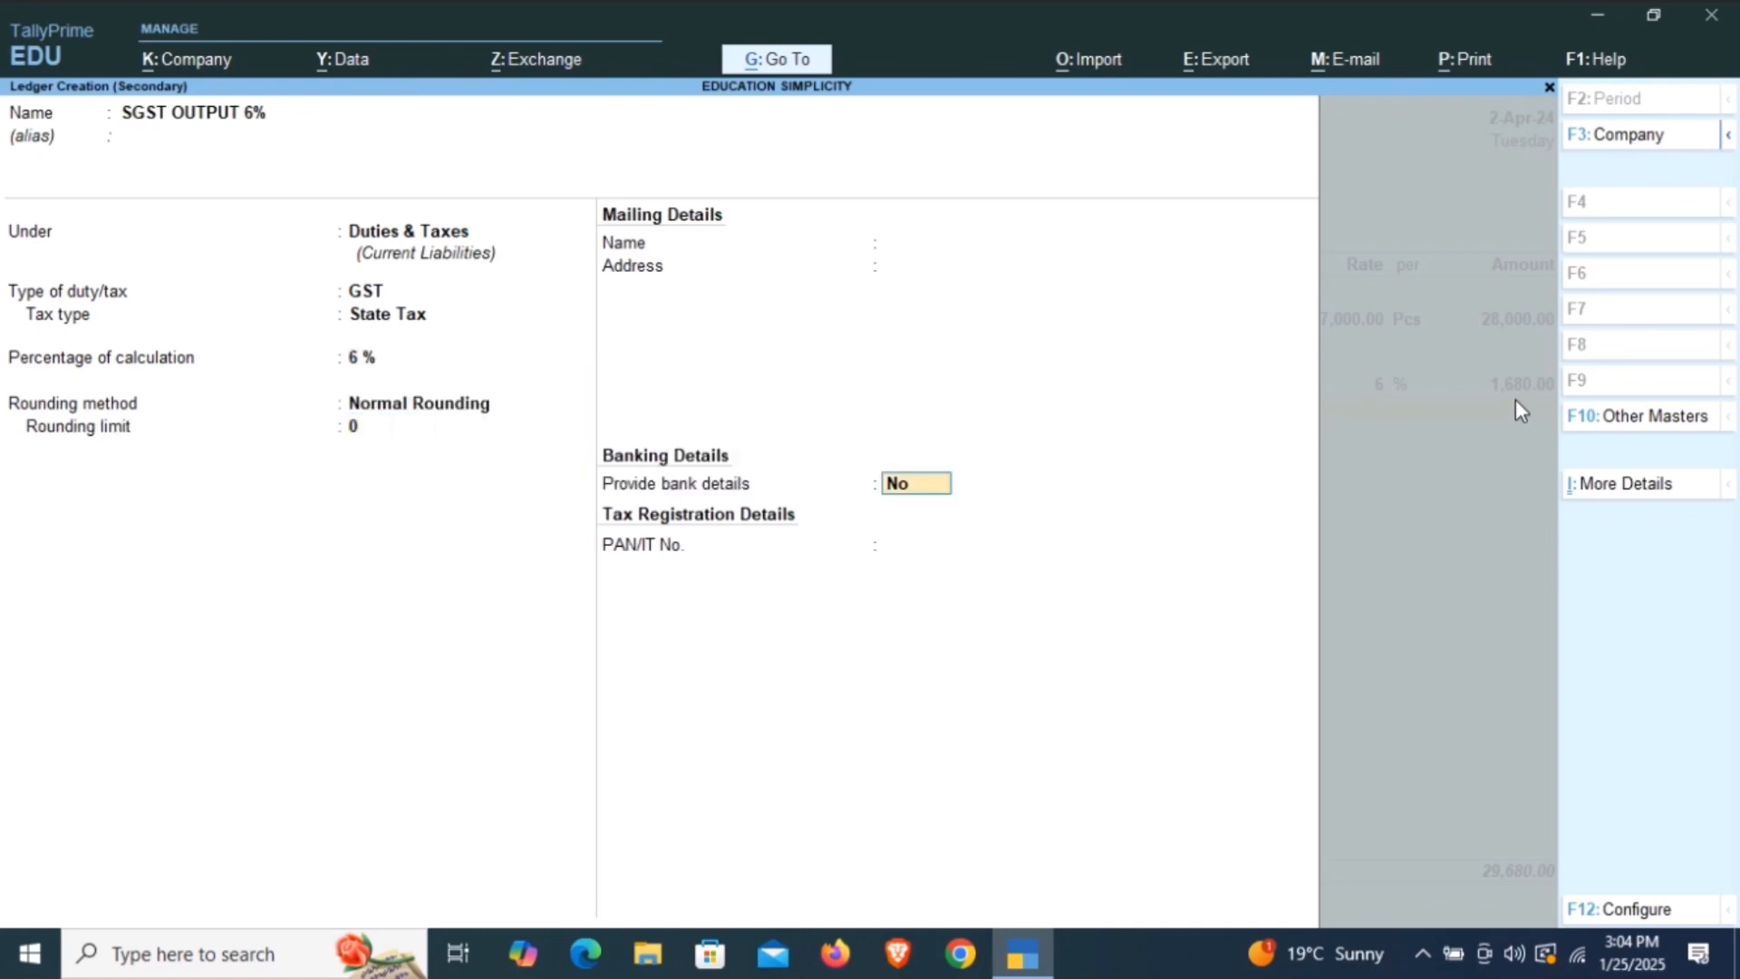
pyautogui.press('Return')
pyautogui.press('Return')
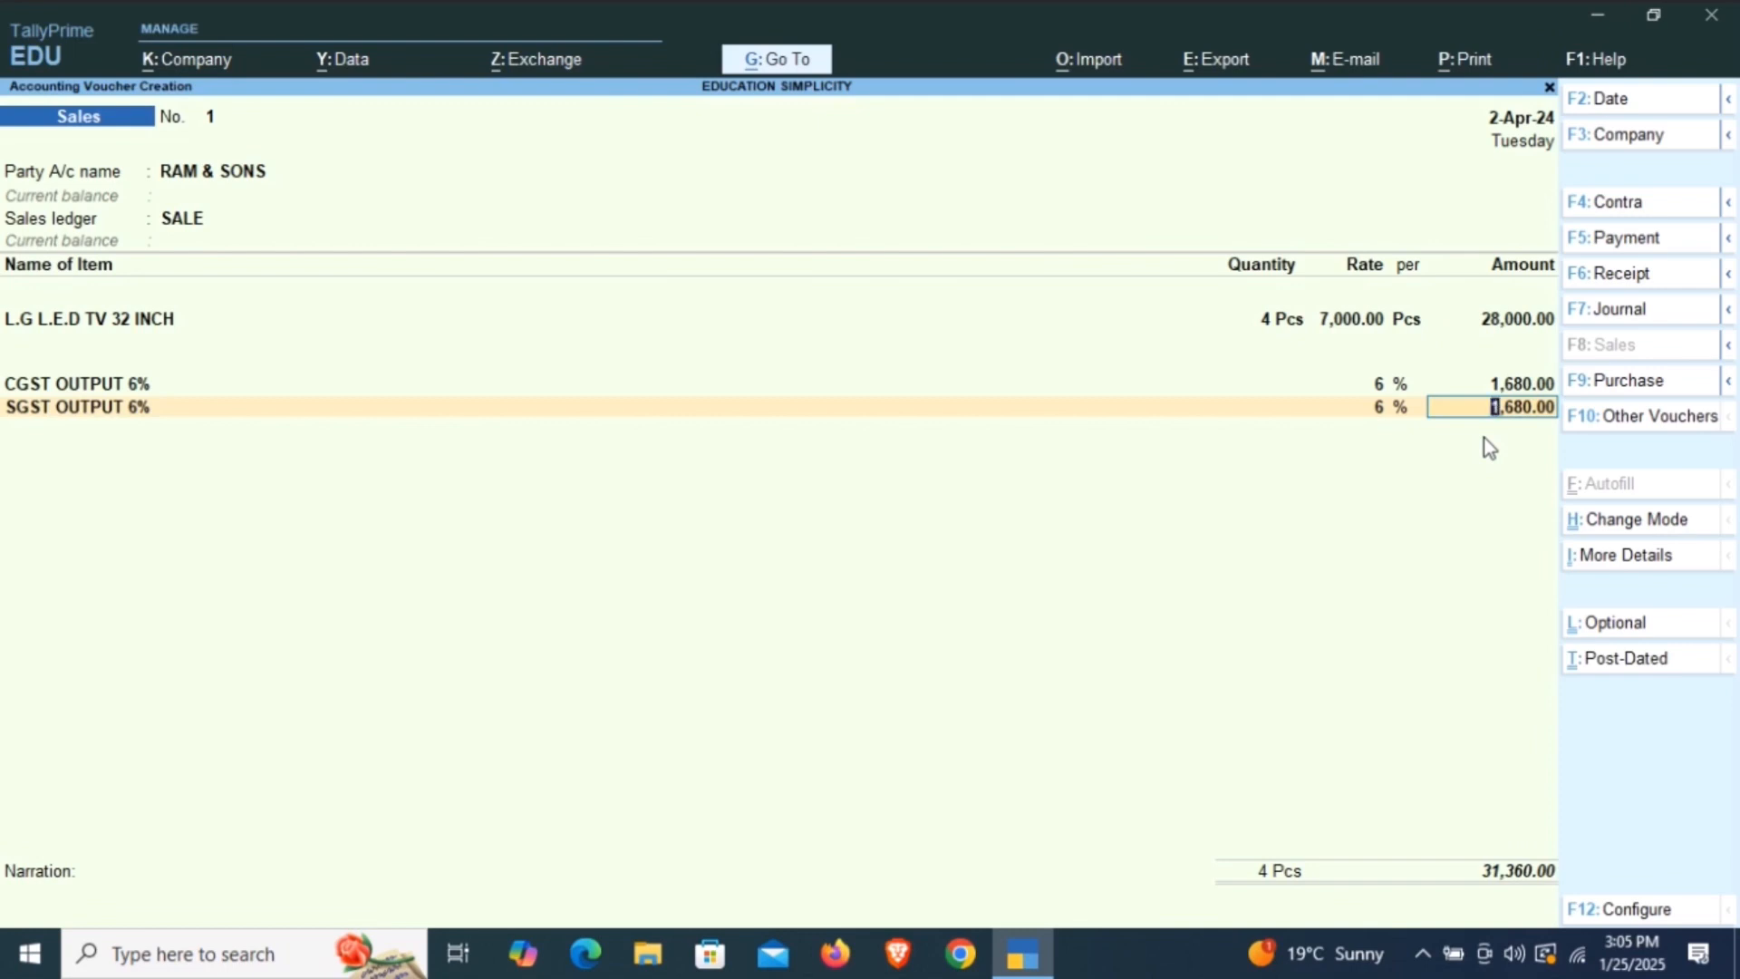
pyautogui.press('Return')
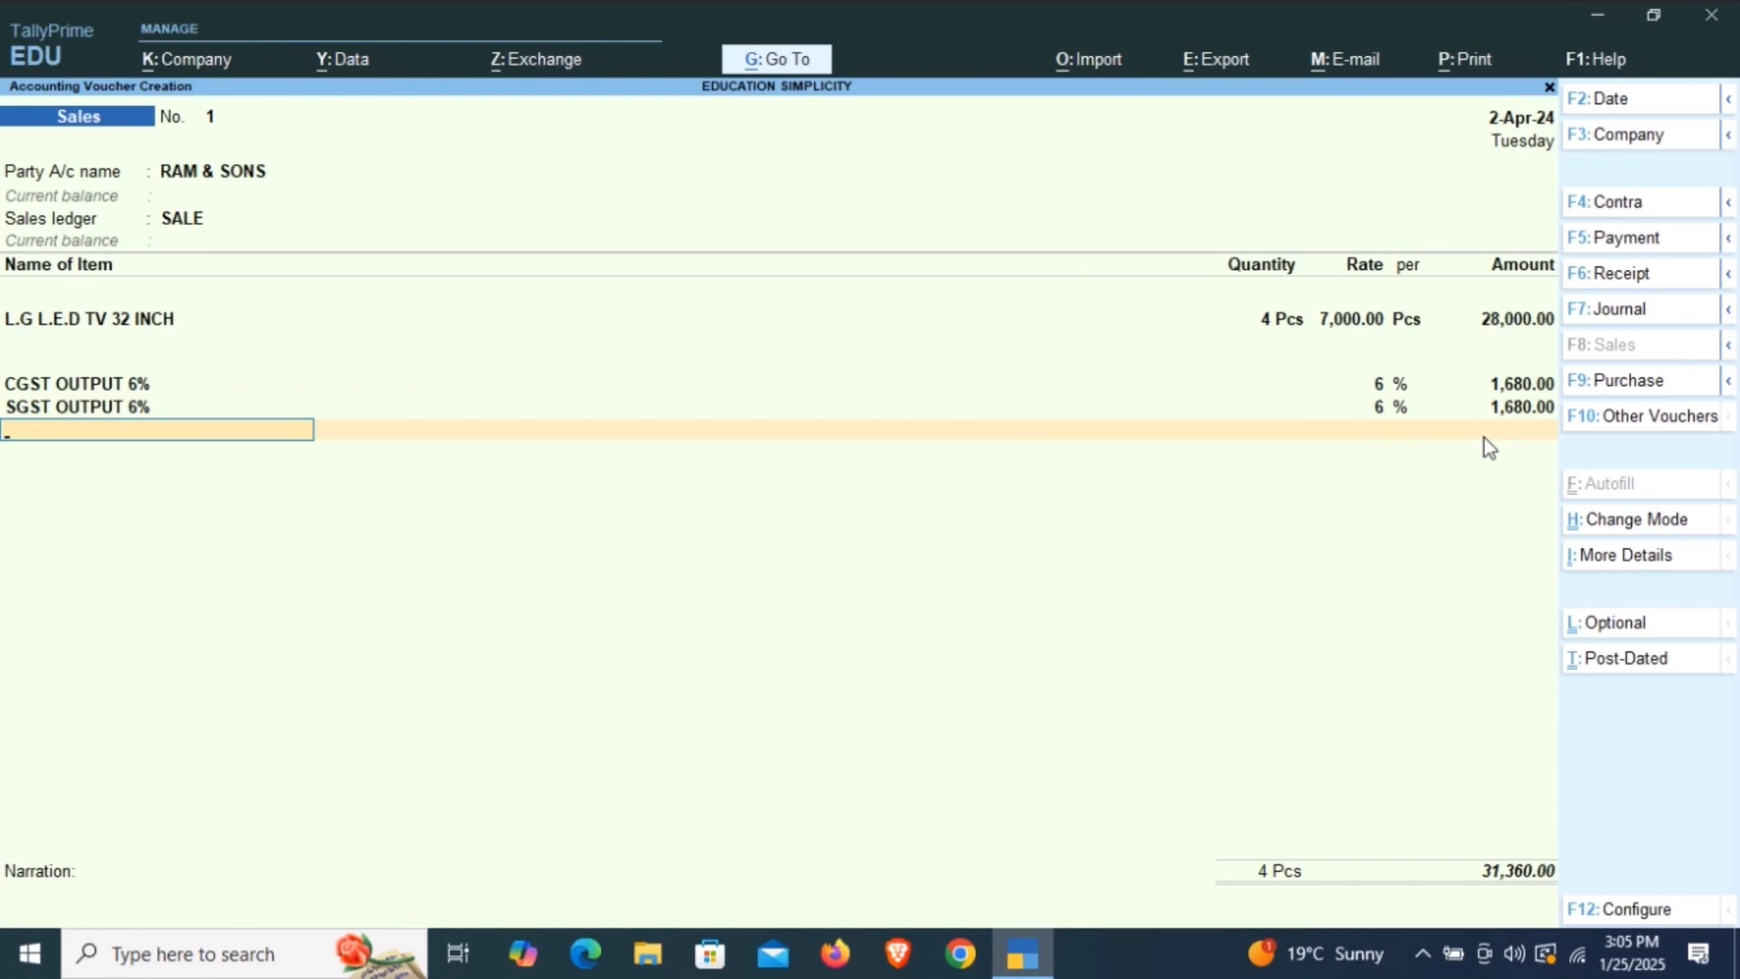
# End the voucher's ledger list and record the bill for RAM & SONS as New Ref 1 with 30 credit days for the full amount.
pyautogui.press('Return')
pyautogui.press('Return')
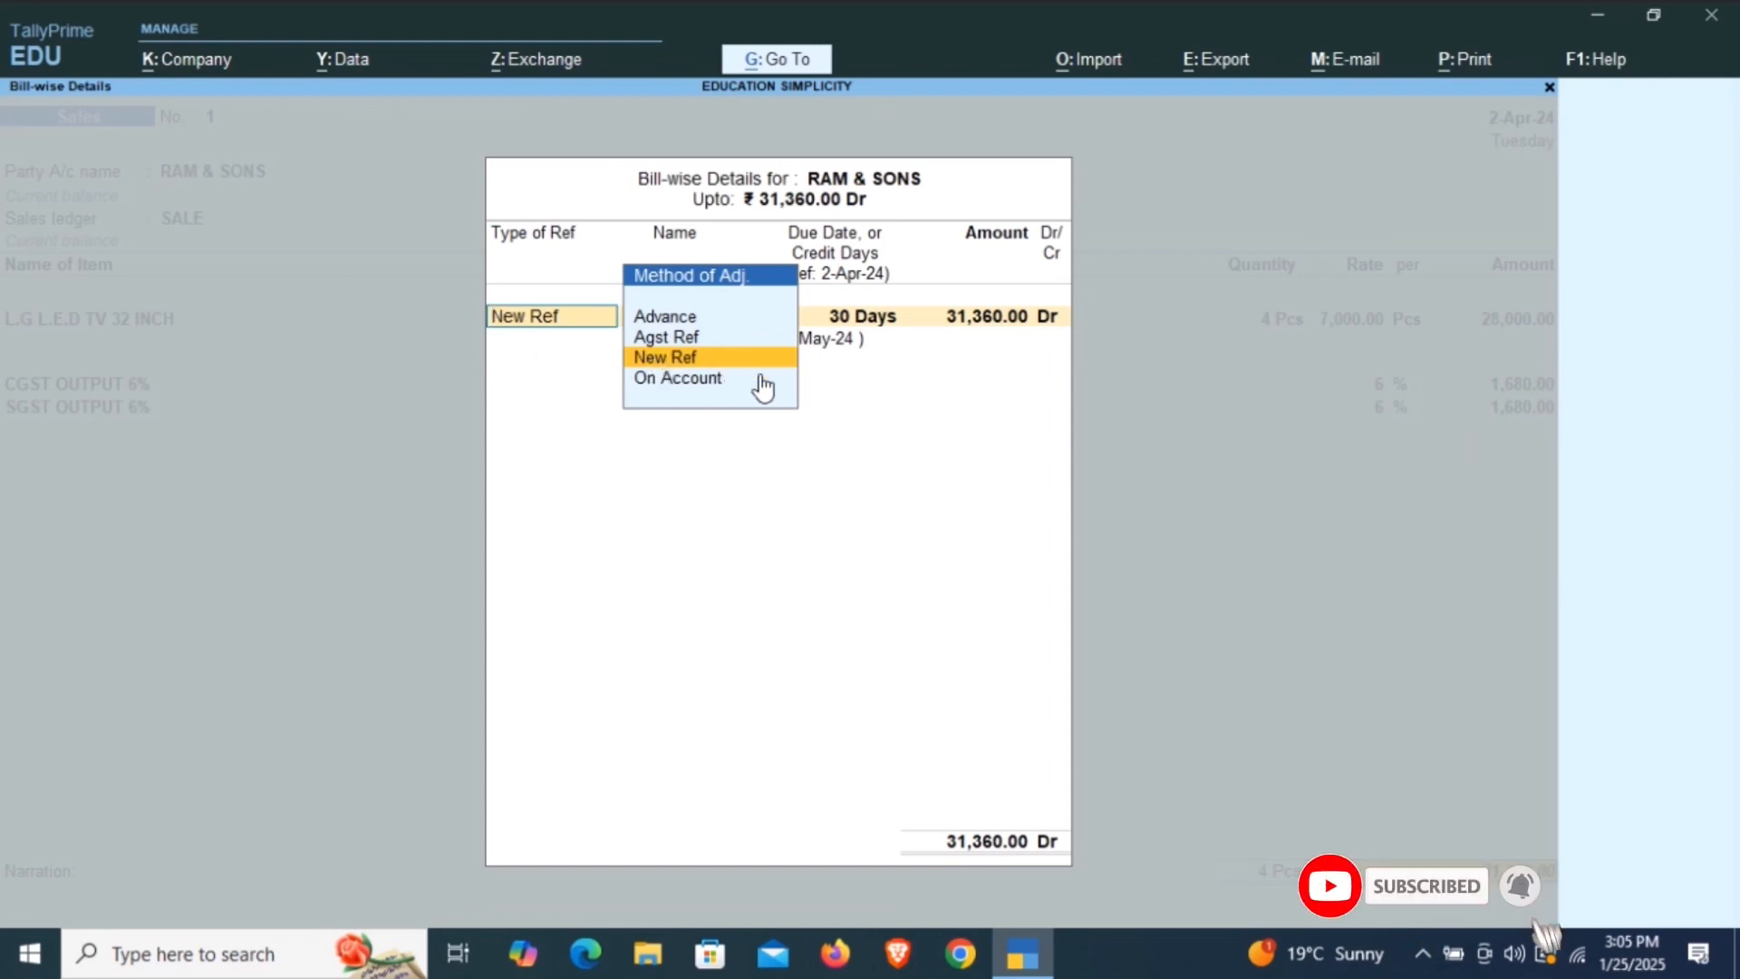
pyautogui.press('Return')
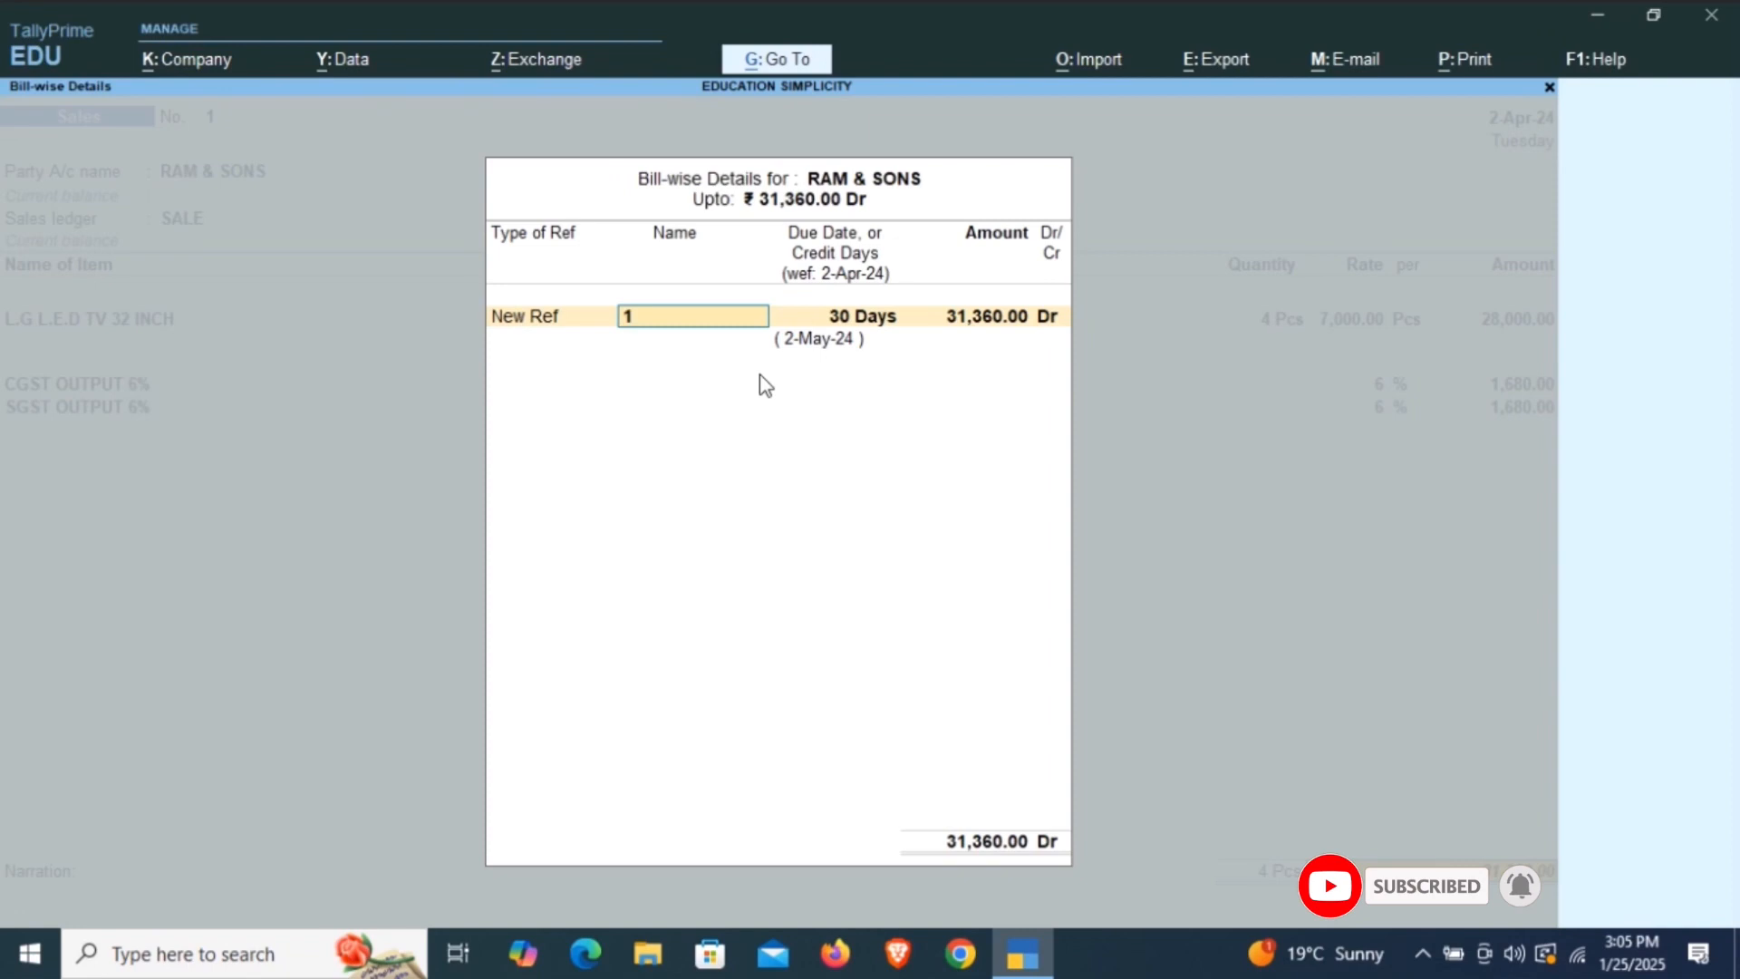
pyautogui.press('Return')
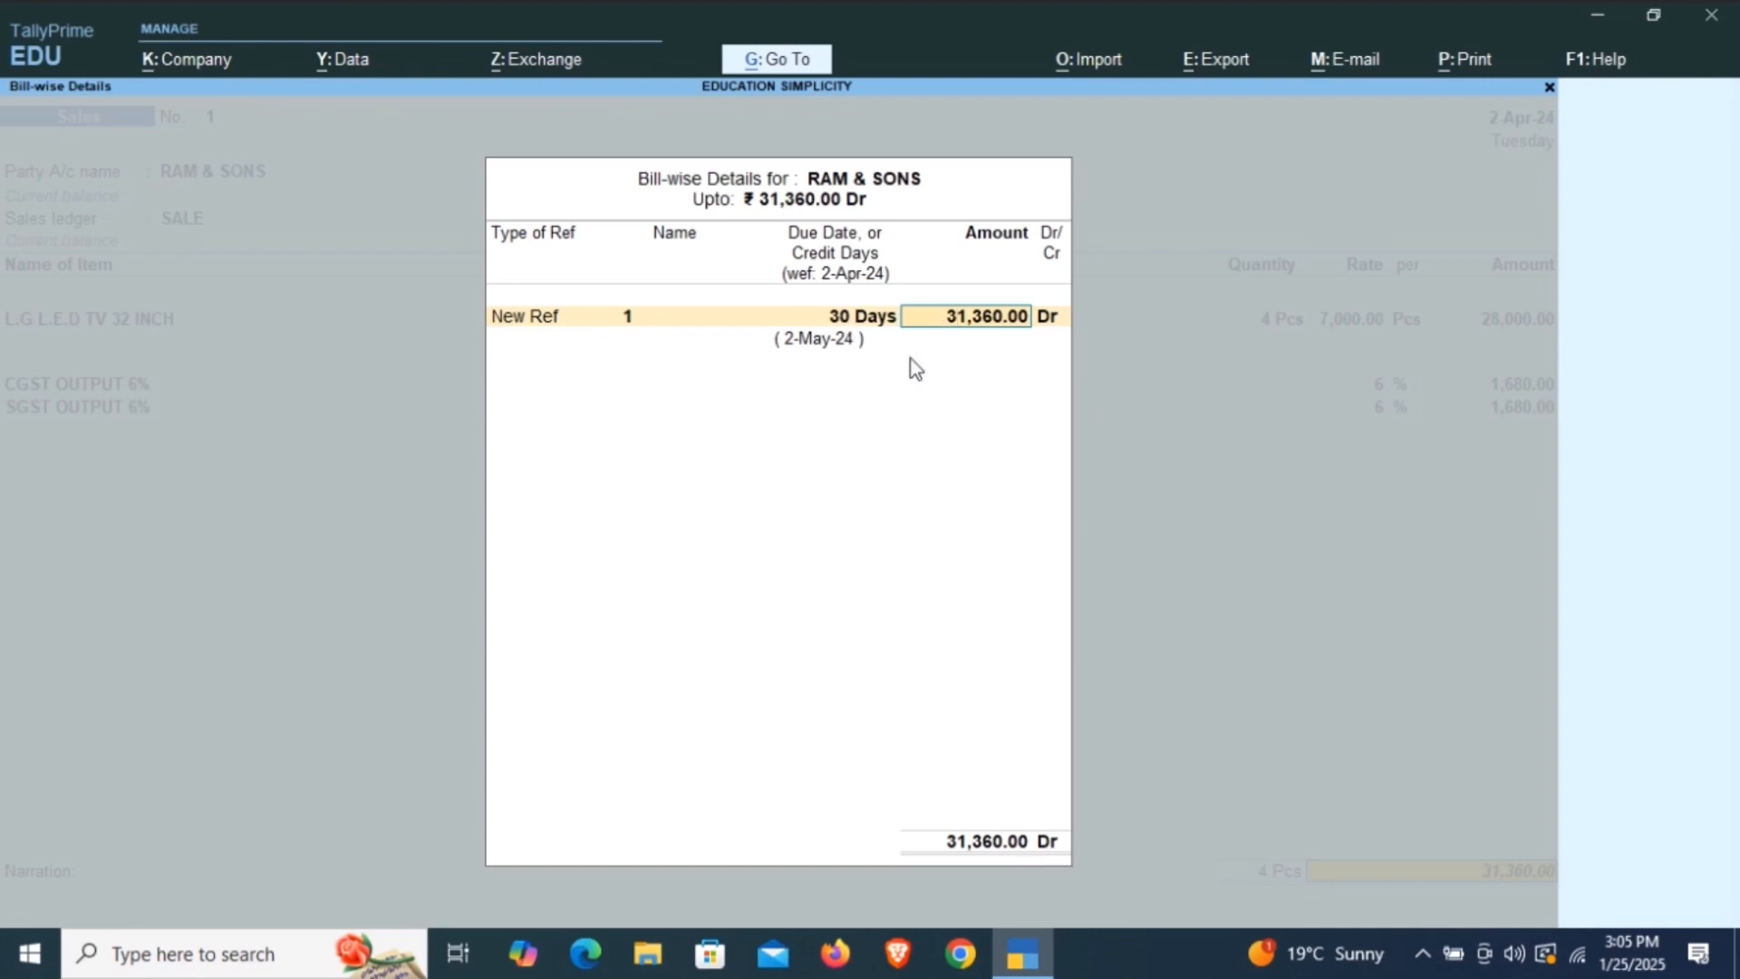
pyautogui.press('Return')
# Leave the narration empty, accept the sales voucher, and exit voucher entry to the Gateway of Tally.
pyautogui.press('Return')
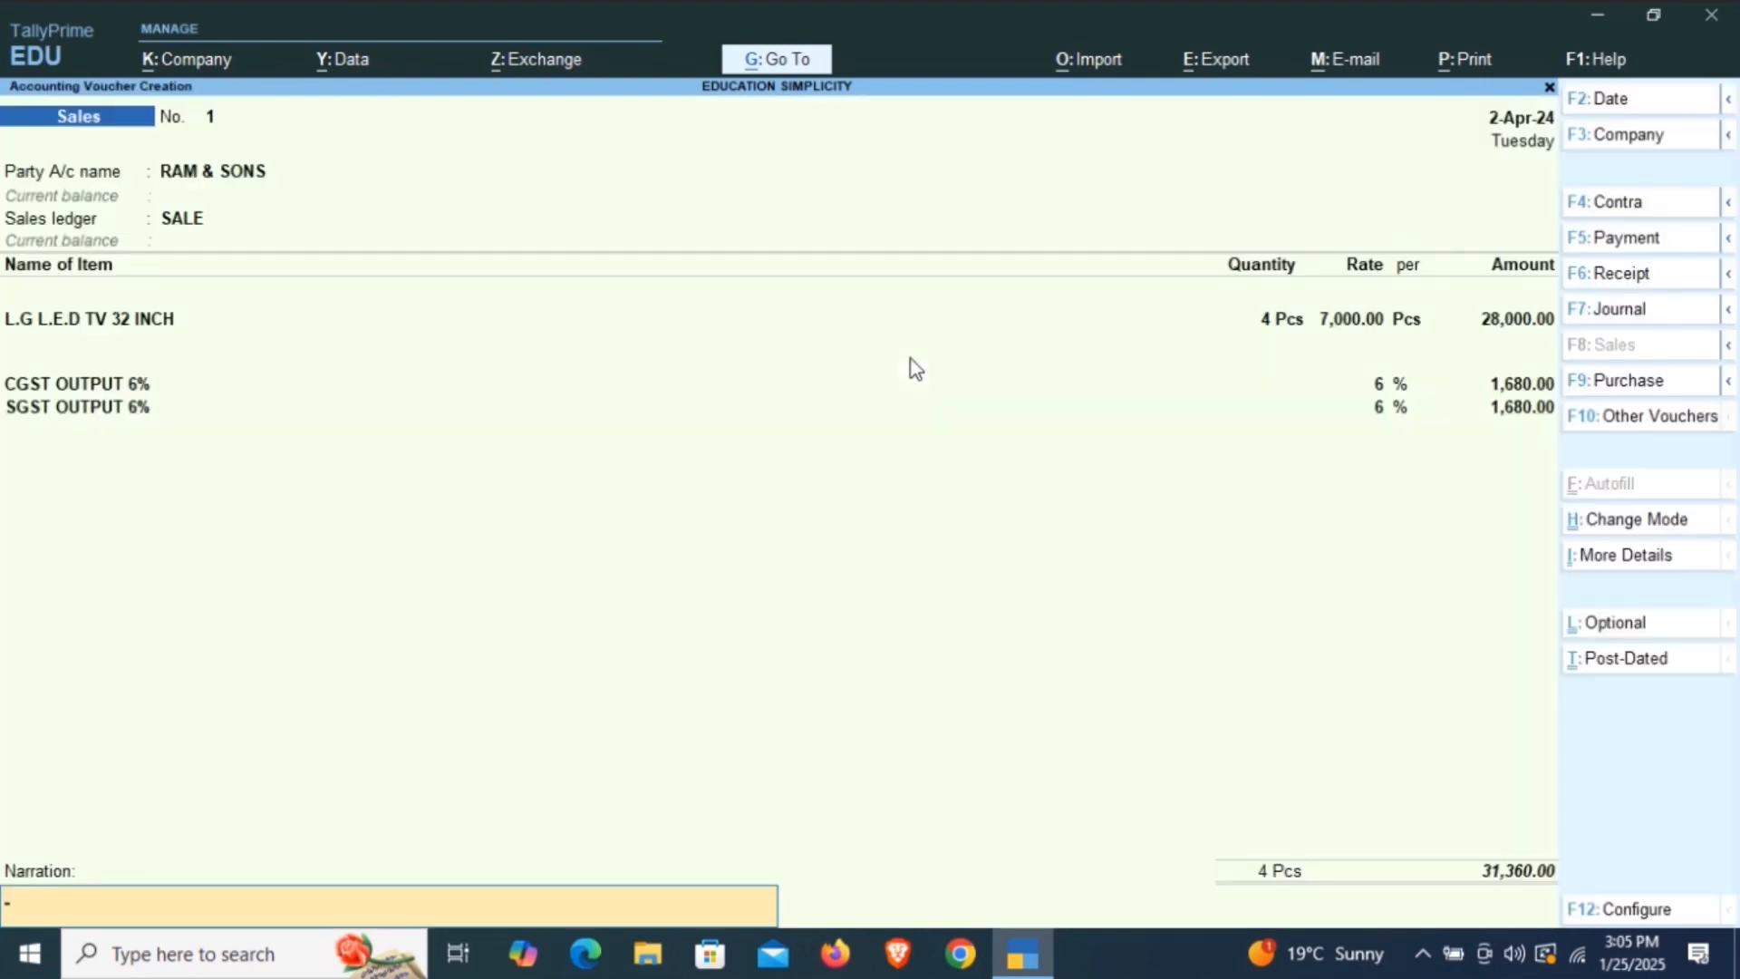
pyautogui.press('Return')
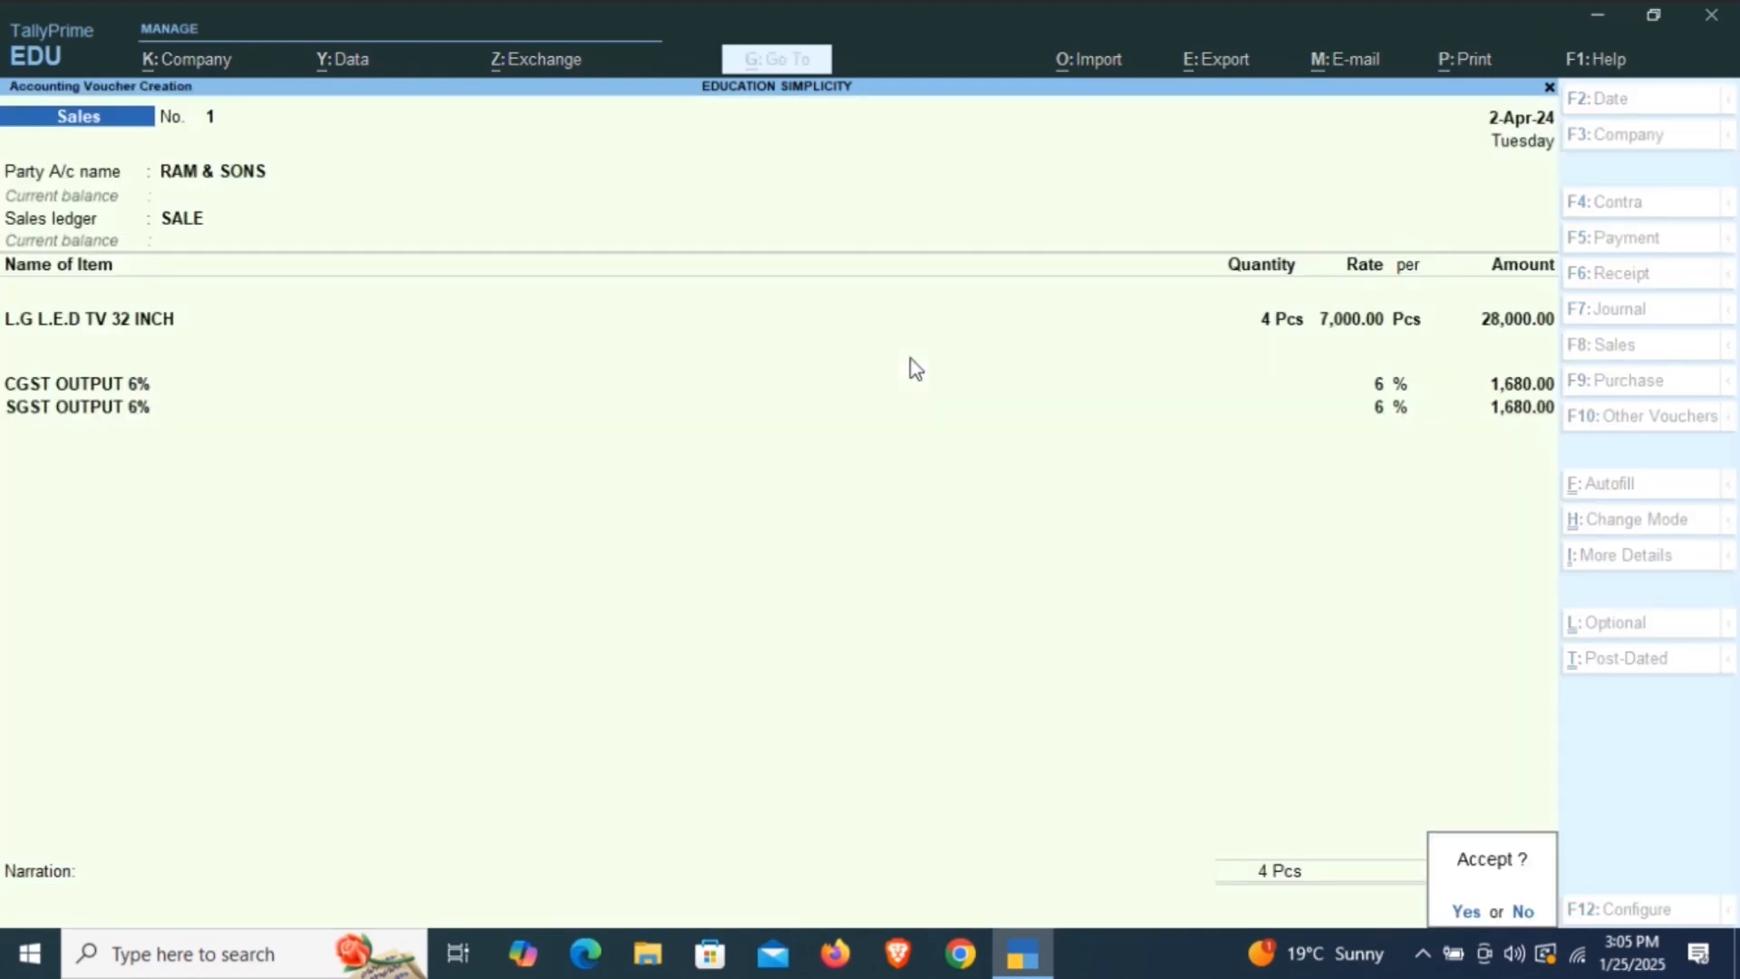
pyautogui.press('y')
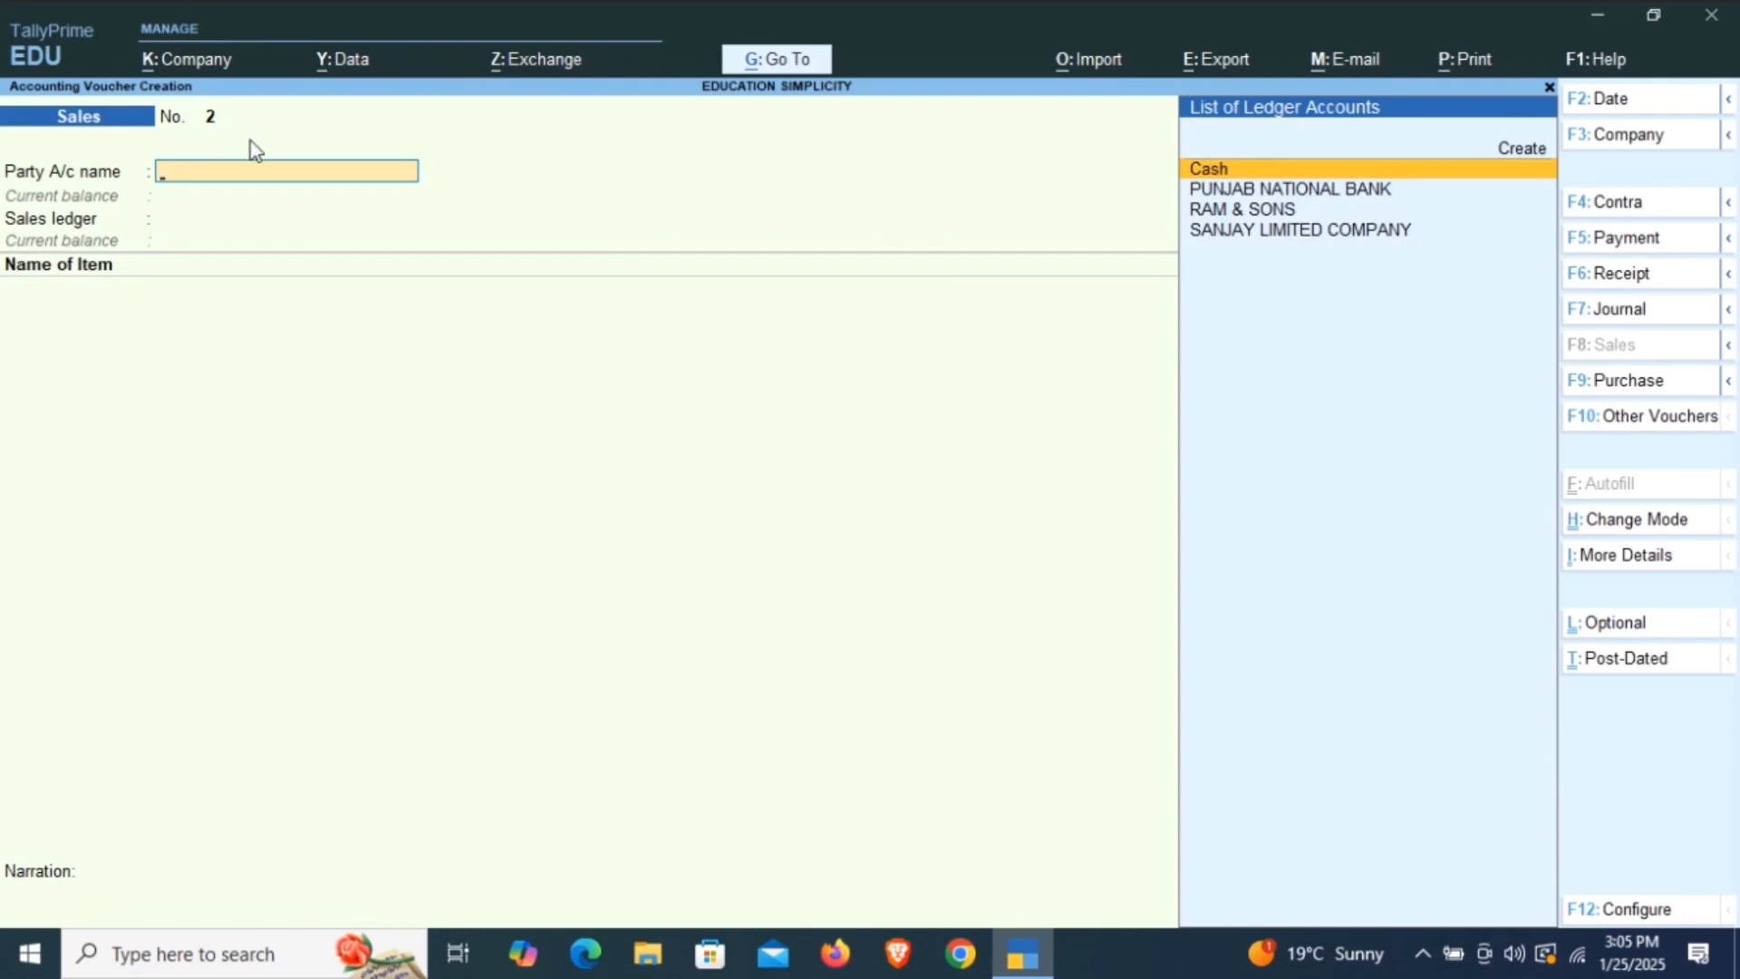
pyautogui.press('Escape')
pyautogui.press('y')
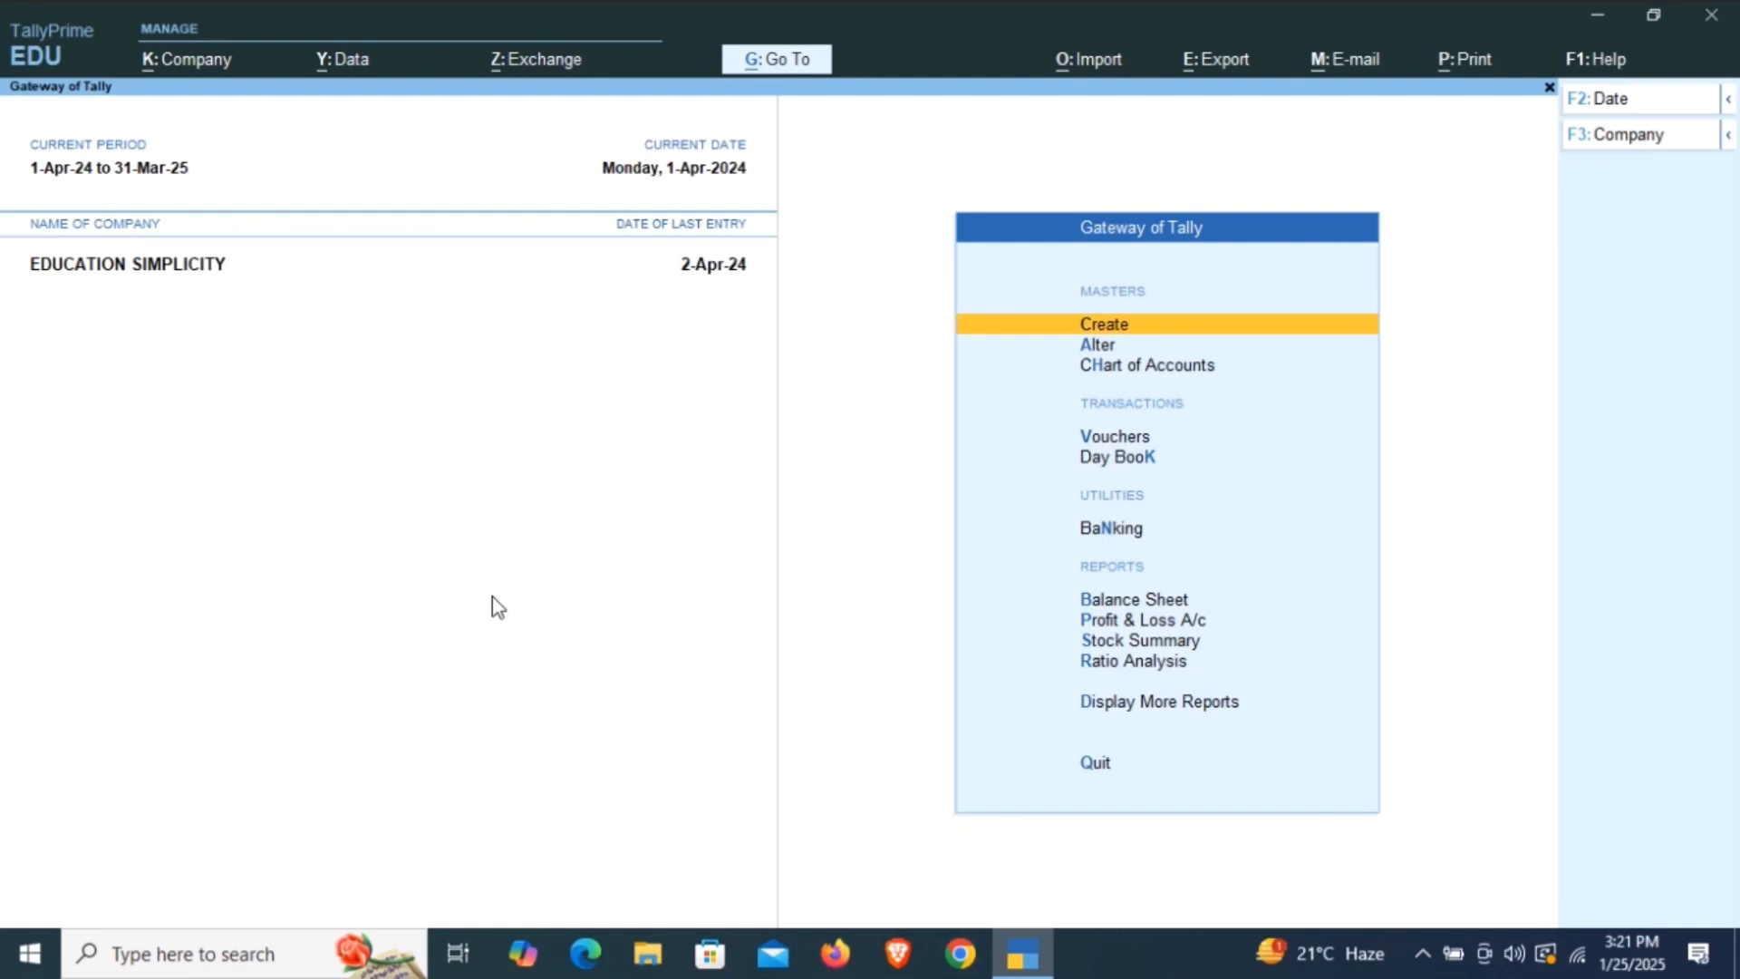
# Open the Account Books reports from the additional reports of the Gateway of Tally.
pyautogui.press('Down')
pyautogui.press('Down')
pyautogui.press('Down')
pyautogui.press('Down')
pyautogui.press('Down')
pyautogui.press('Down')
pyautogui.press('Down')
pyautogui.press('Down')
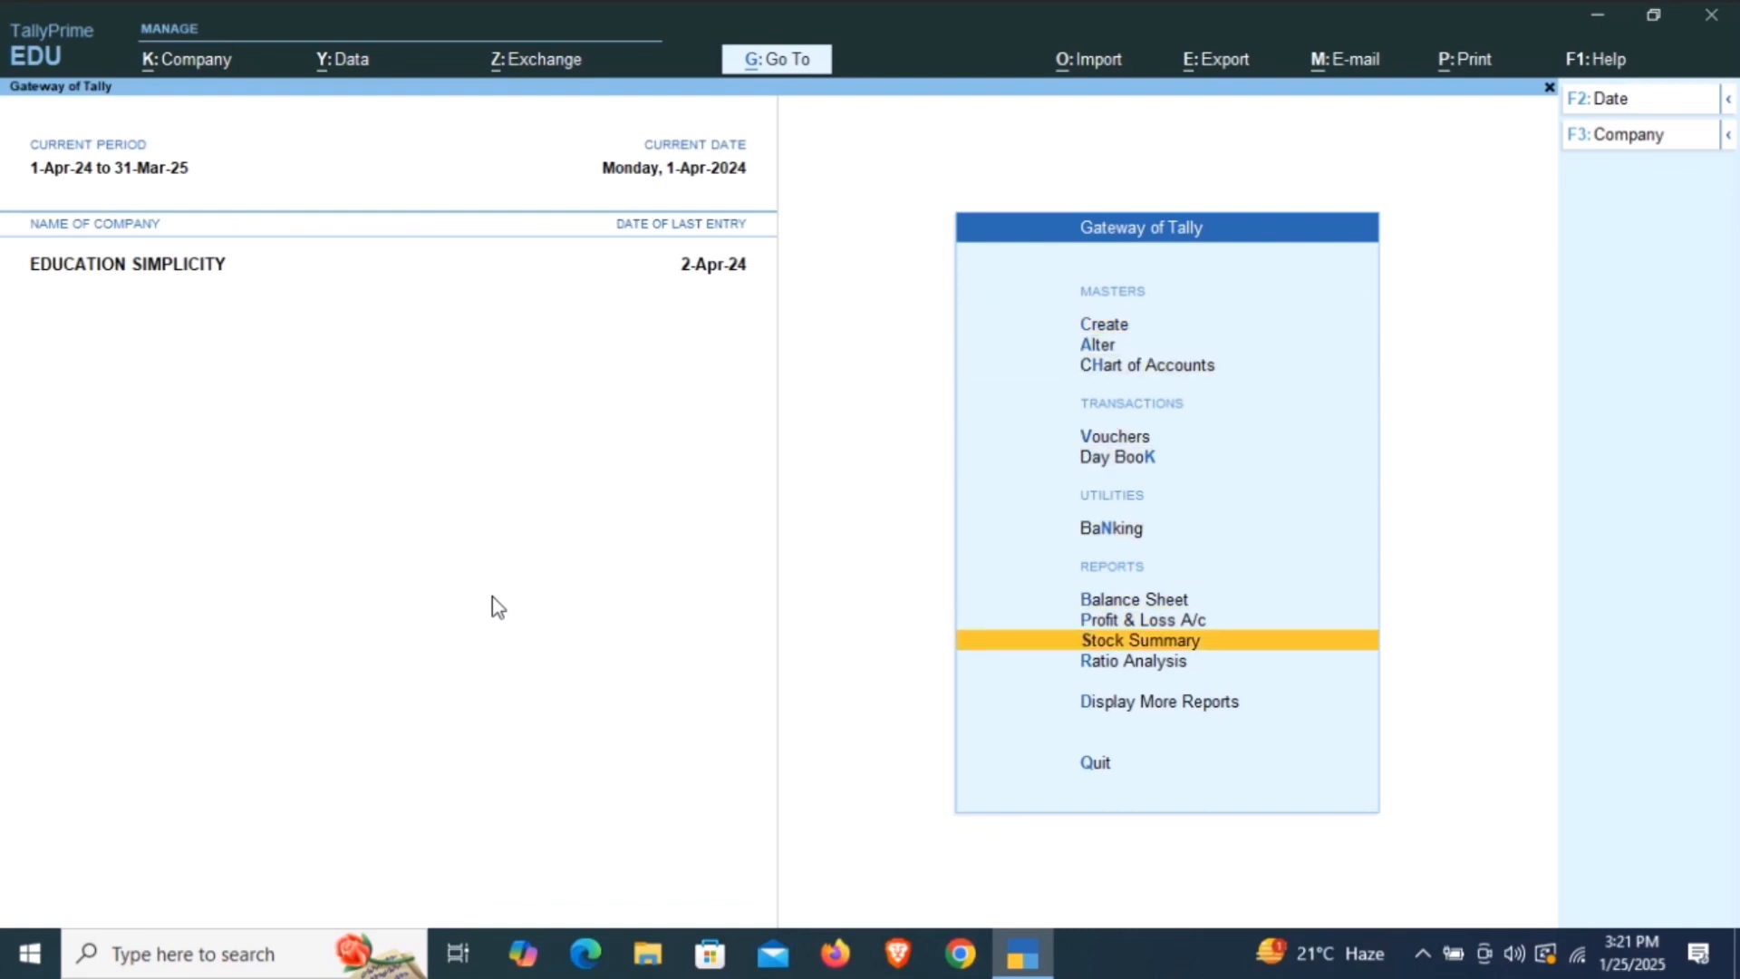
pyautogui.press('Down')
pyautogui.press('Down')
pyautogui.press('Return')
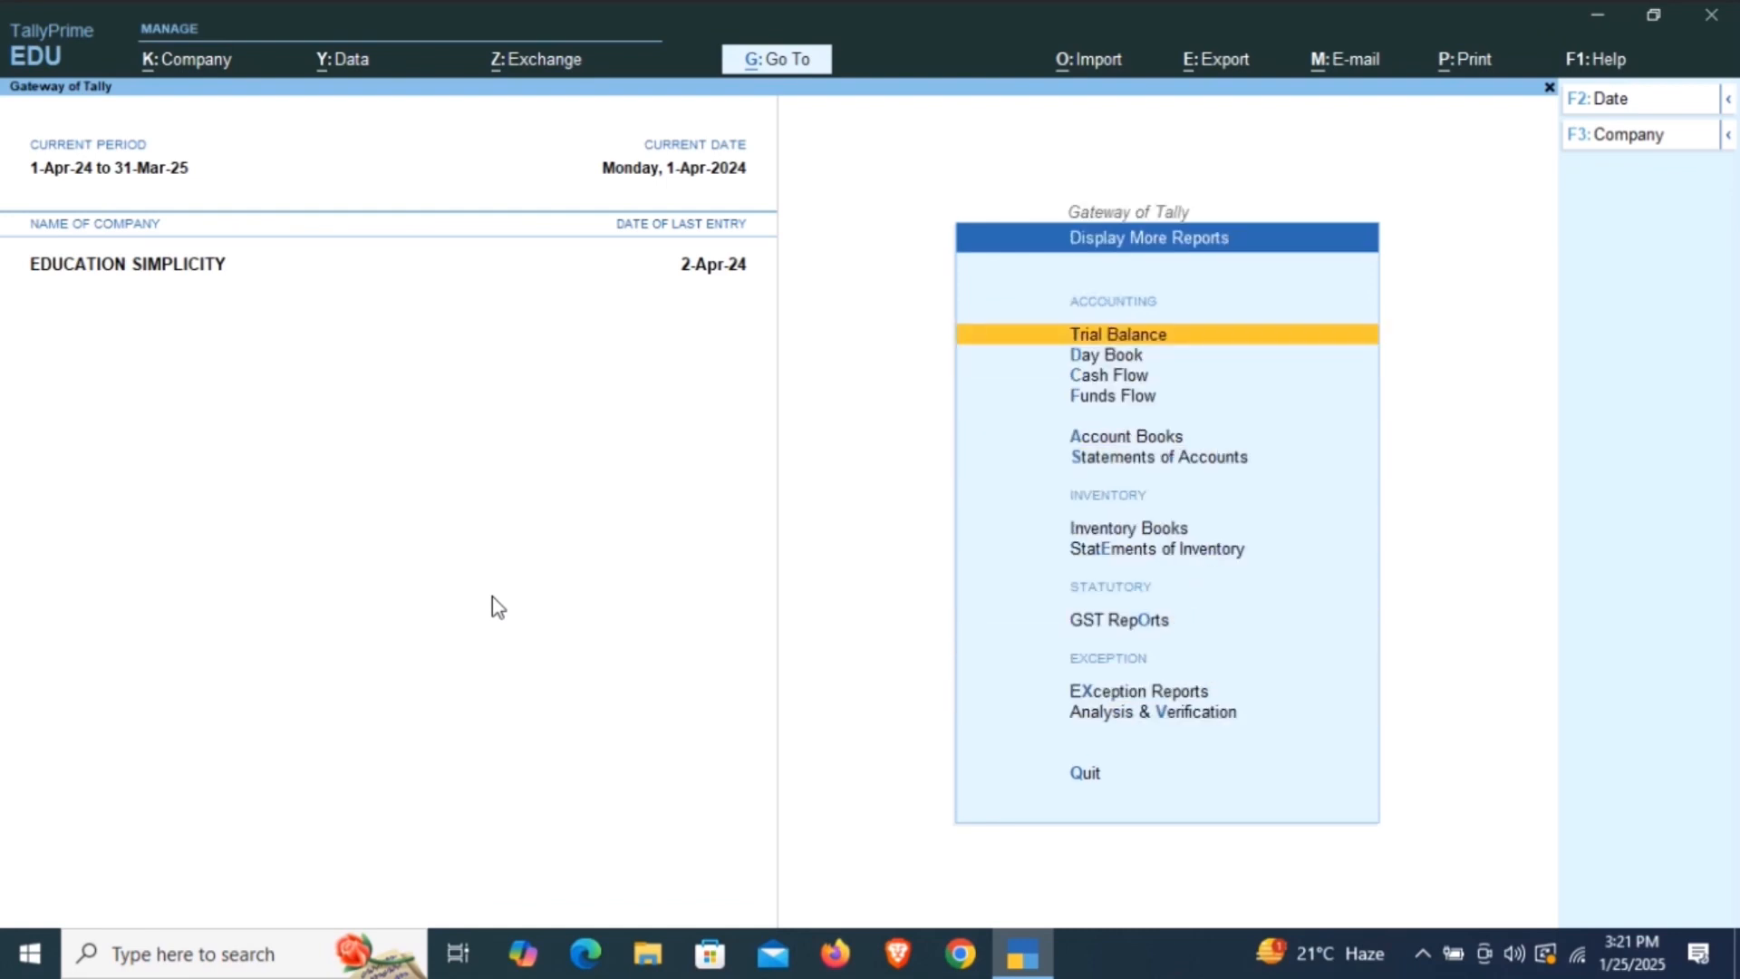
pyautogui.press('Down')
pyautogui.press('Down')
pyautogui.press('Down')
pyautogui.press('Down')
pyautogui.press('Return')
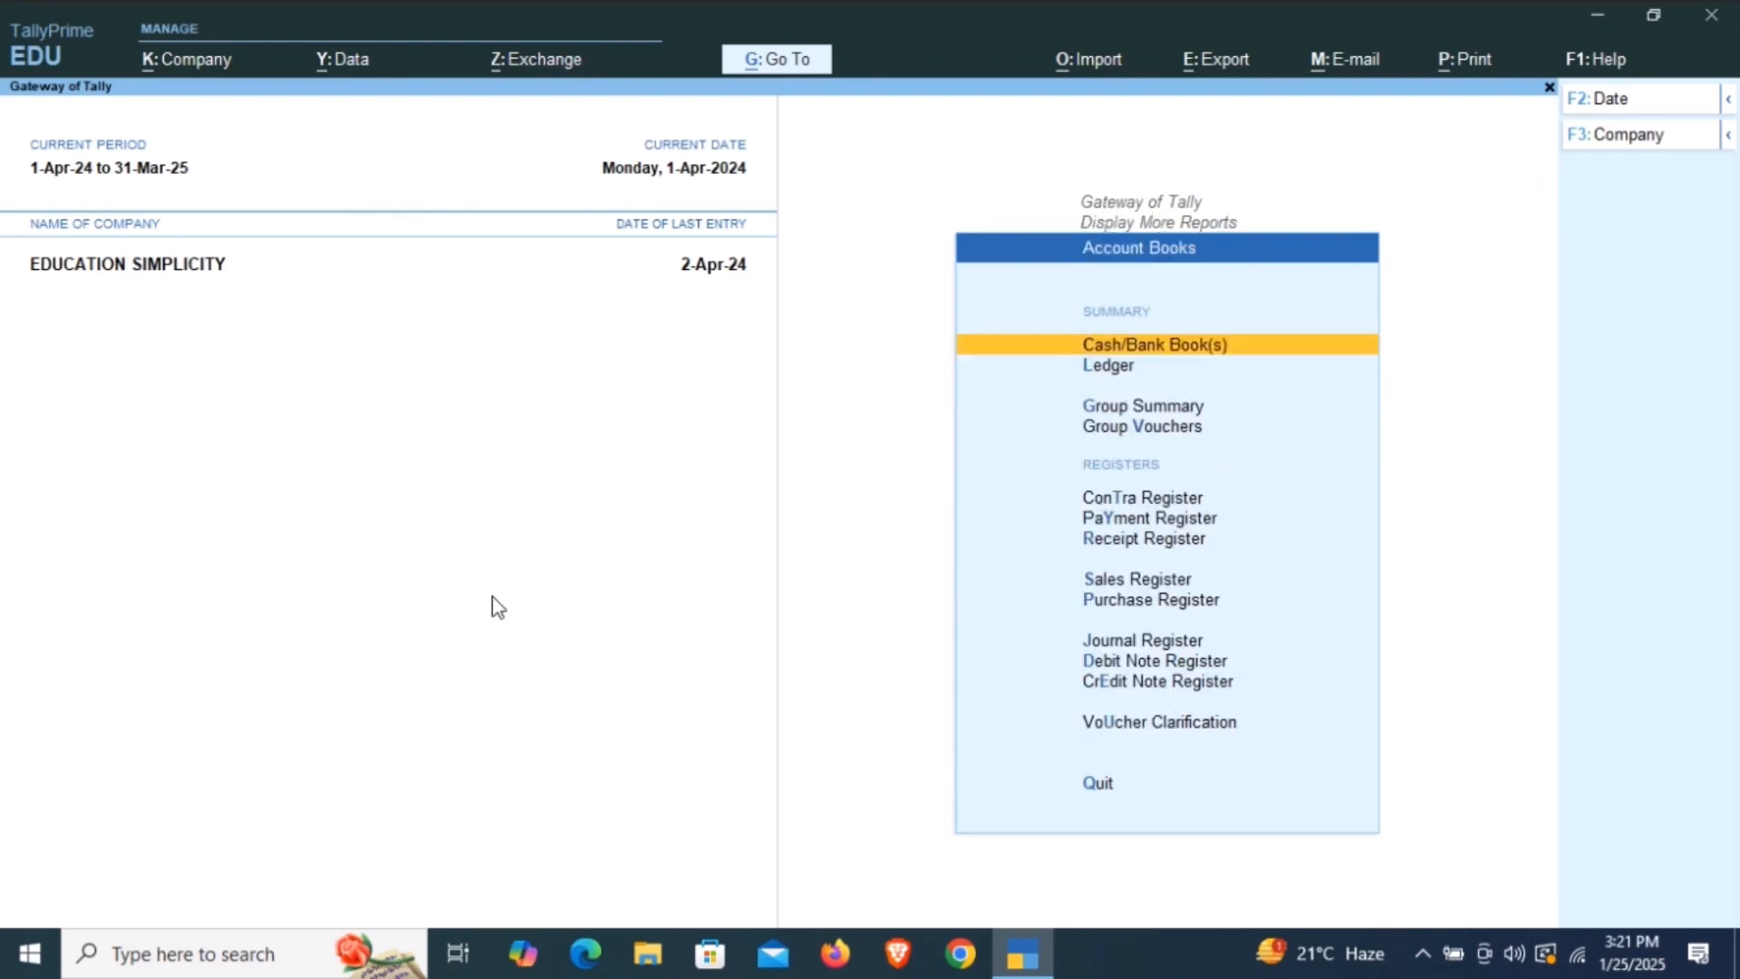
# Display the ledger vouchers report for the RAM & SONS account.
pyautogui.press('Down')
pyautogui.press('Return')
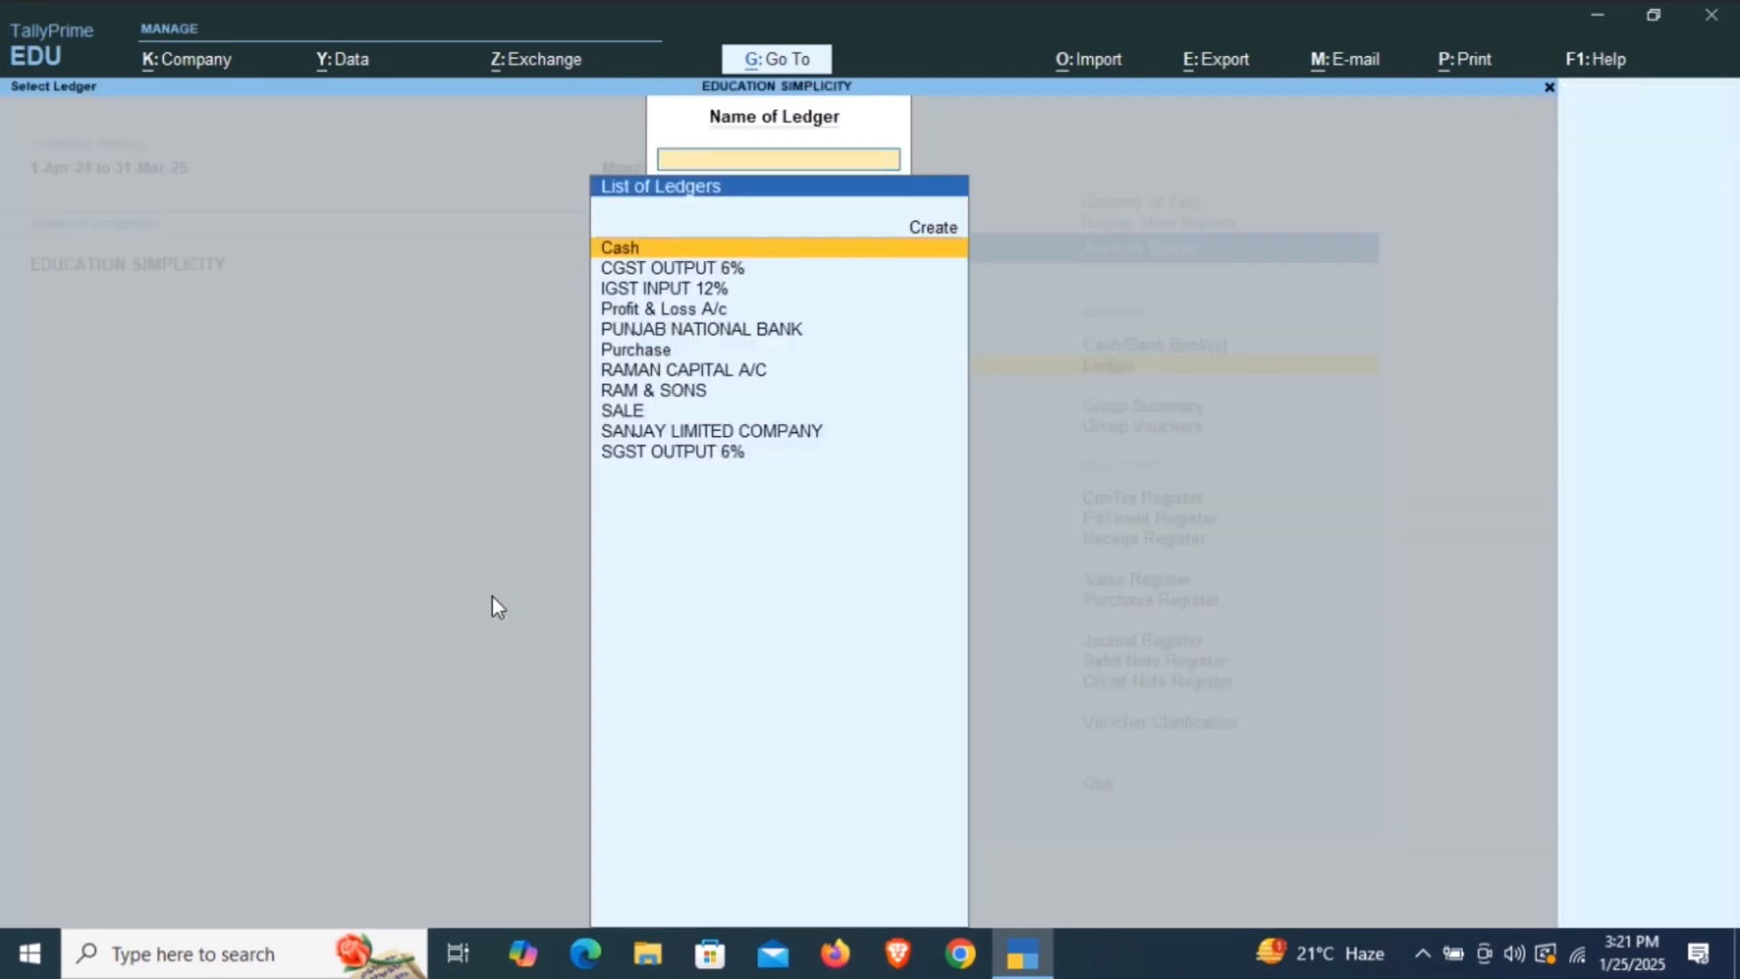
pyautogui.write('RAM')
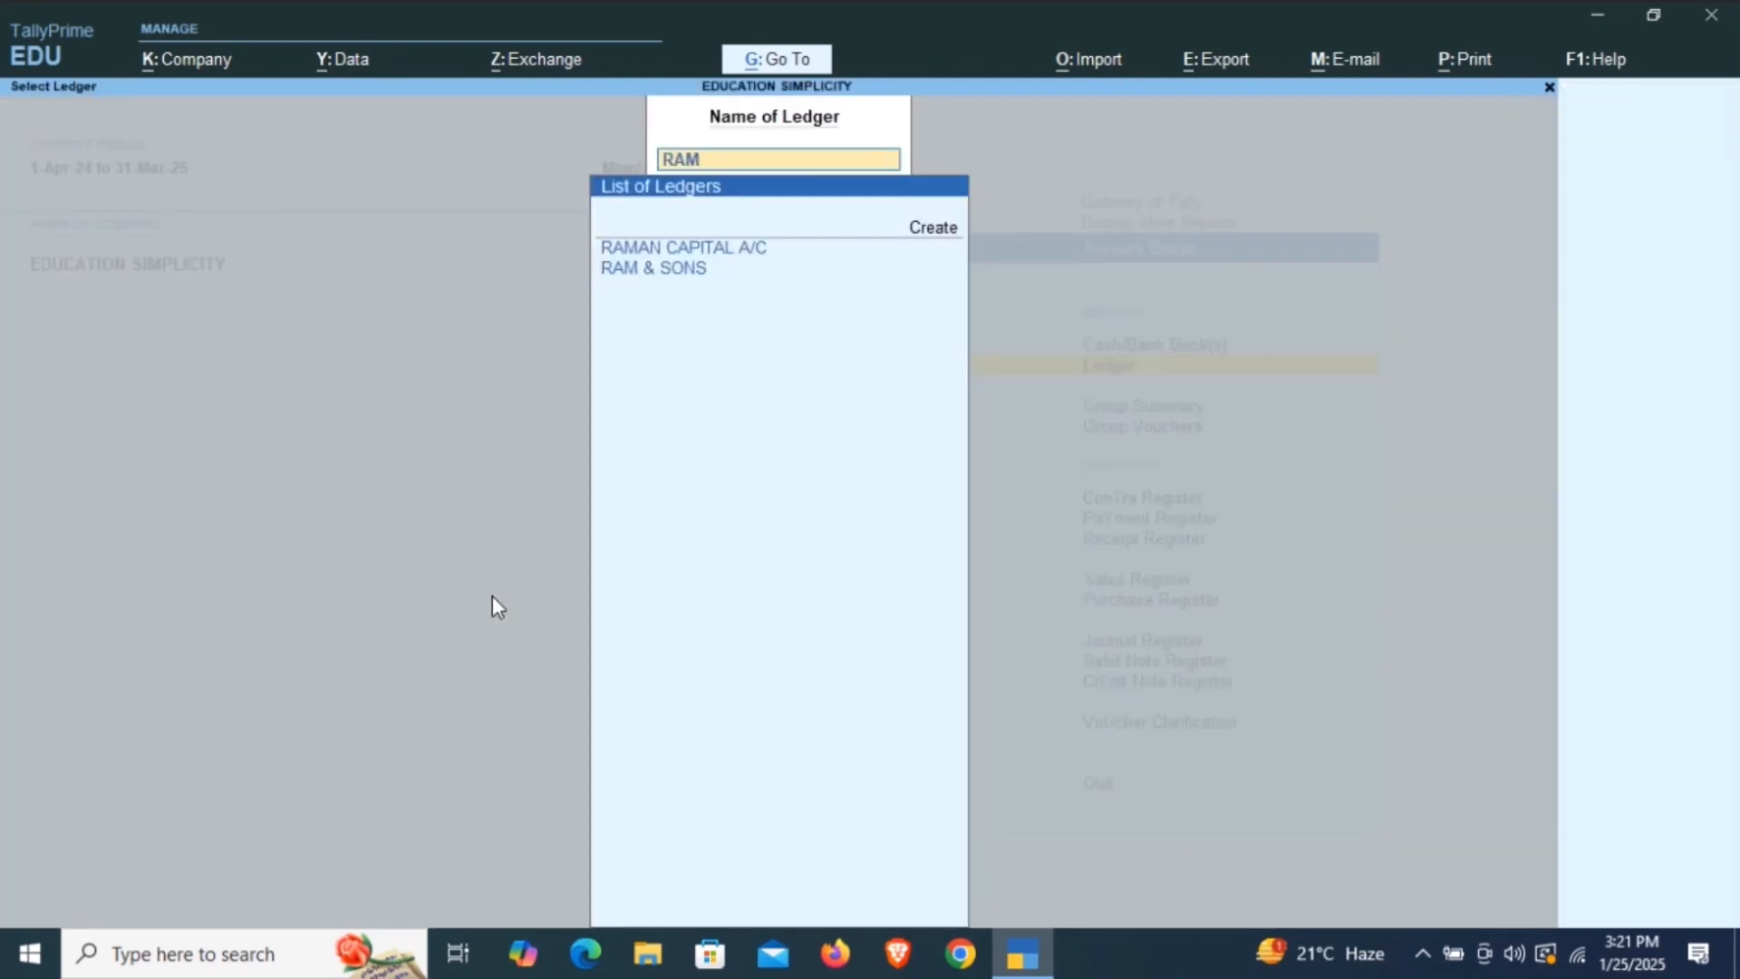
pyautogui.press('Down')
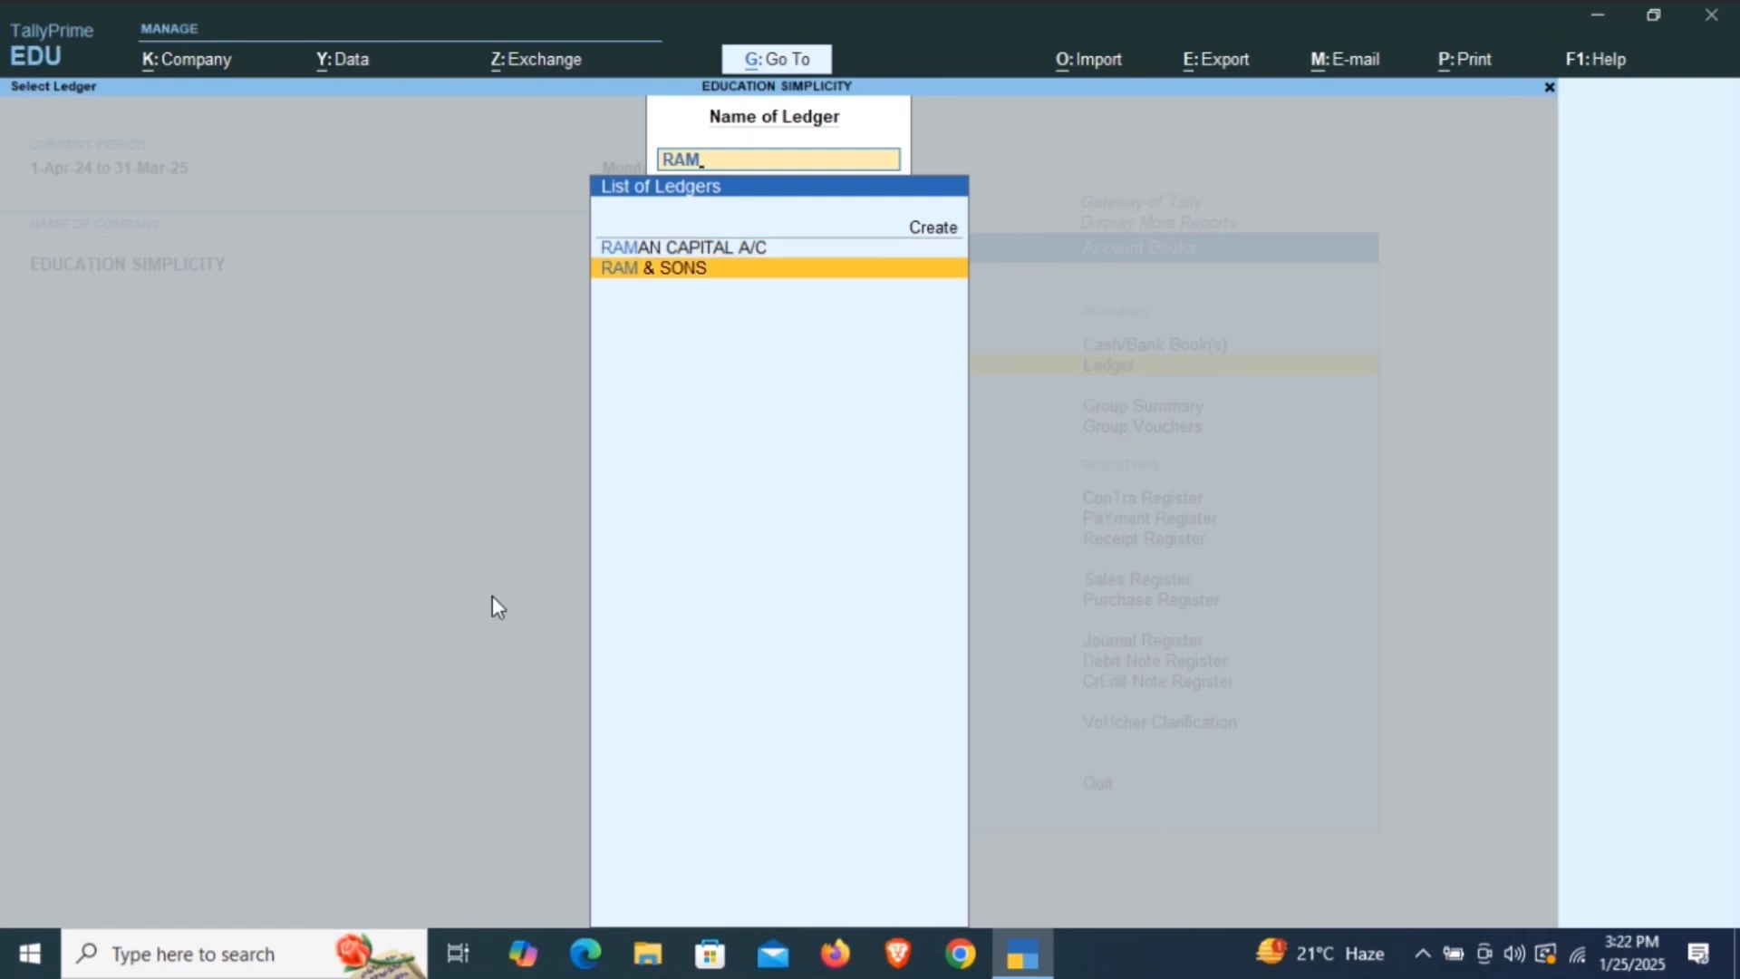
pyautogui.press('Return')
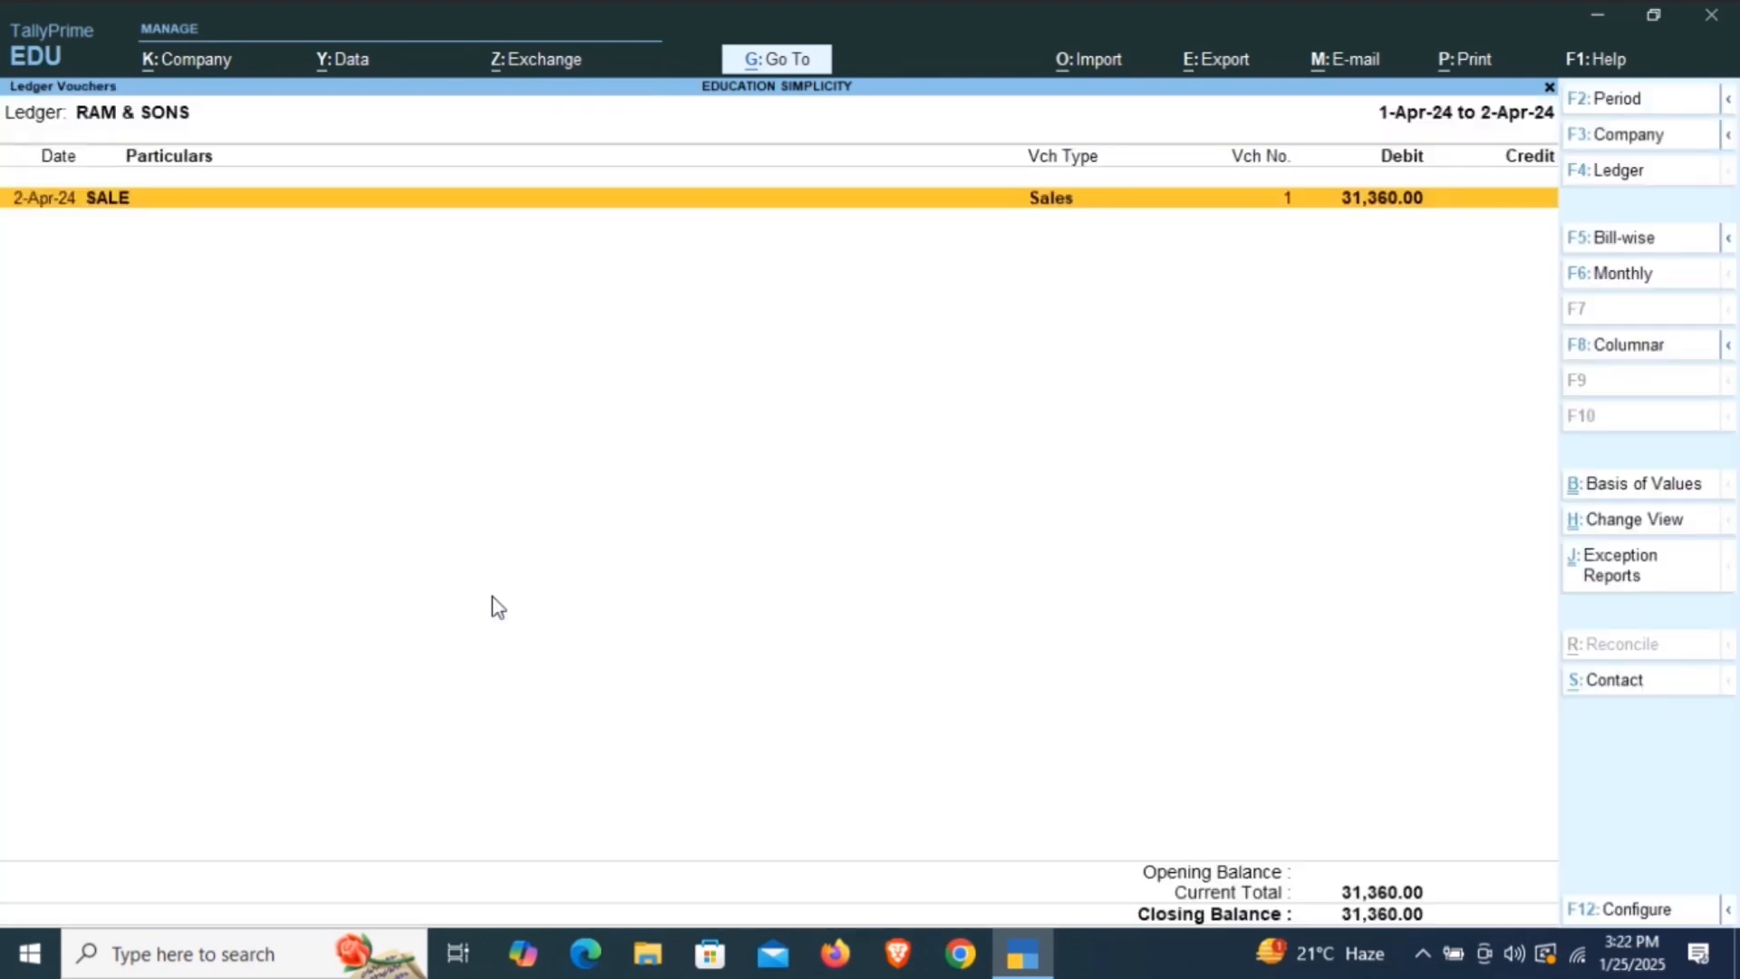
# Accept the ledger report period 1-4-2024 to 2-4-2024 and open the 2-Apr-24 sales voucher.
pyautogui.press('F2')
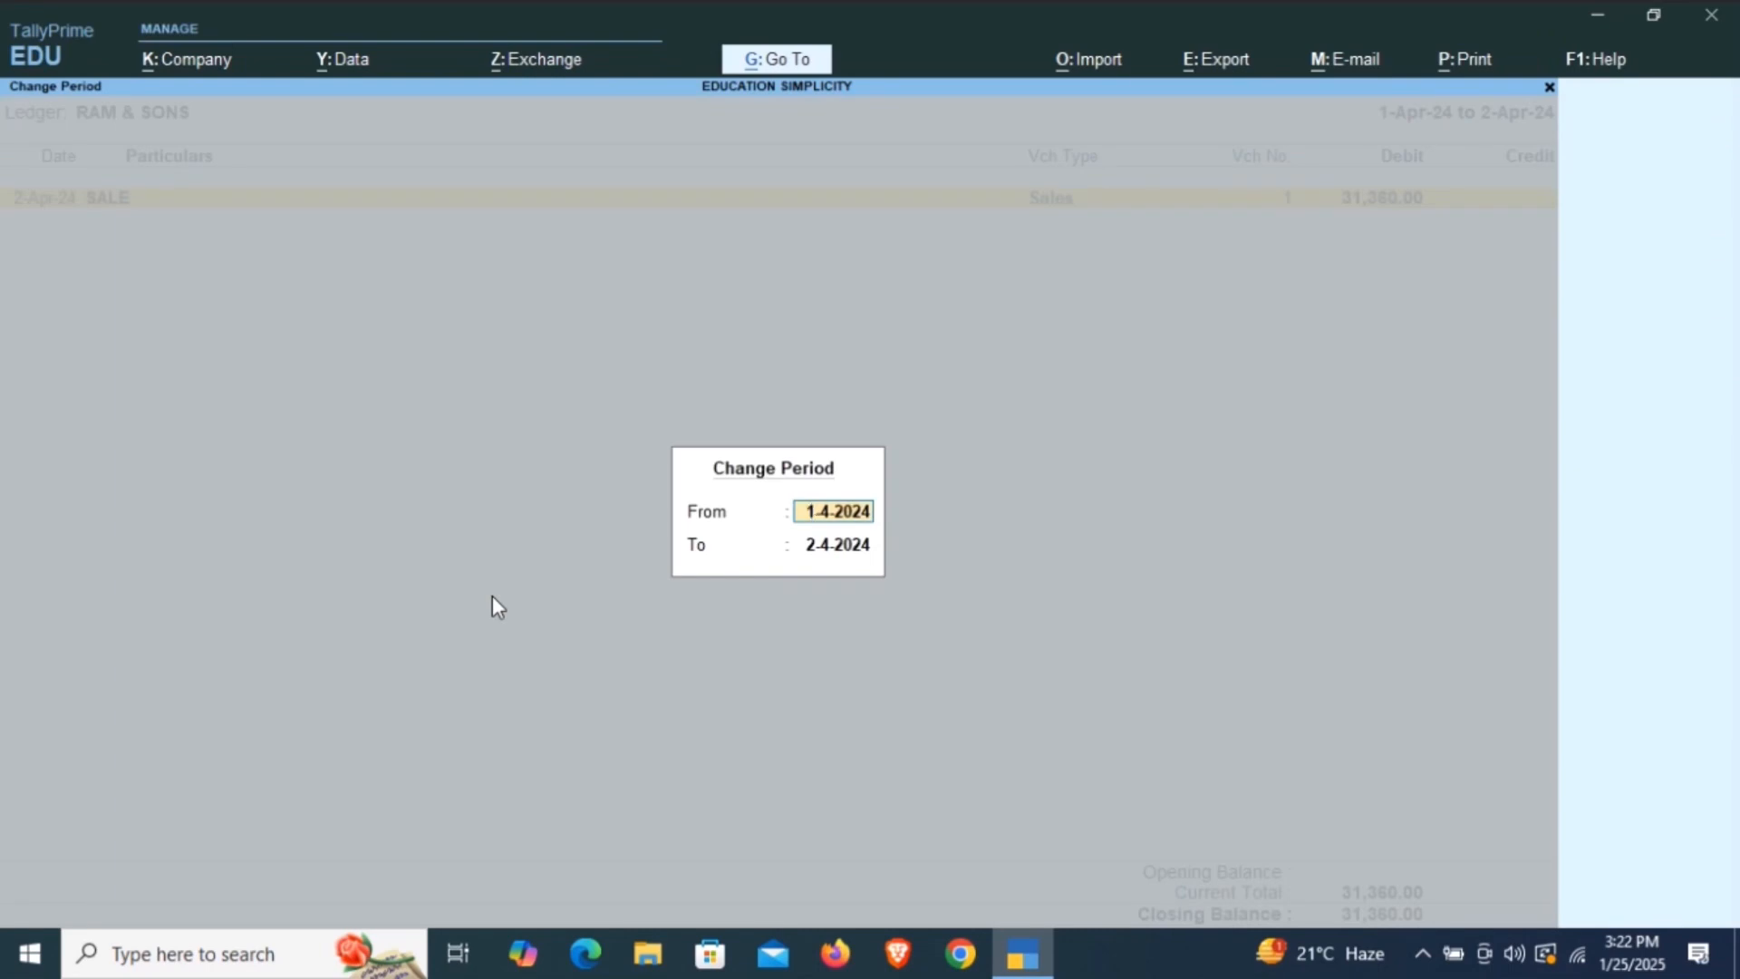
pyautogui.press('Return')
pyautogui.press('Return')
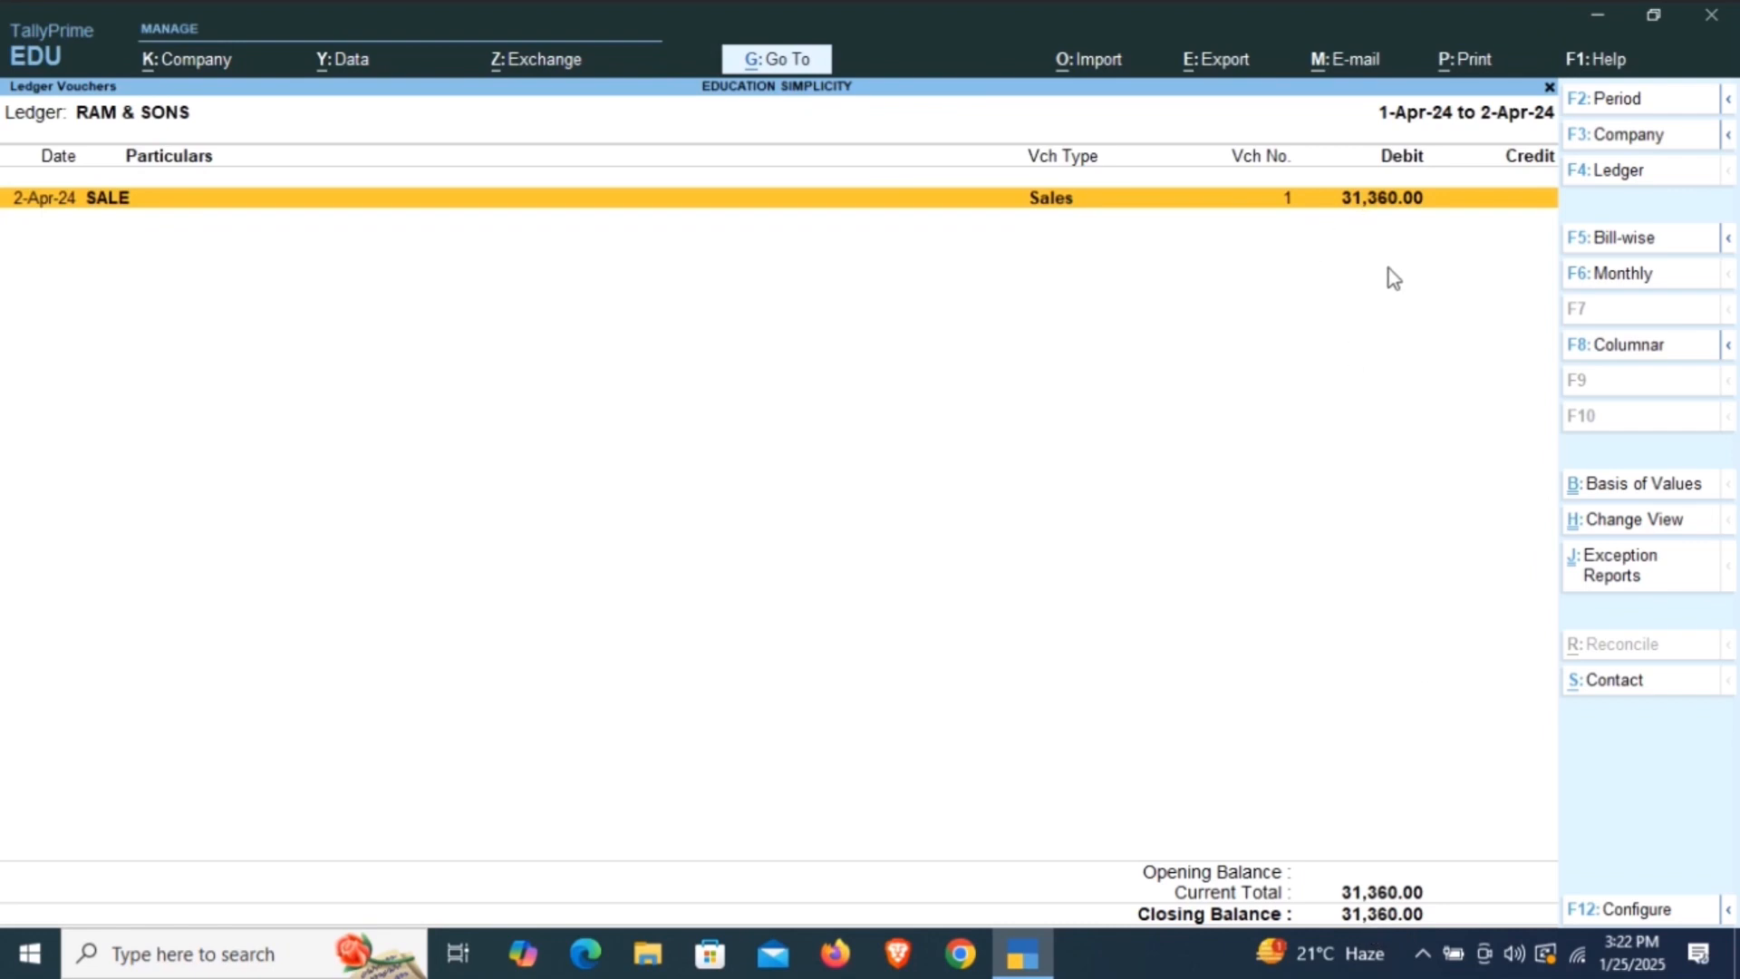
pyautogui.press('Return')
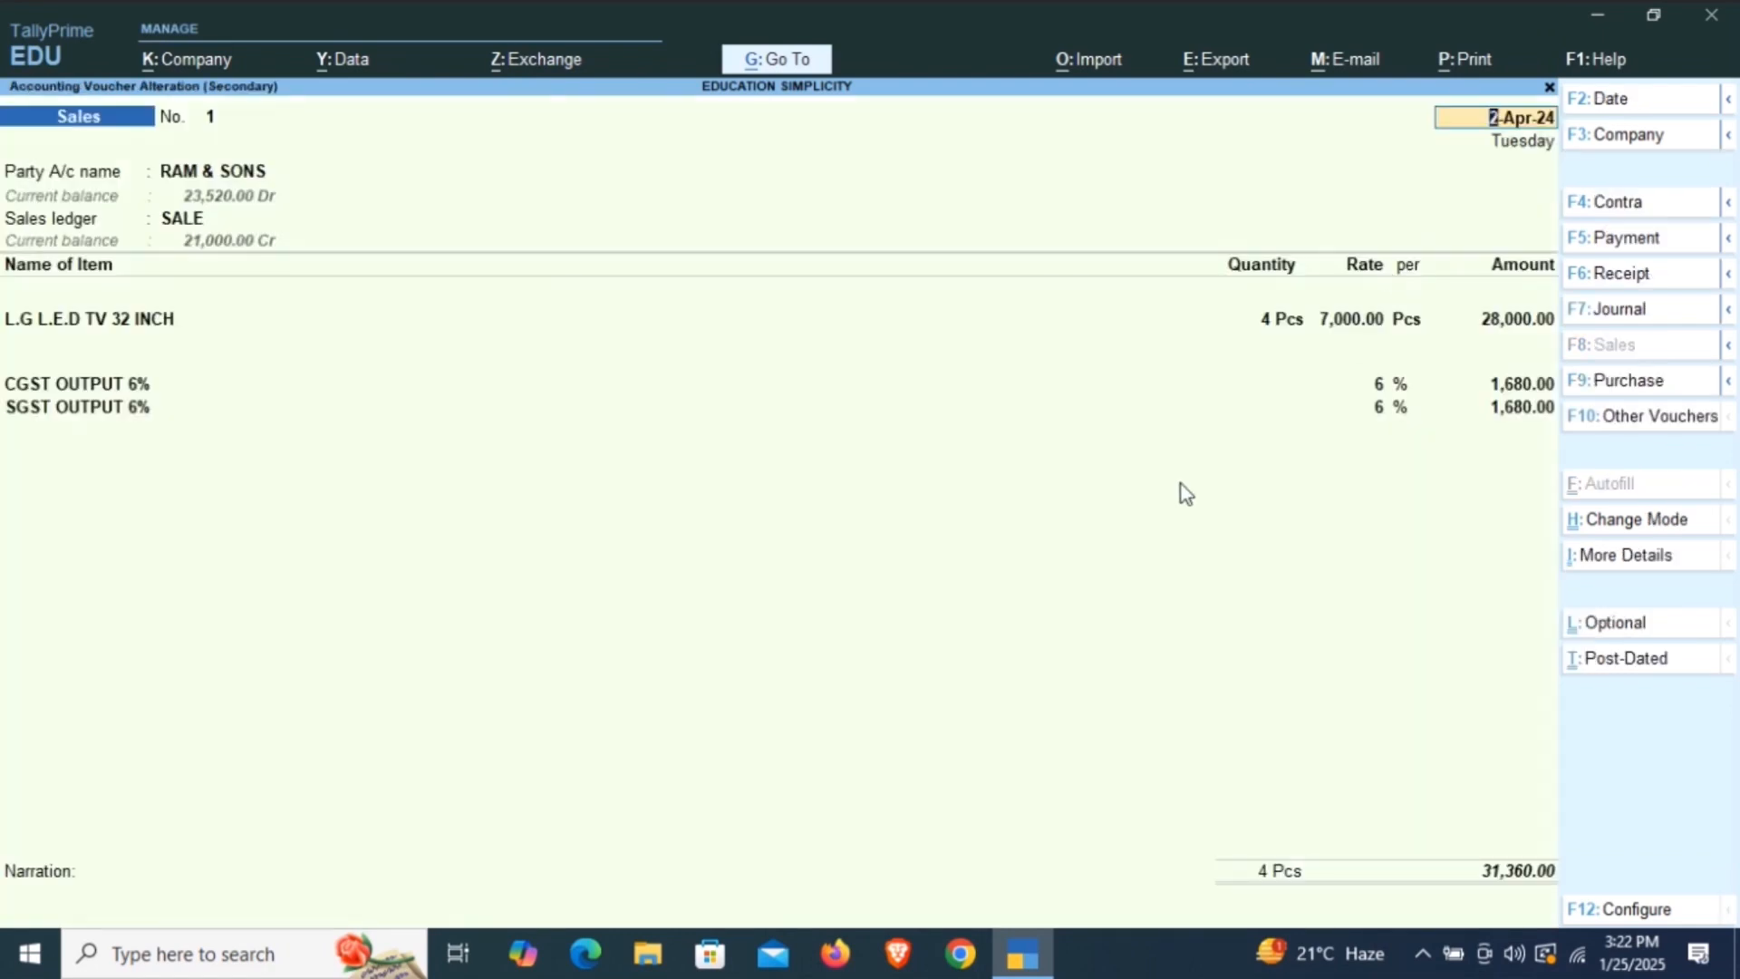
# Export the open sales voucher to the local drive as Accounting Voucher.pdf, overwriting the existing file.
pyautogui.press('alt')
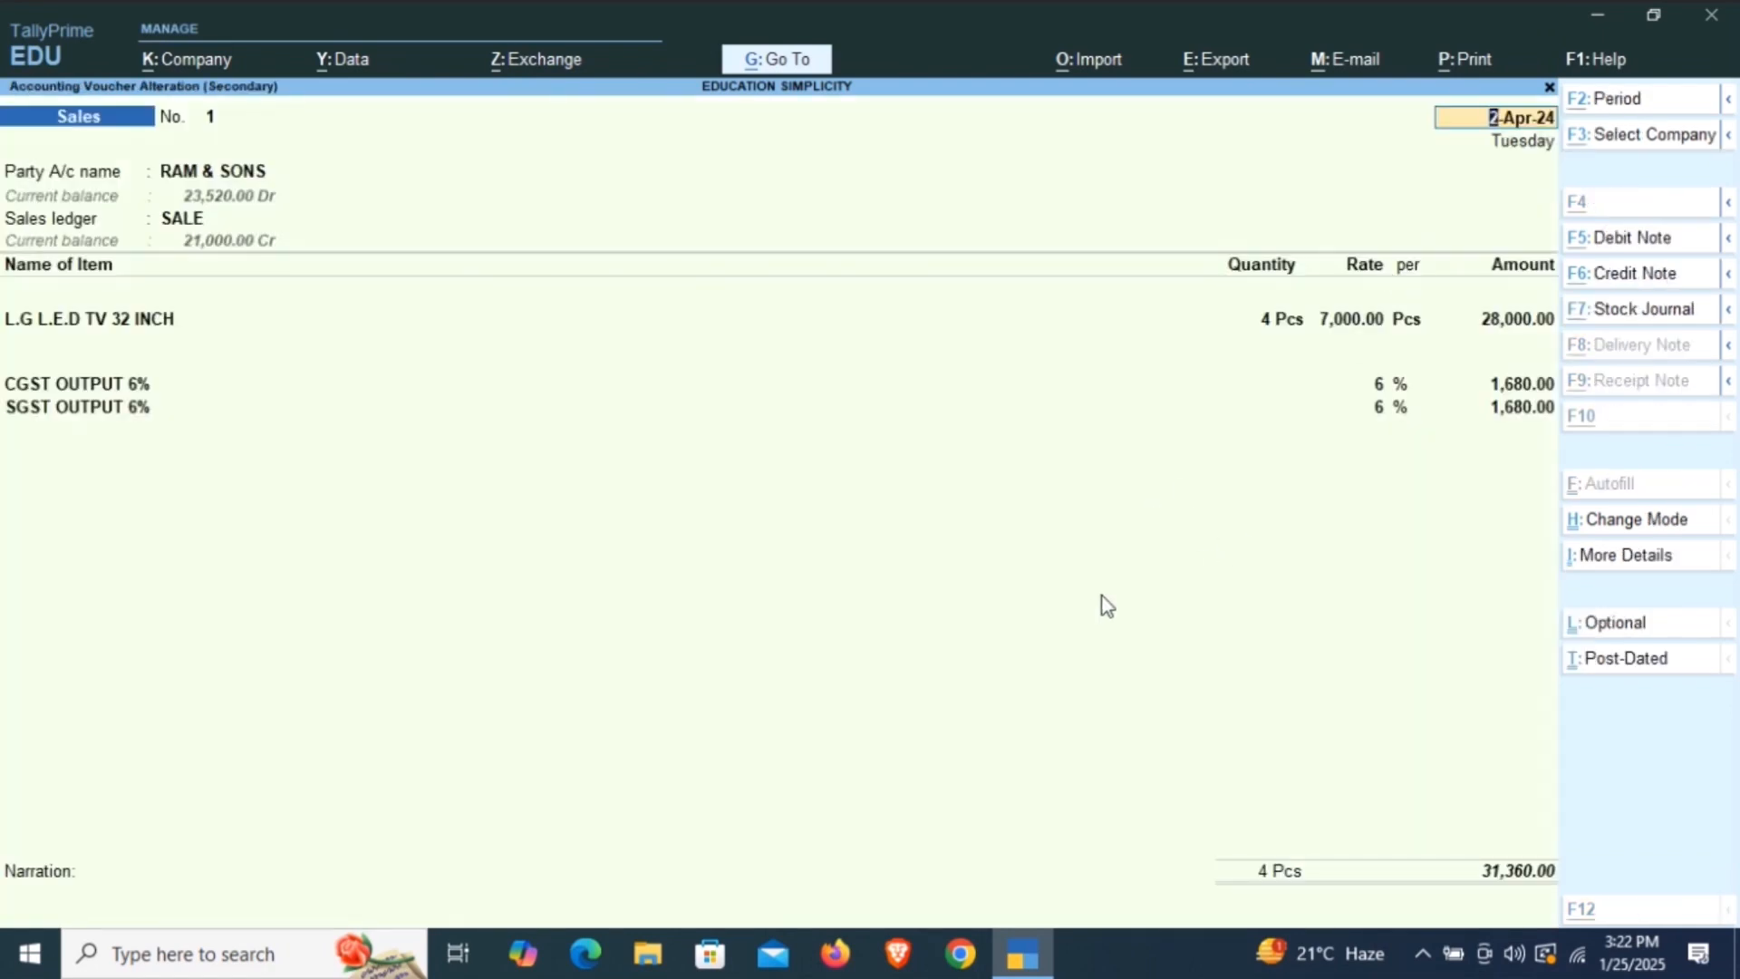
pyautogui.hotkey('alt', 'e')
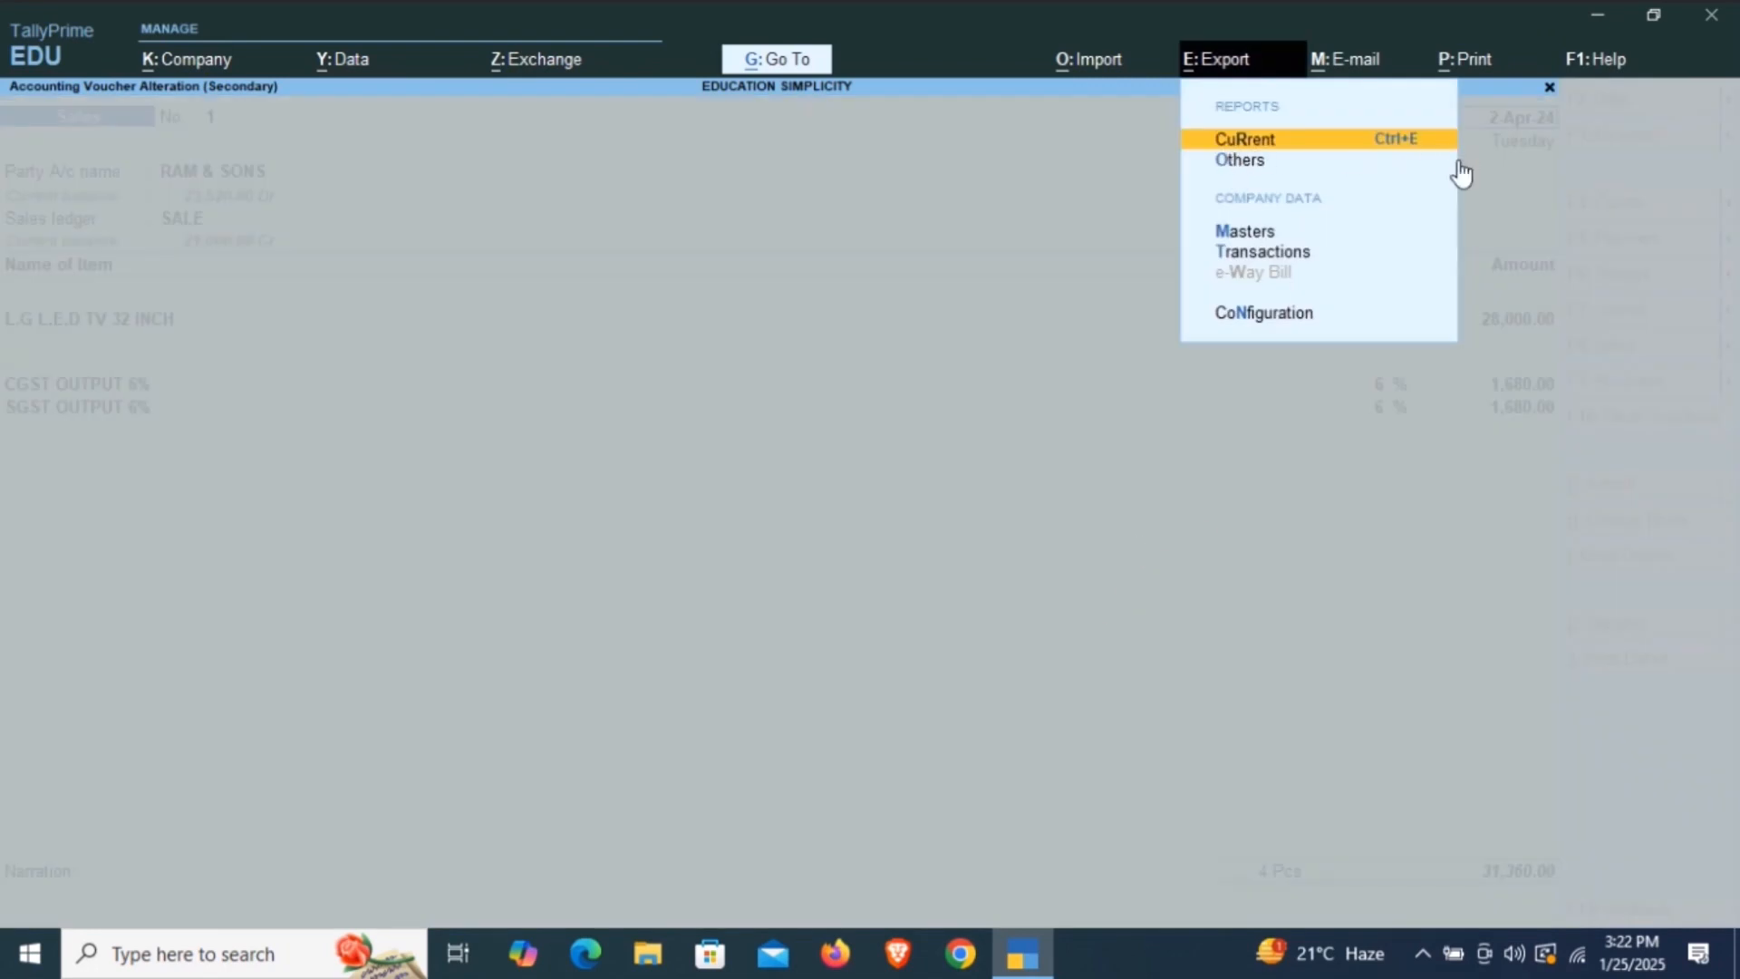
pyautogui.press('Return')
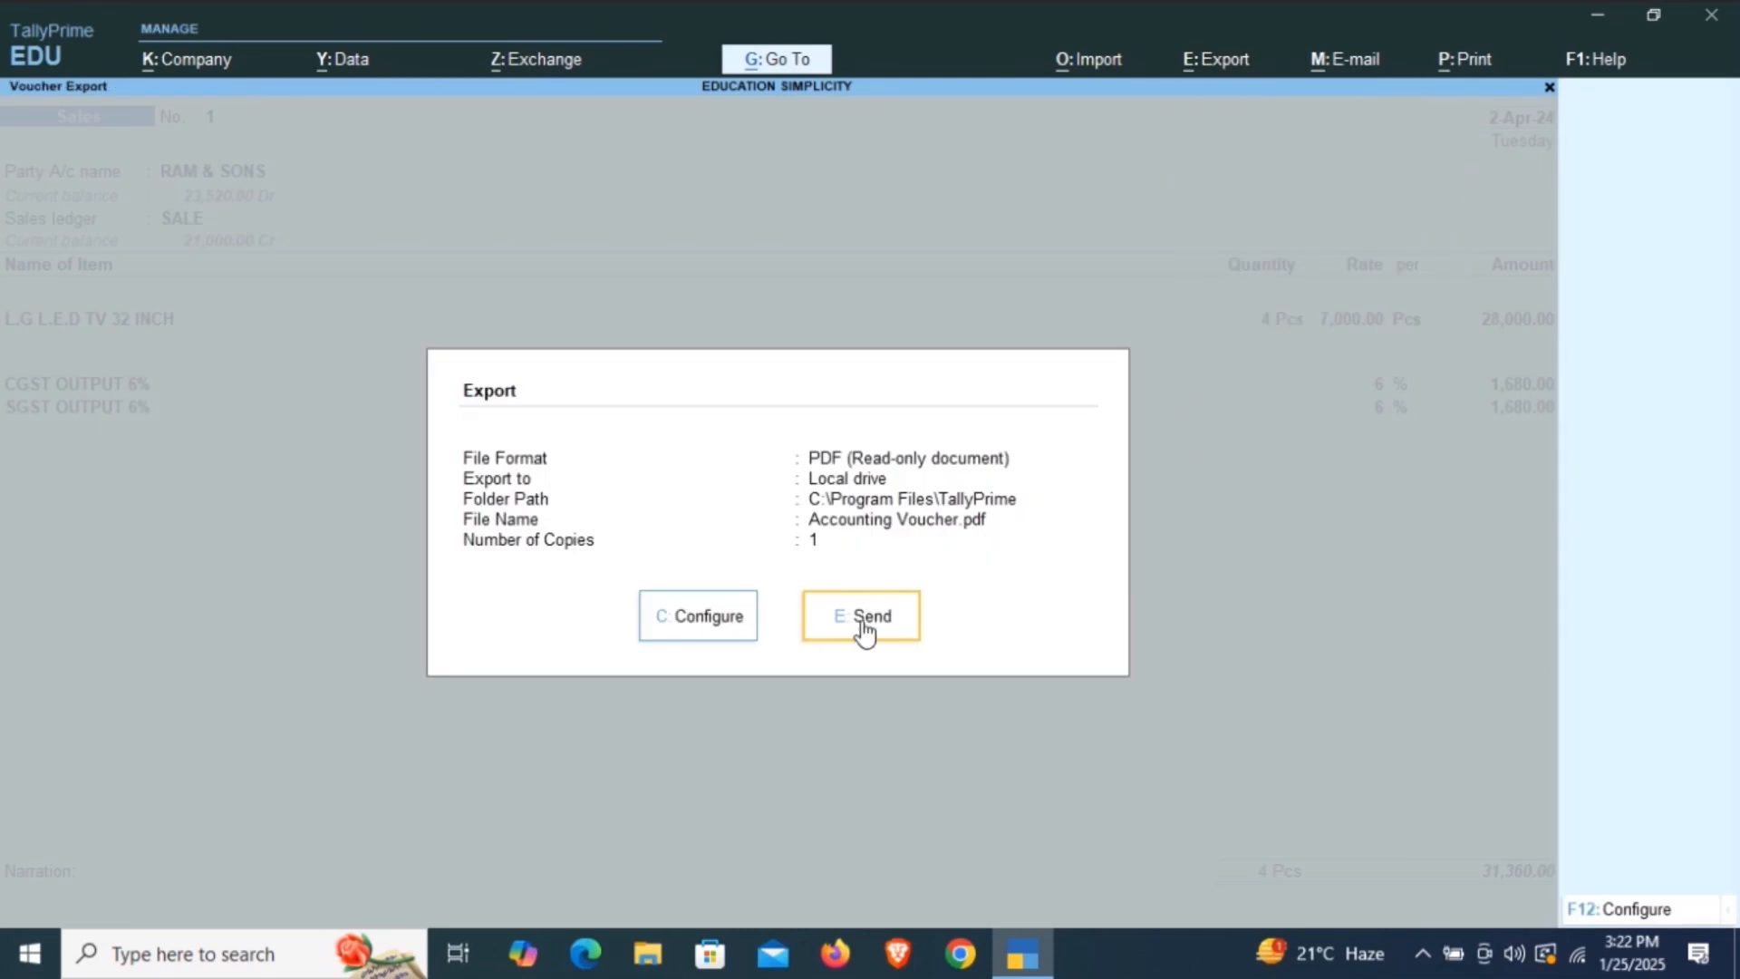
pyautogui.press('Return')
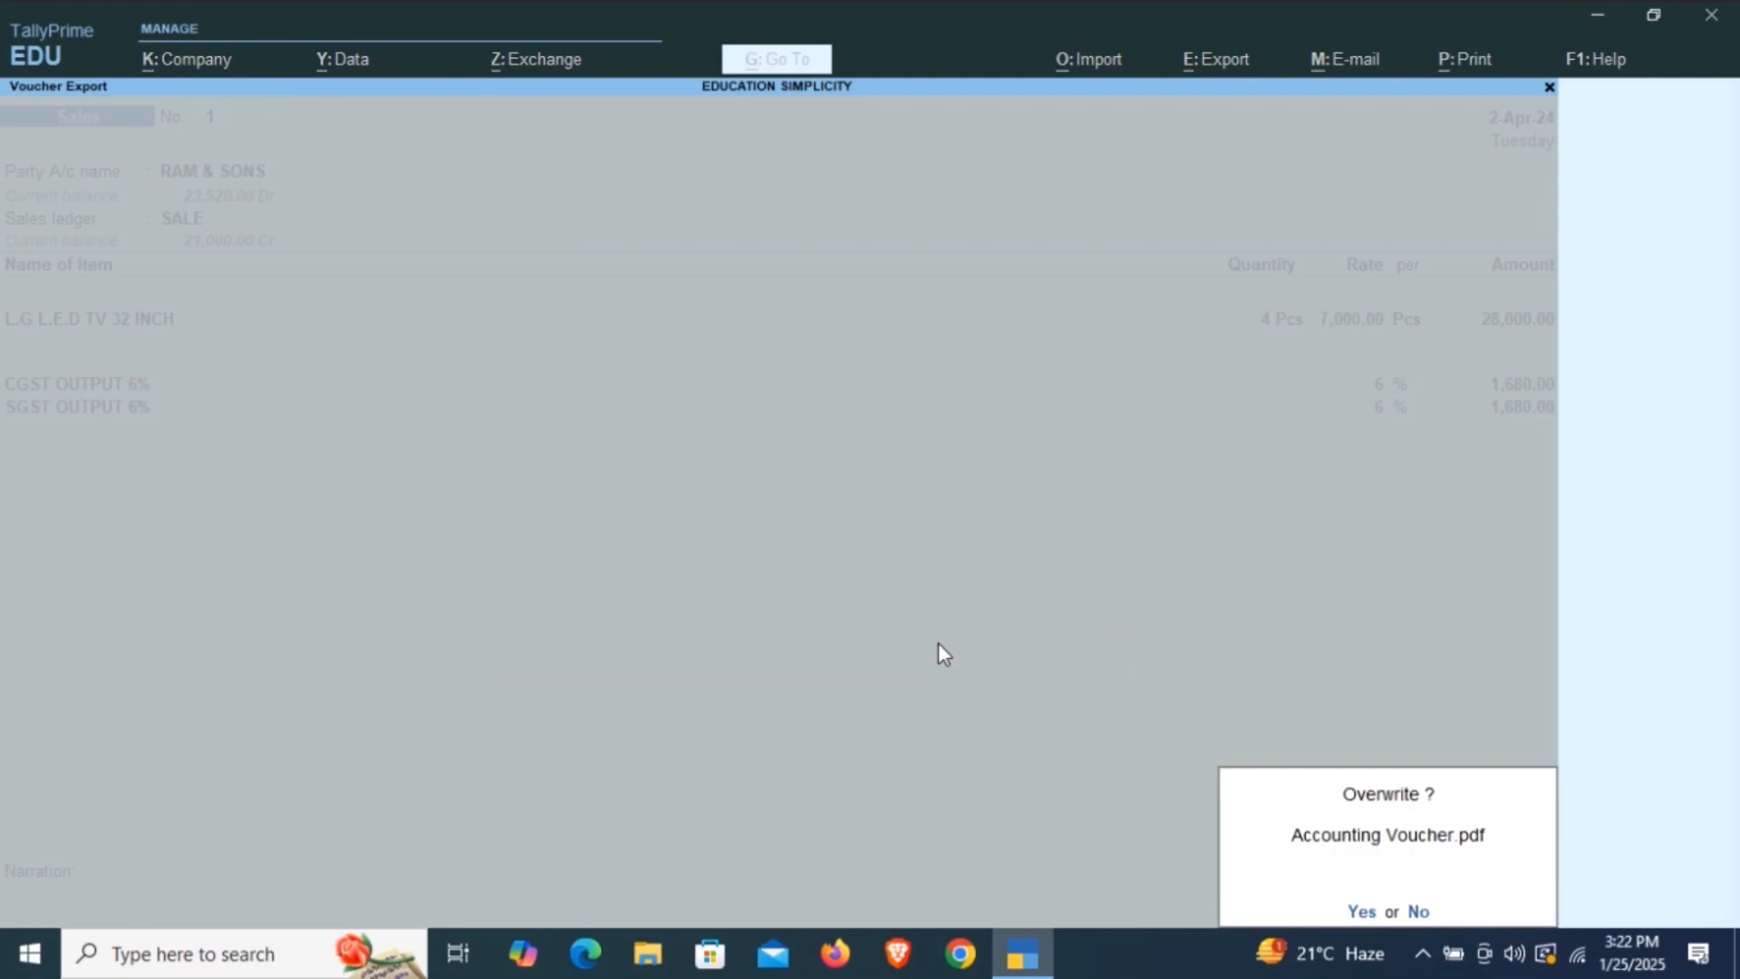
pyautogui.press('Return')
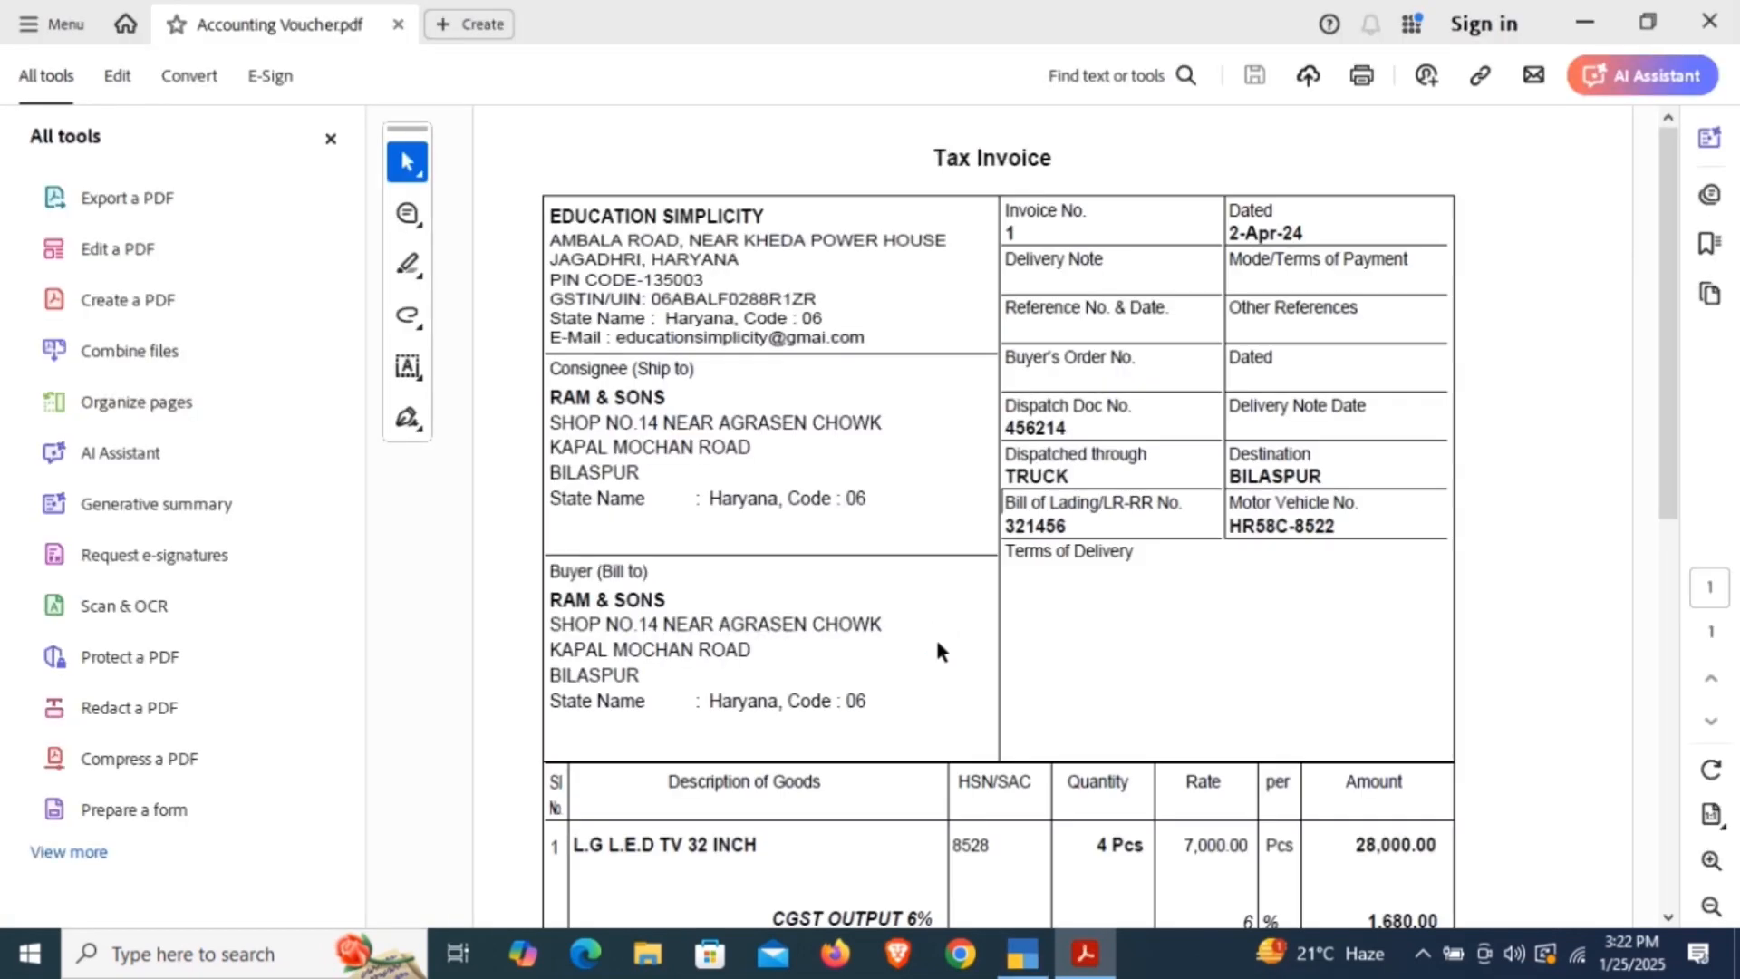
# View the print settings for the exported tax invoice, cancel without printing, and switch back to TallyPrime.
pyautogui.click(1362, 83)
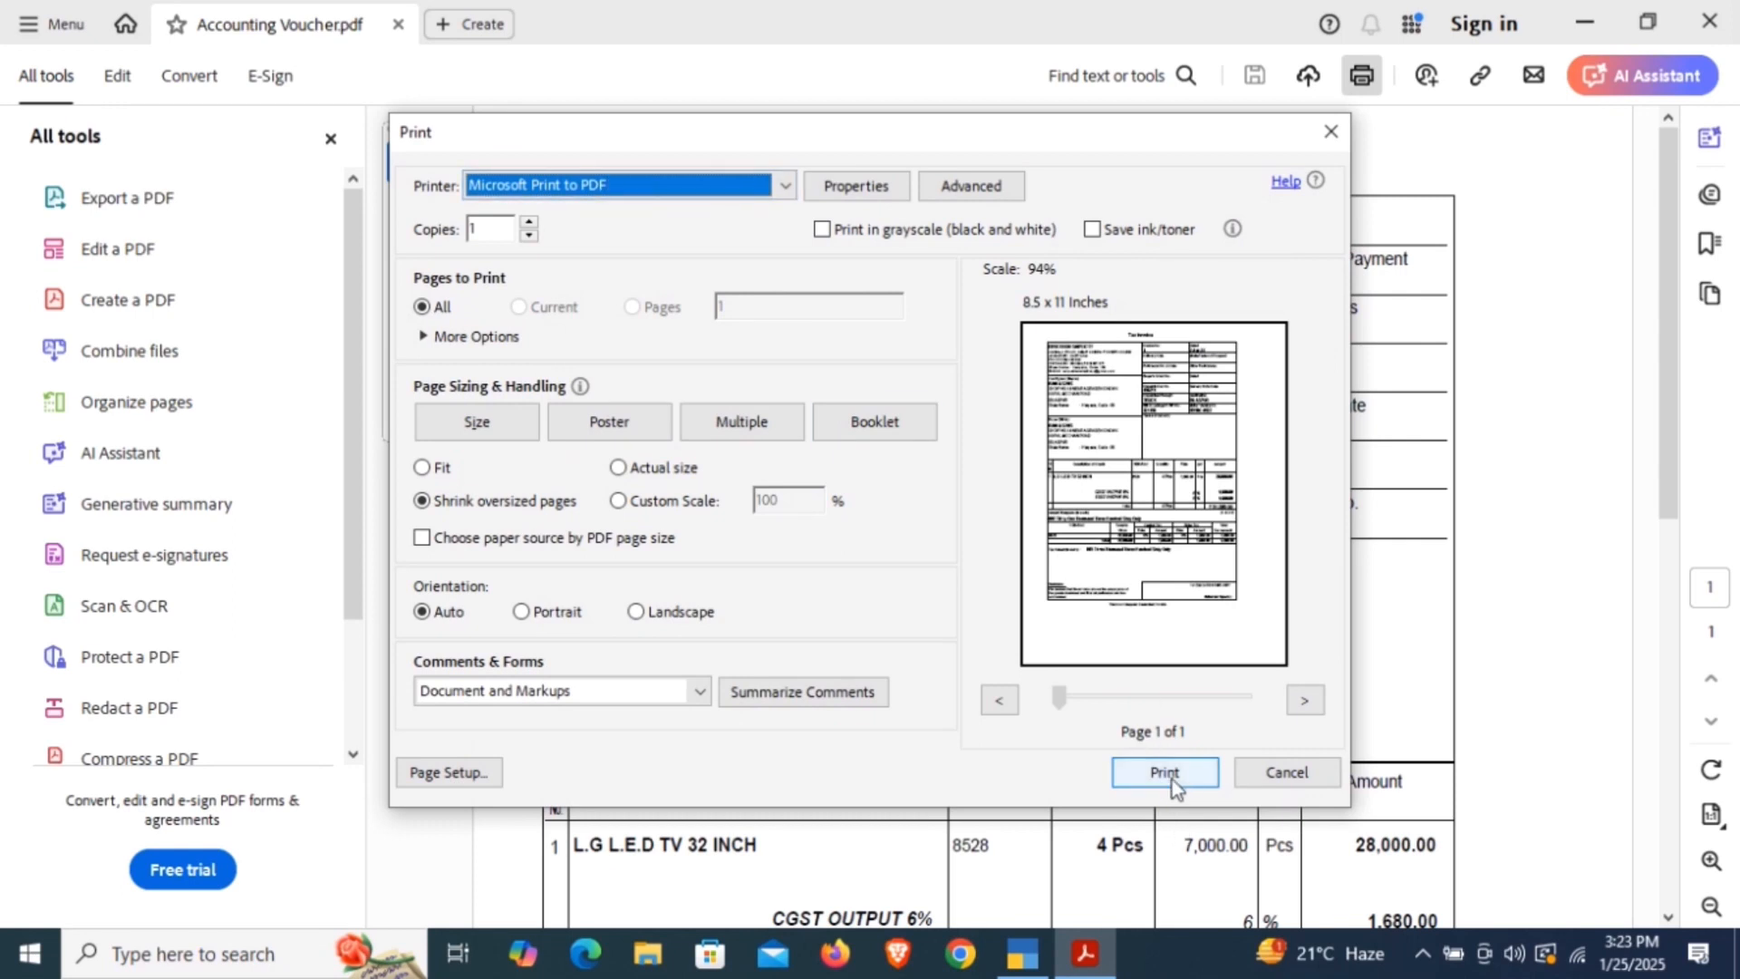
pyautogui.click(1294, 778)
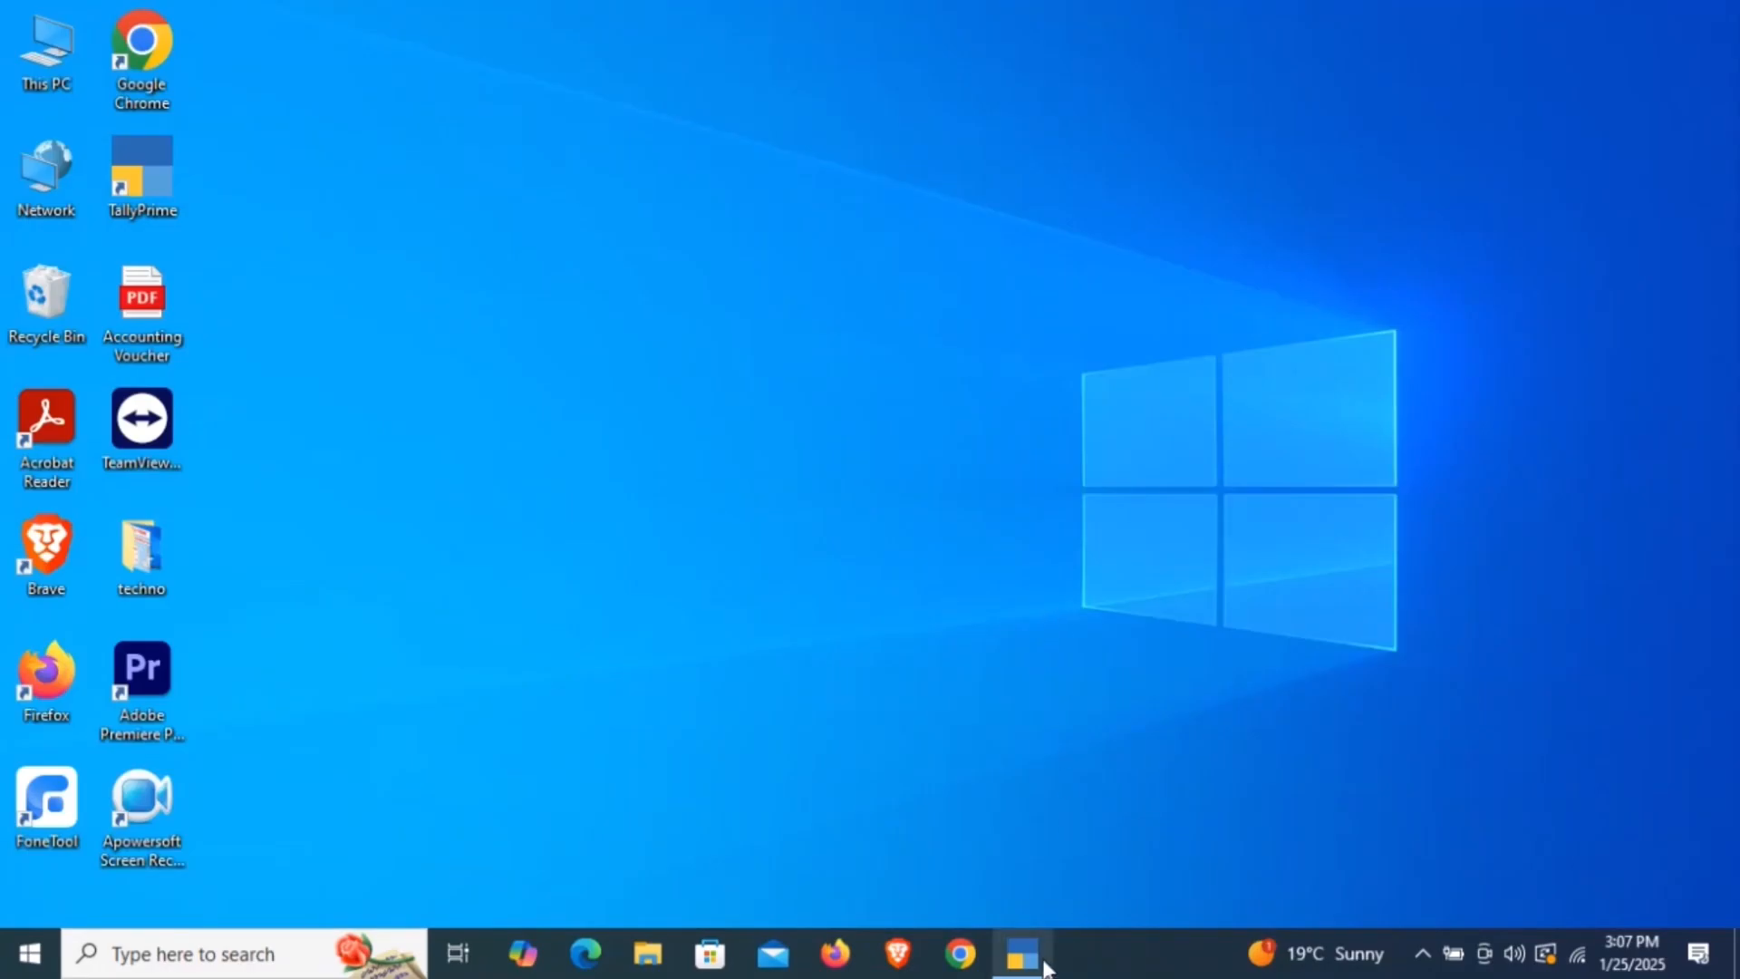
pyautogui.click(1029, 952)
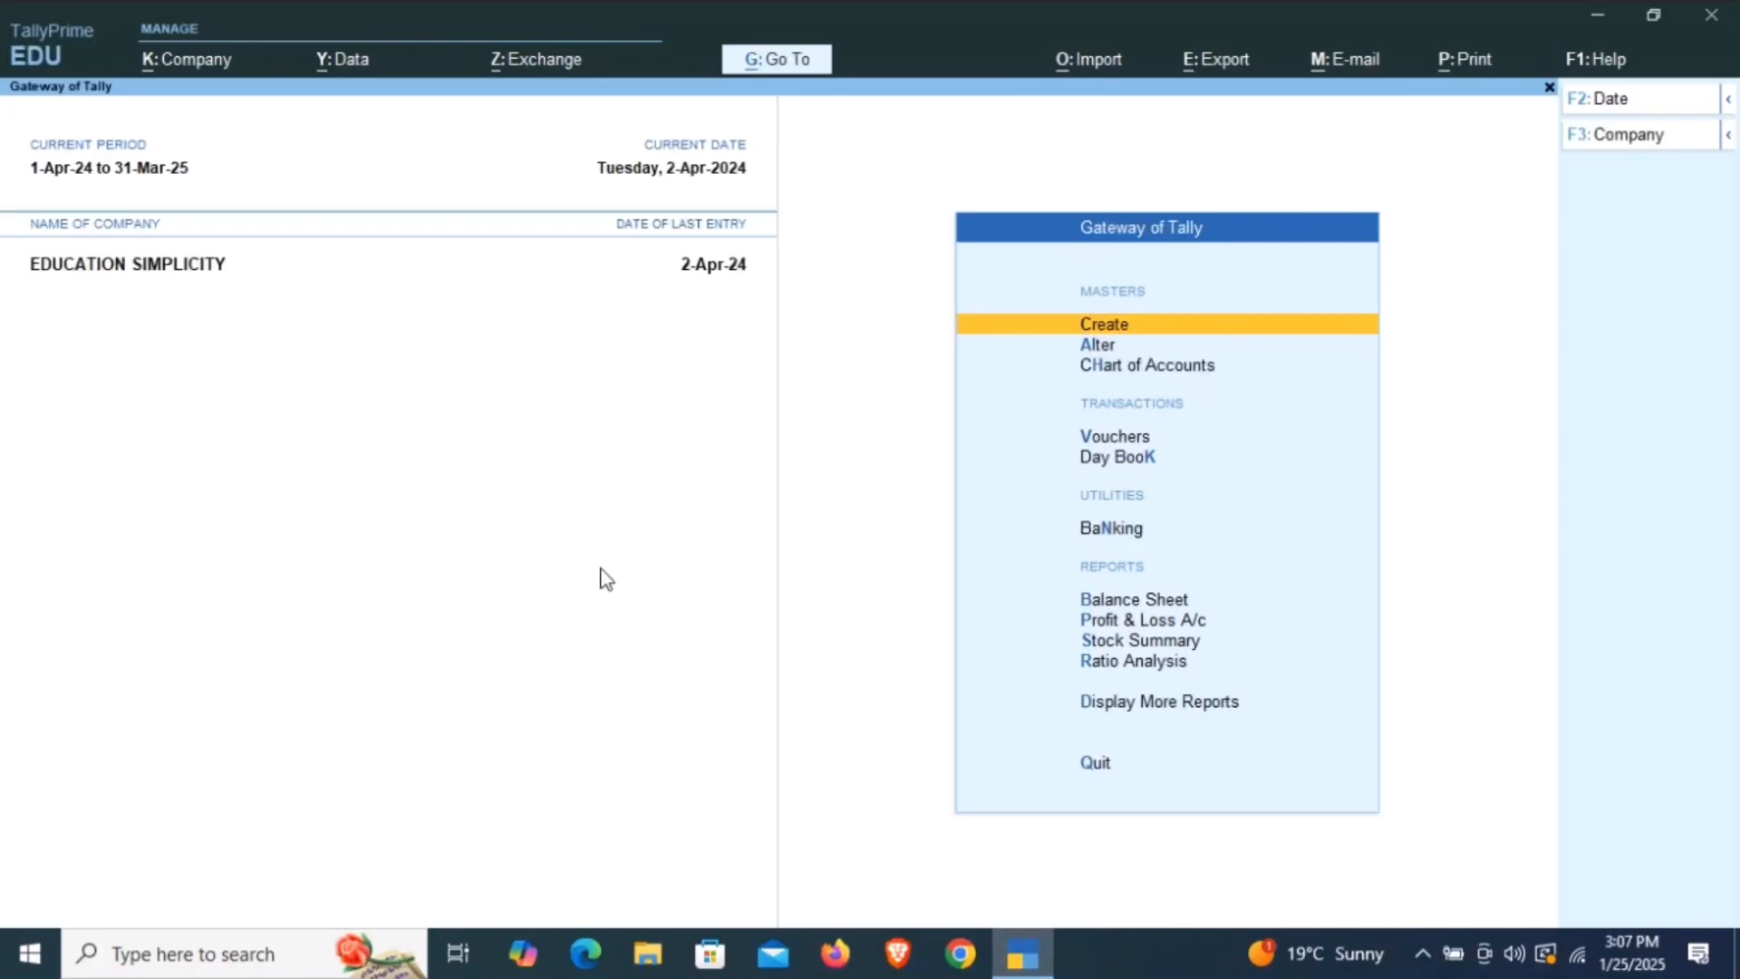